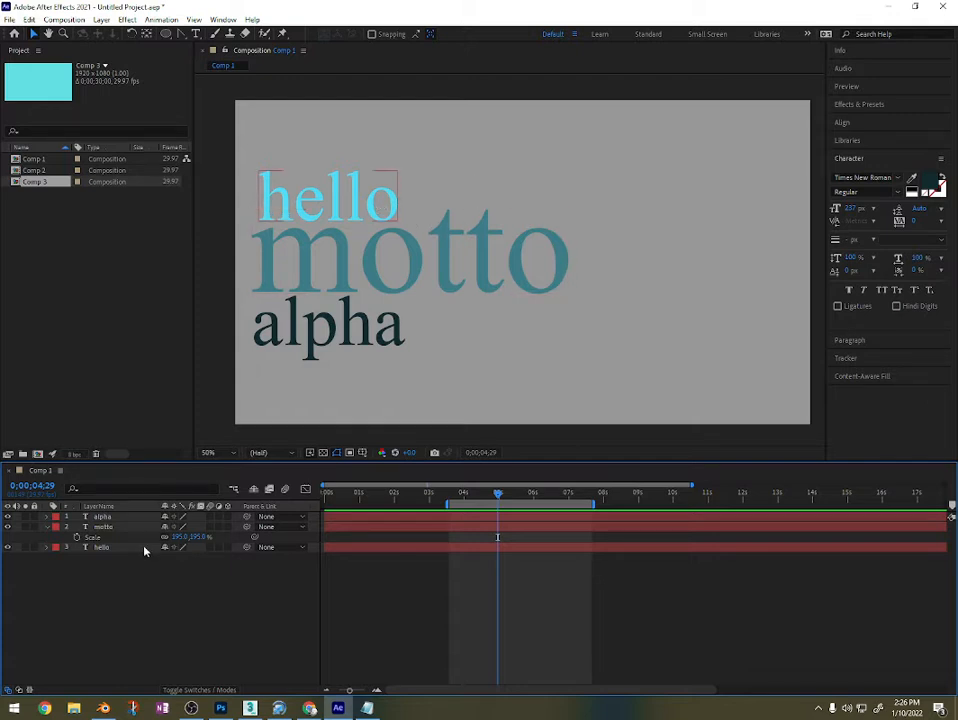
Step: Collapse the motto layer's properties and check which layer holds each of the words hello, motto and alpha
left_click(49, 529)
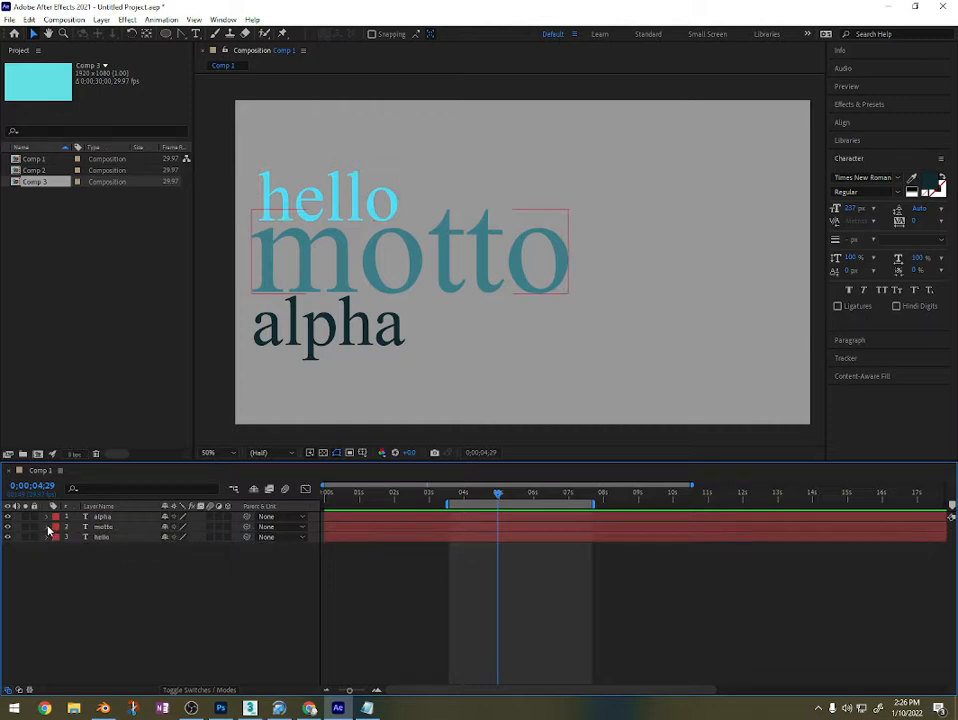
left_click(368, 205)
left_click(380, 262)
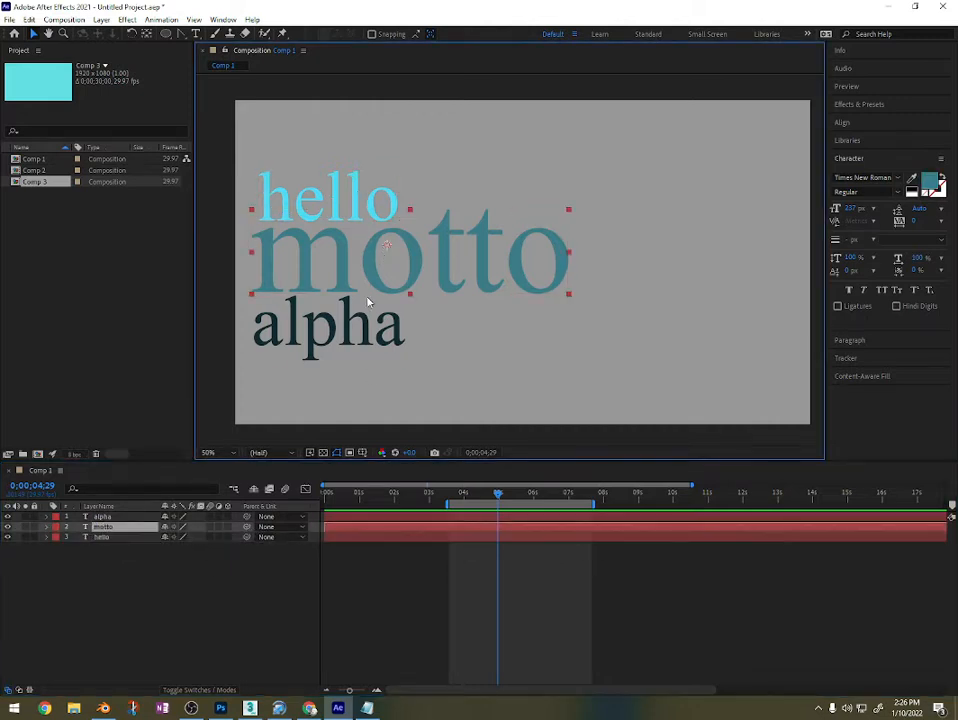
left_click(394, 330)
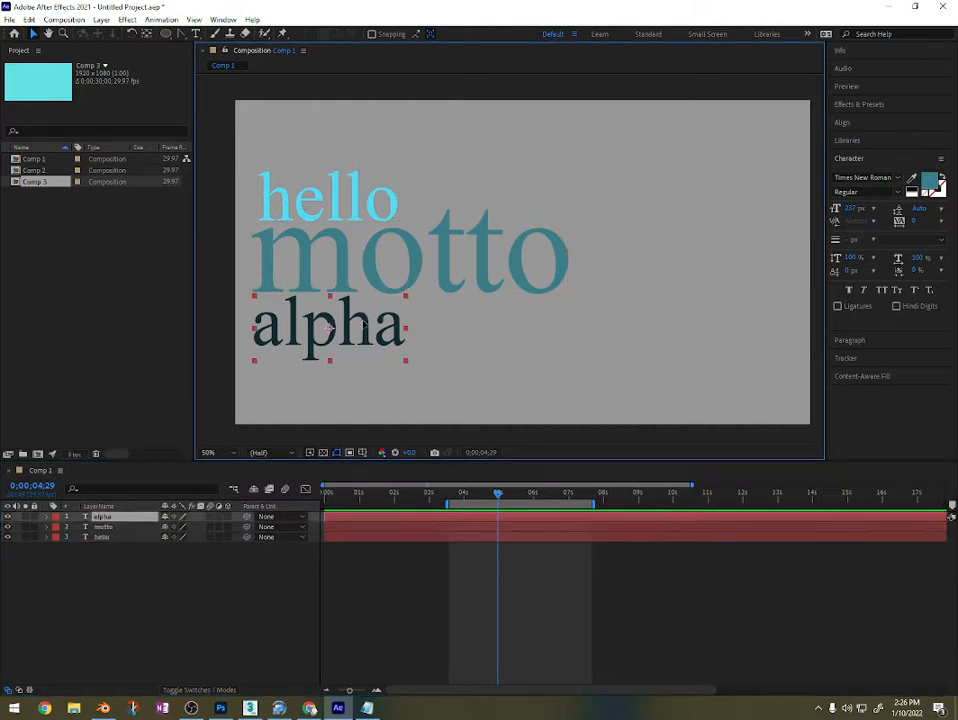
left_click(362, 208)
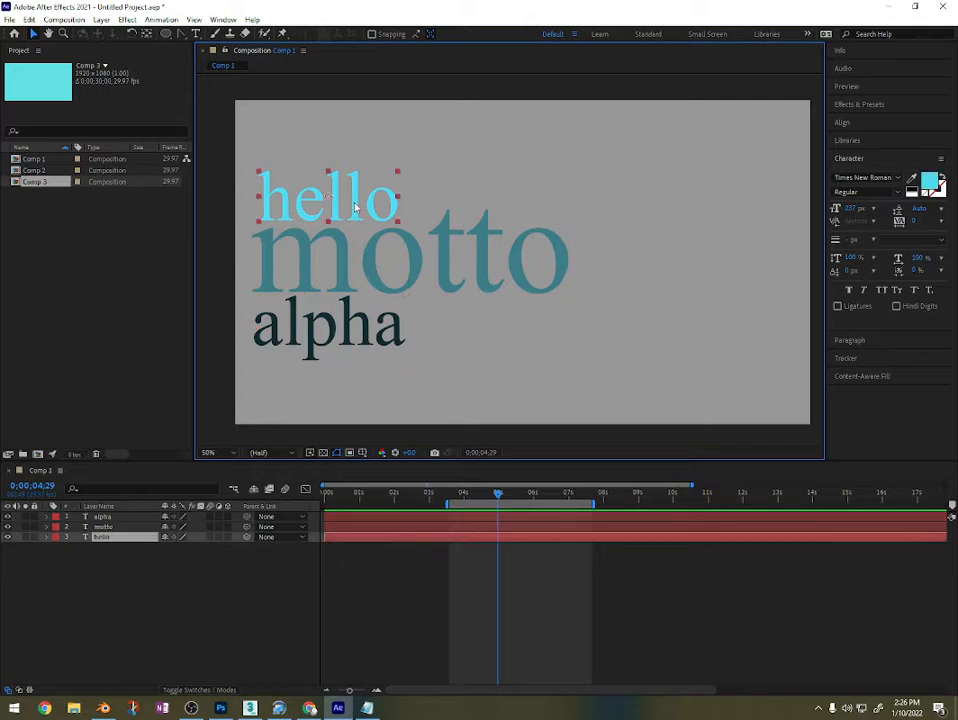
left_click(223, 638)
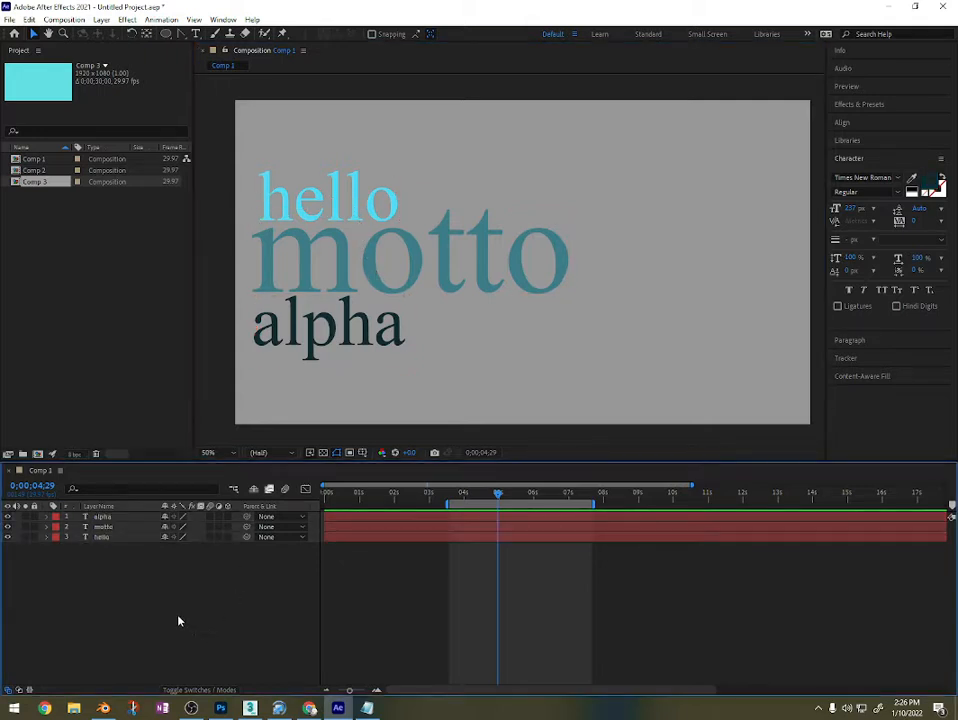
Step: Draw a white rectangle covering the word alpha and set its stroke width to 0 px
left_click_drag(166, 33, 220, 38)
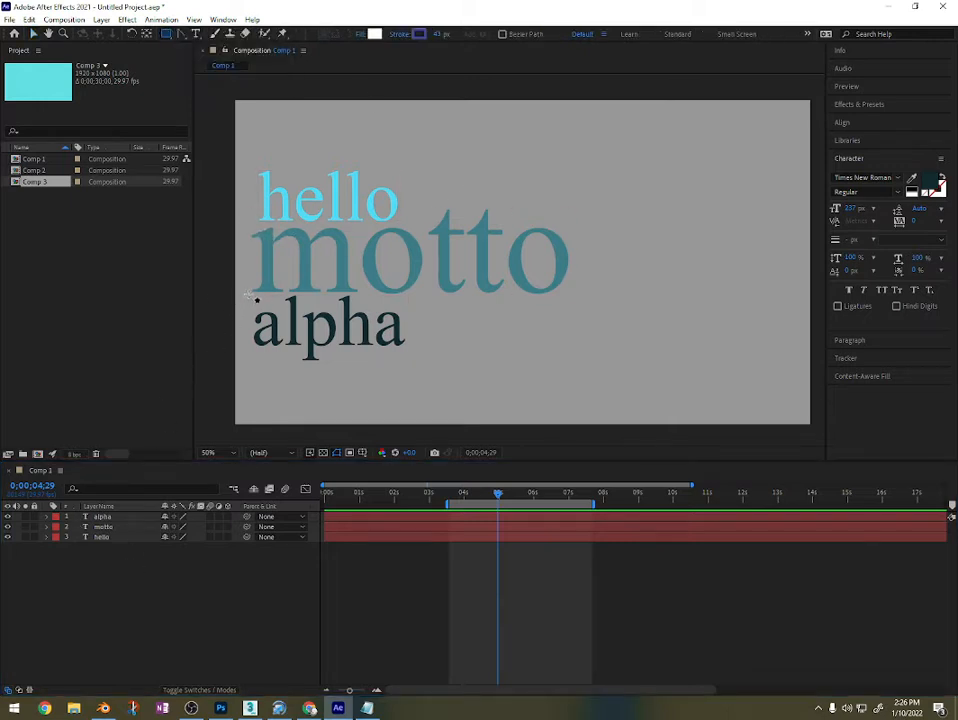
mouse_move(244, 291)
left_mouse_down()
mouse_move(374, 349)
mouse_move(435, 364)
left_mouse_up()
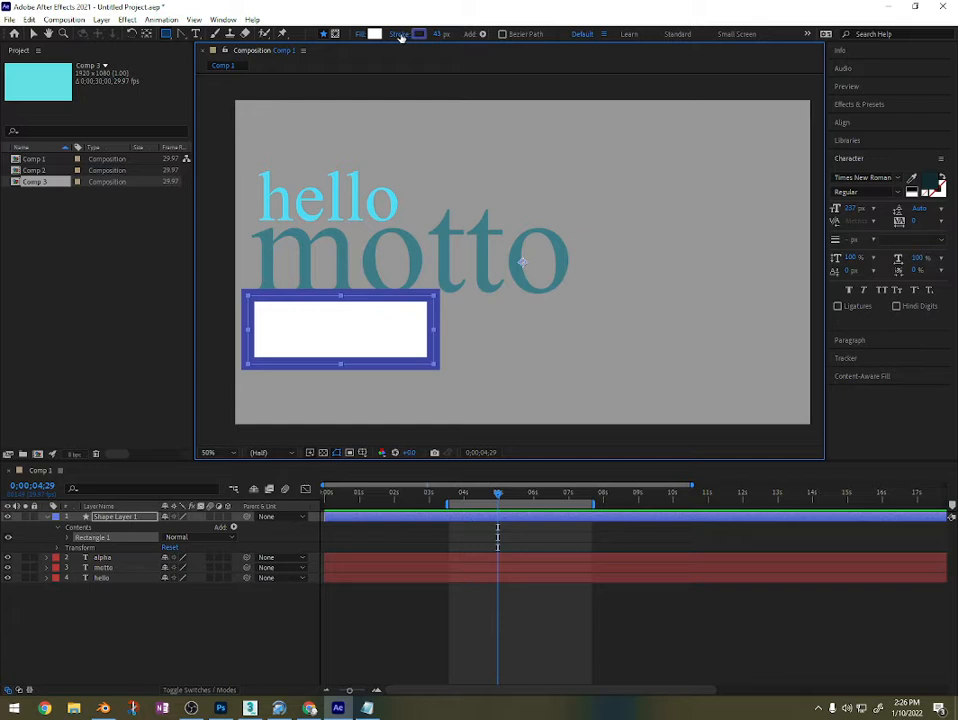
left_click_drag(440, 35, 375, 36)
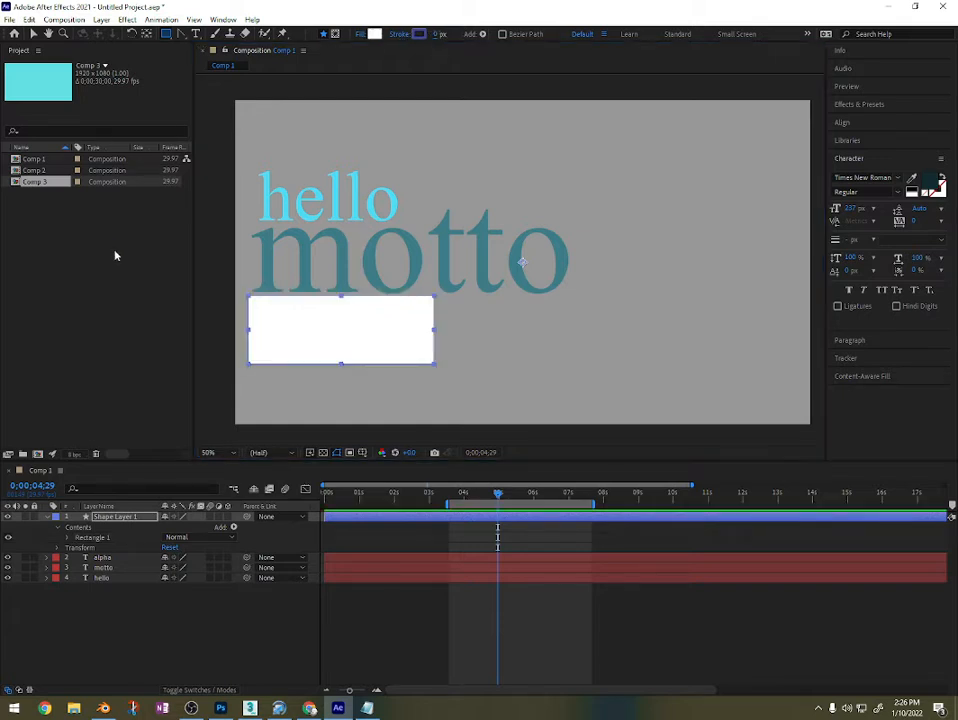
left_click(100, 656)
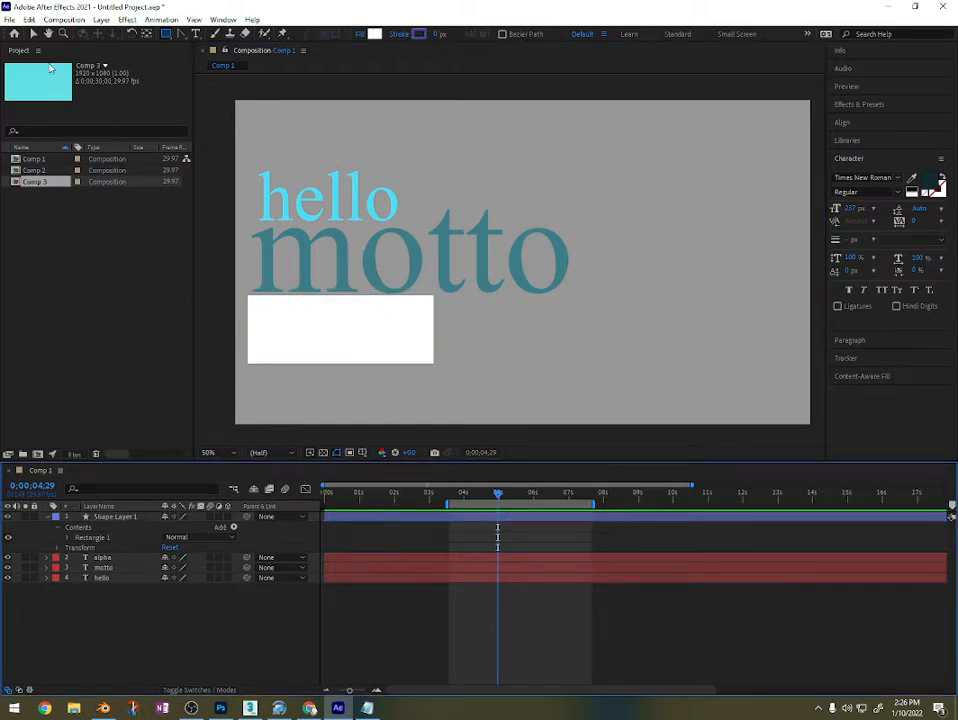
Step: Rename the rectangle's shape layer as alphaMatte
left_click(29, 19)
left_click(63, 19)
left_click(33, 35)
left_click(385, 316)
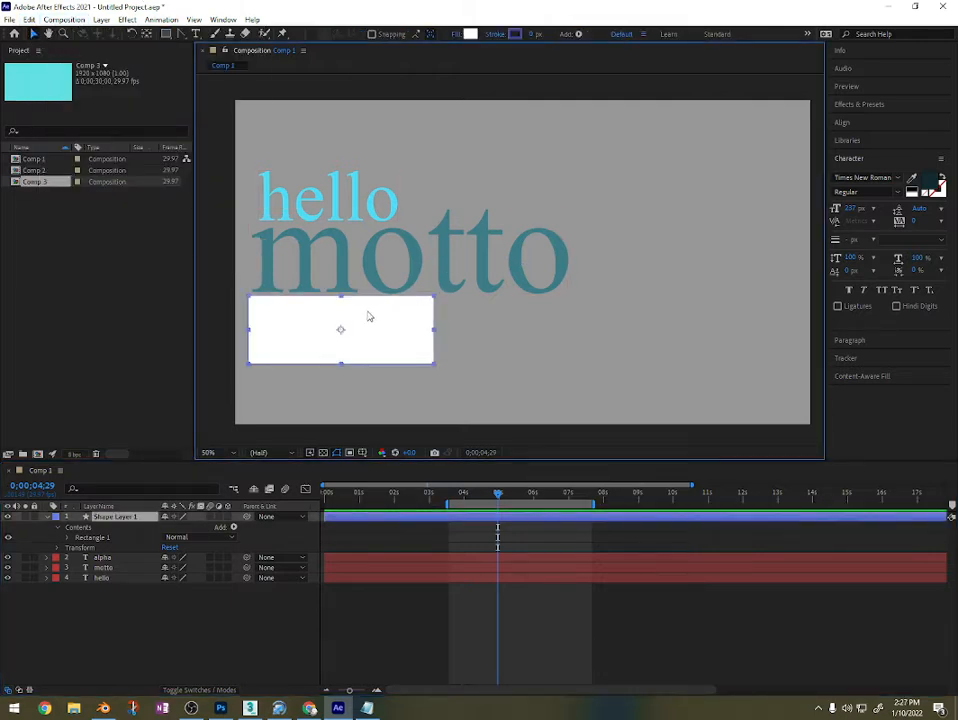
left_click(47, 517)
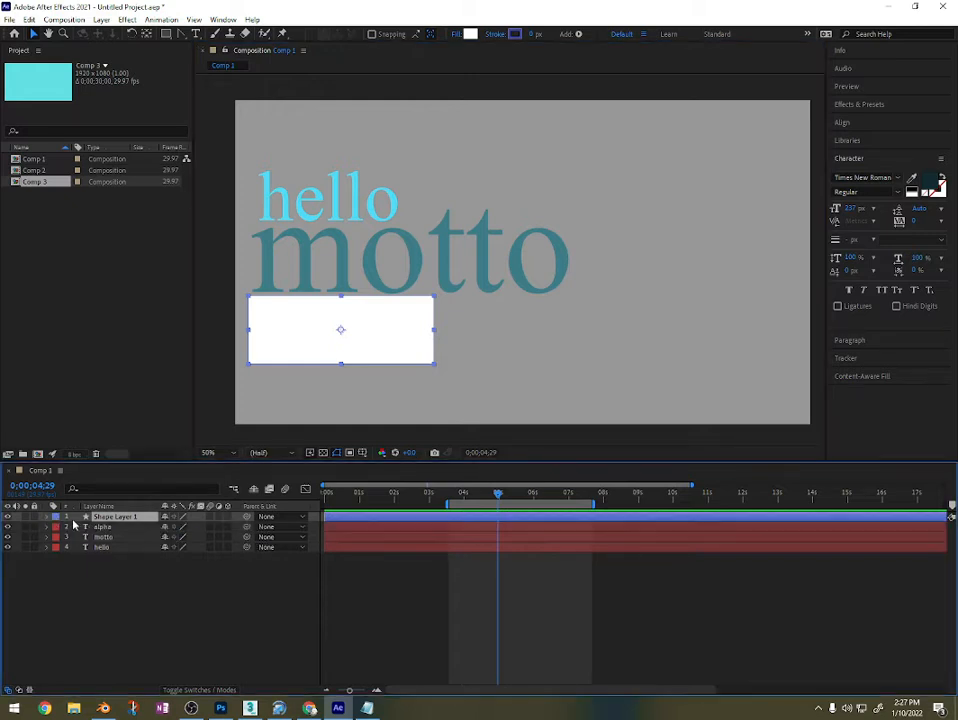
key("Return")
type("alphaMatte")
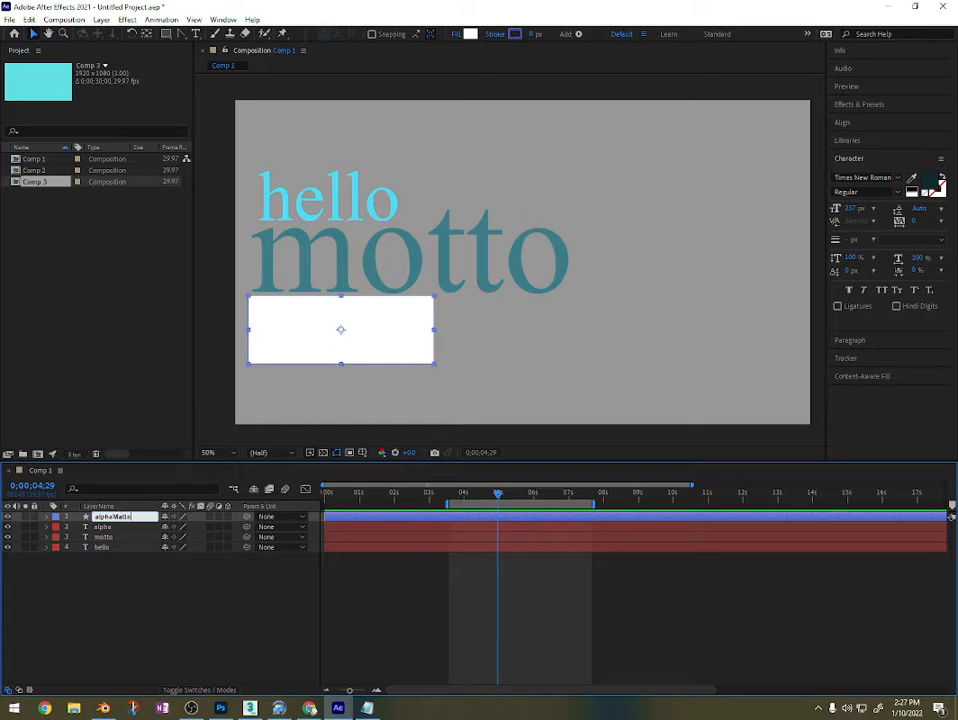
key("Return")
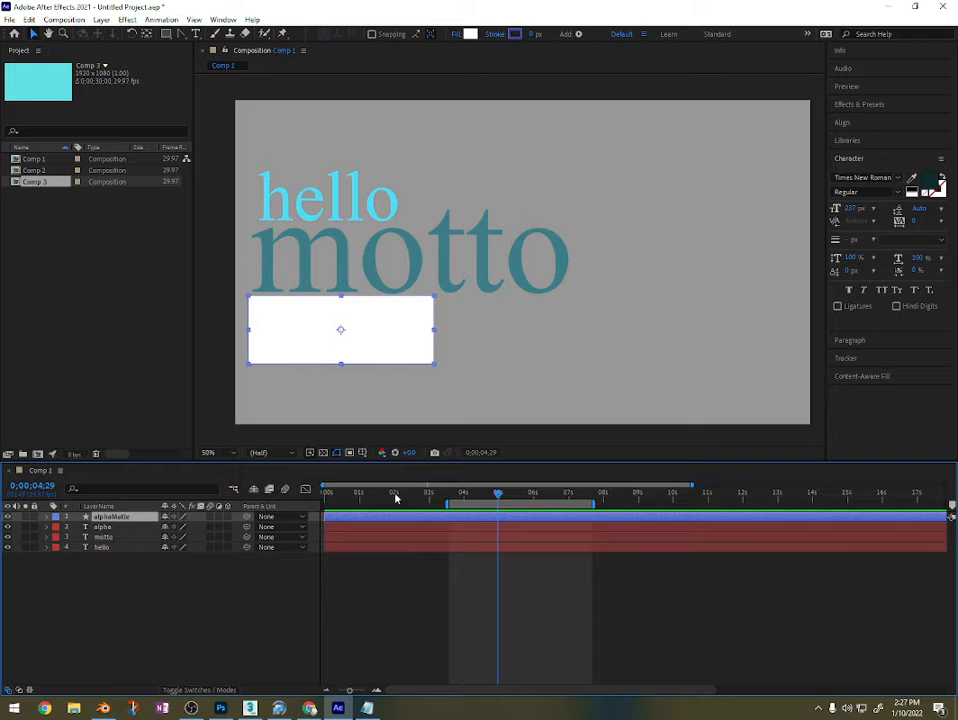
Step: Return to the start of the timeline and set the composition's duration to 0;00;10;00
left_click_drag(395, 497, 302, 512)
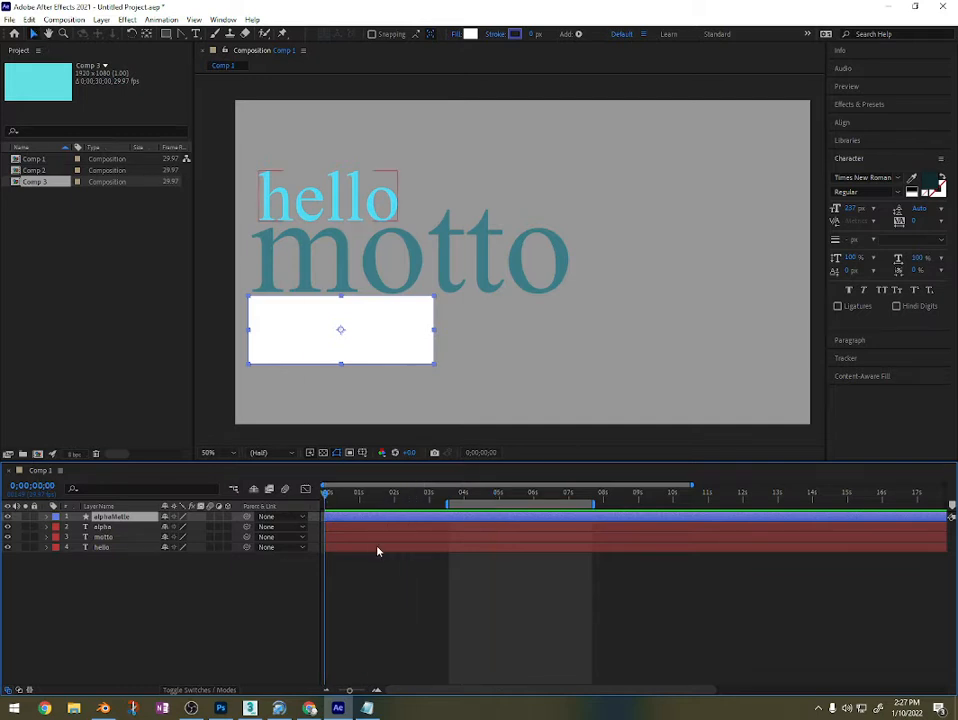
key("ctrl+k")
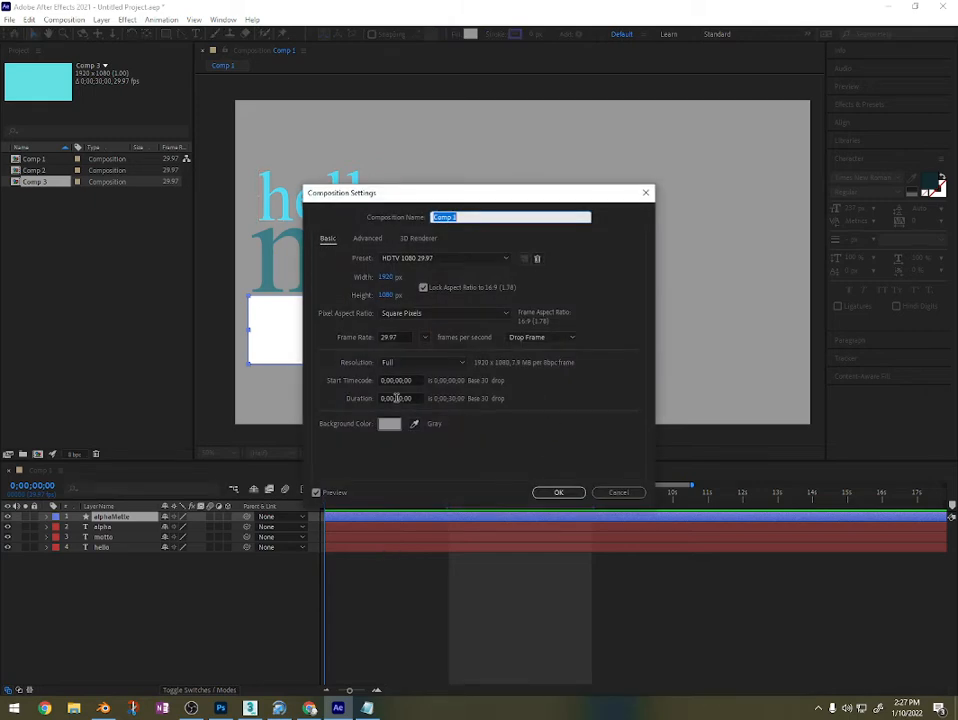
left_click(396, 398)
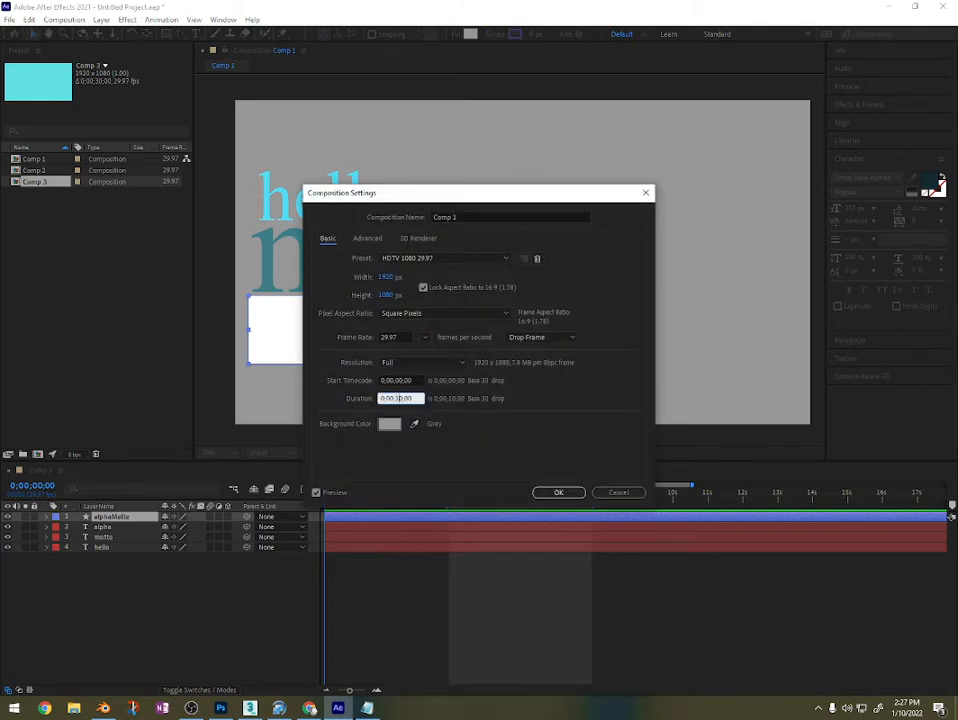
key("Return")
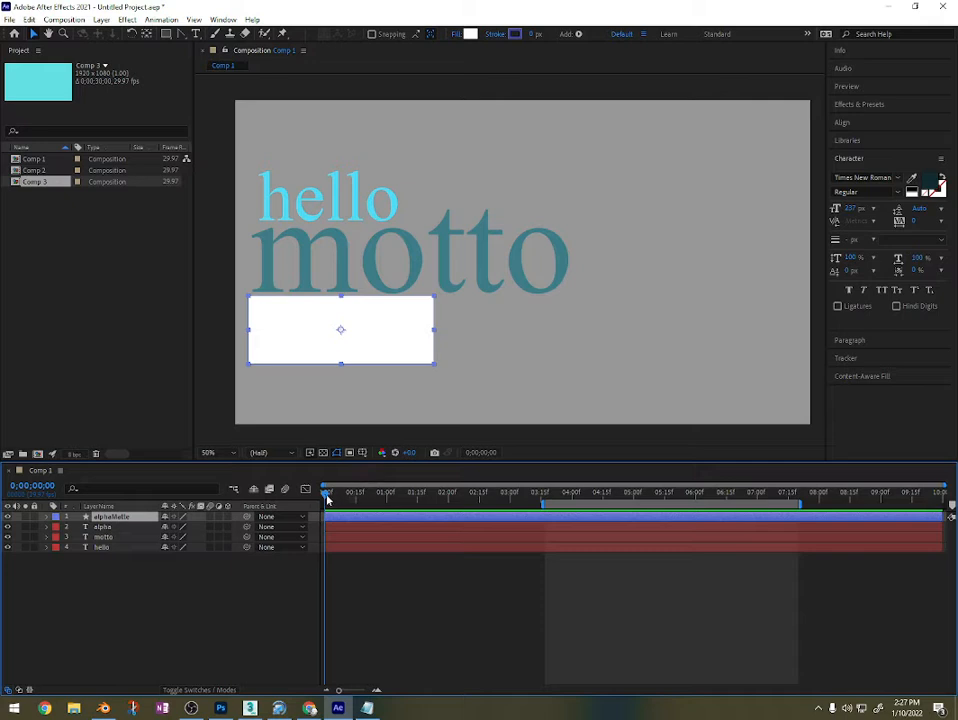
Step: At 0;00;01;00, move the alphaMatte rectangle straight down below the word alpha, to about 352, 990, and start keyframing its Position
left_click_drag(327, 498, 389, 492)
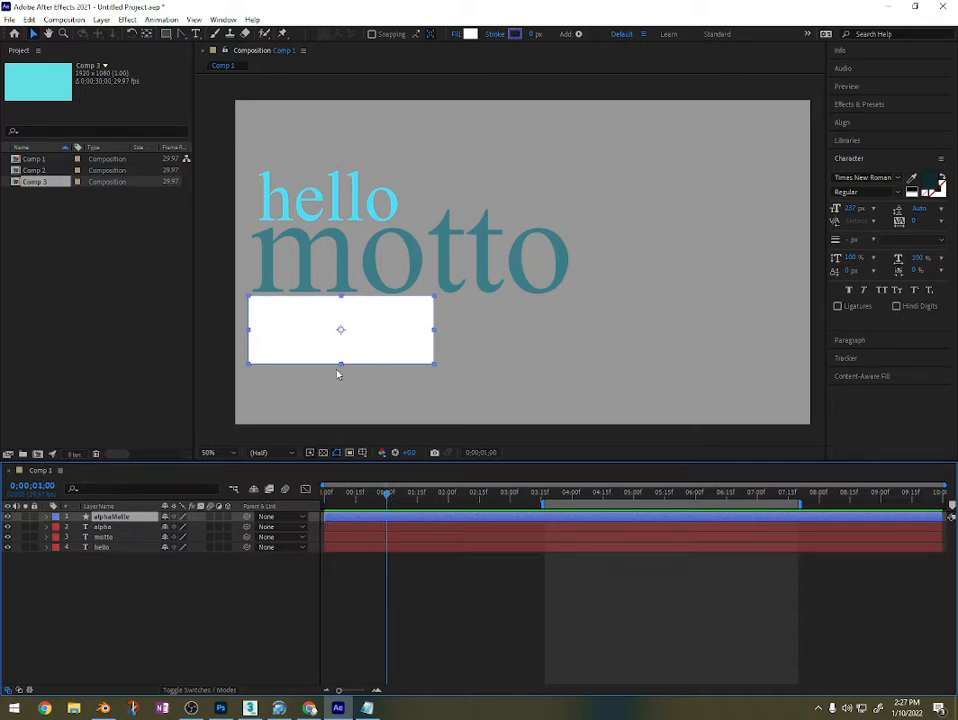
left_click_drag(380, 336, 380, 404)
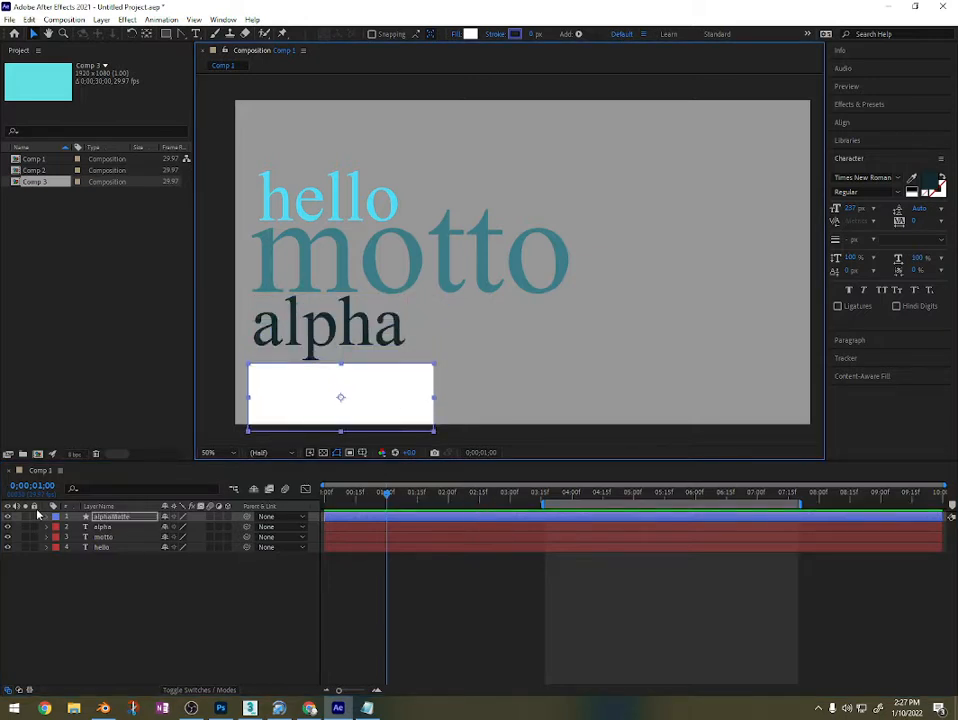
key("p")
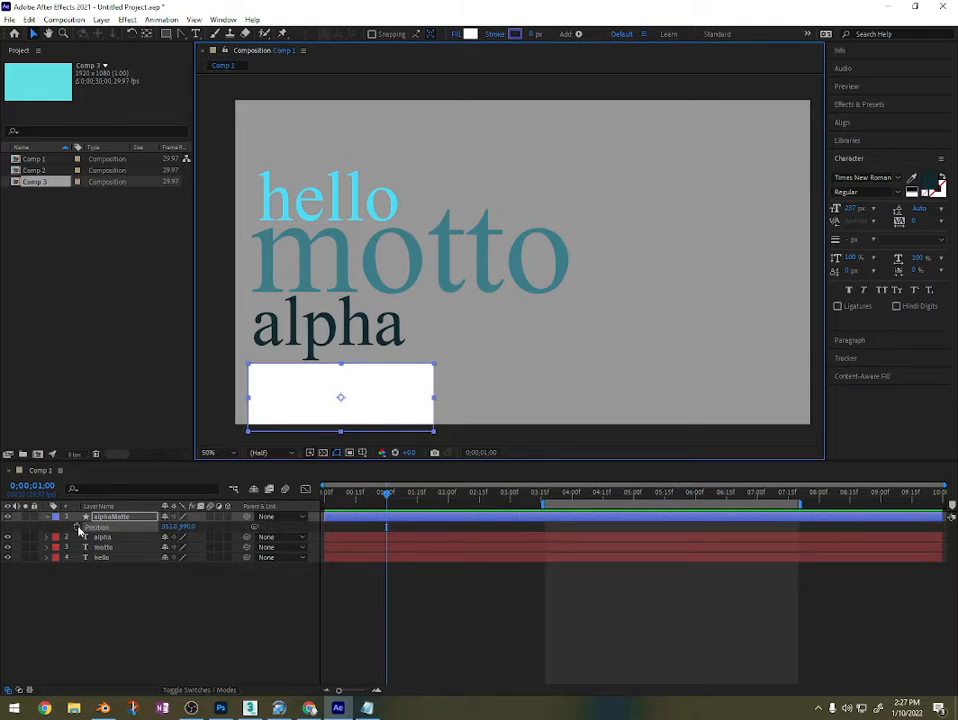
left_click(52, 520)
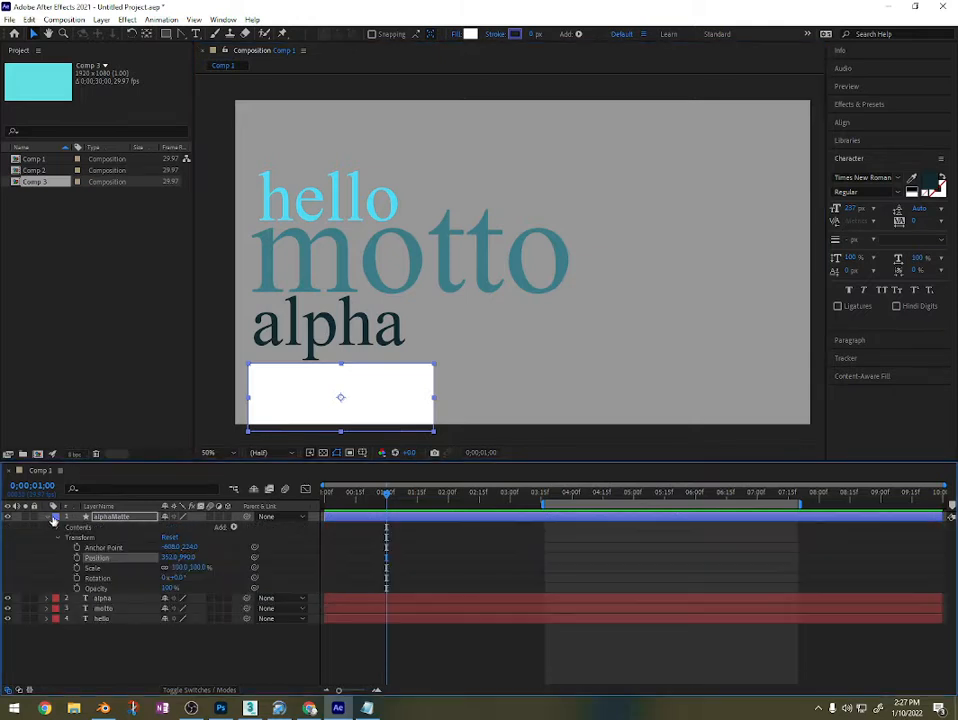
left_click(57, 539)
left_click(56, 539)
left_click(76, 557)
Step: At 0;00;01;15, keyframe the alphaMatte rectangle moved up over the word alpha, at about 352, 760, and scrub through the motion
left_click_drag(386, 495, 416, 503)
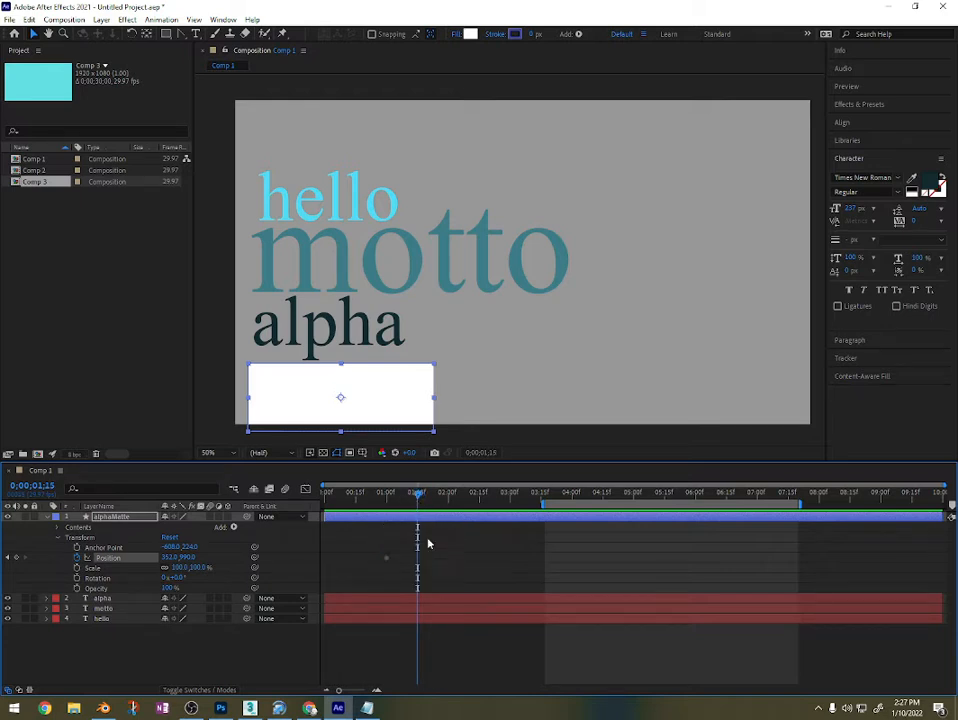
left_click(380, 407)
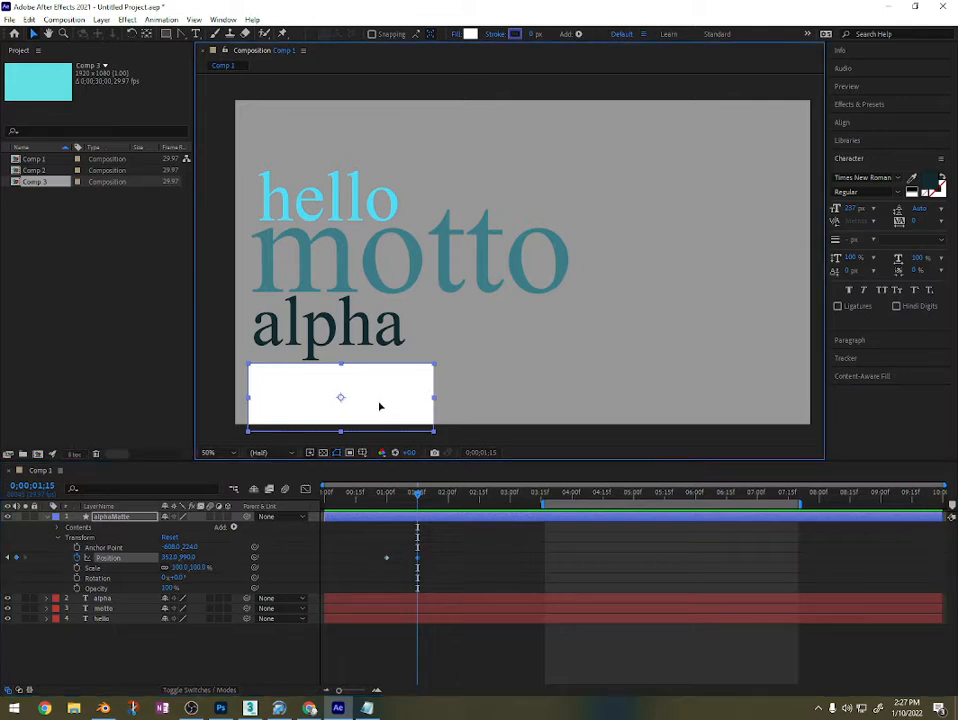
left_click_drag(380, 405, 381, 337)
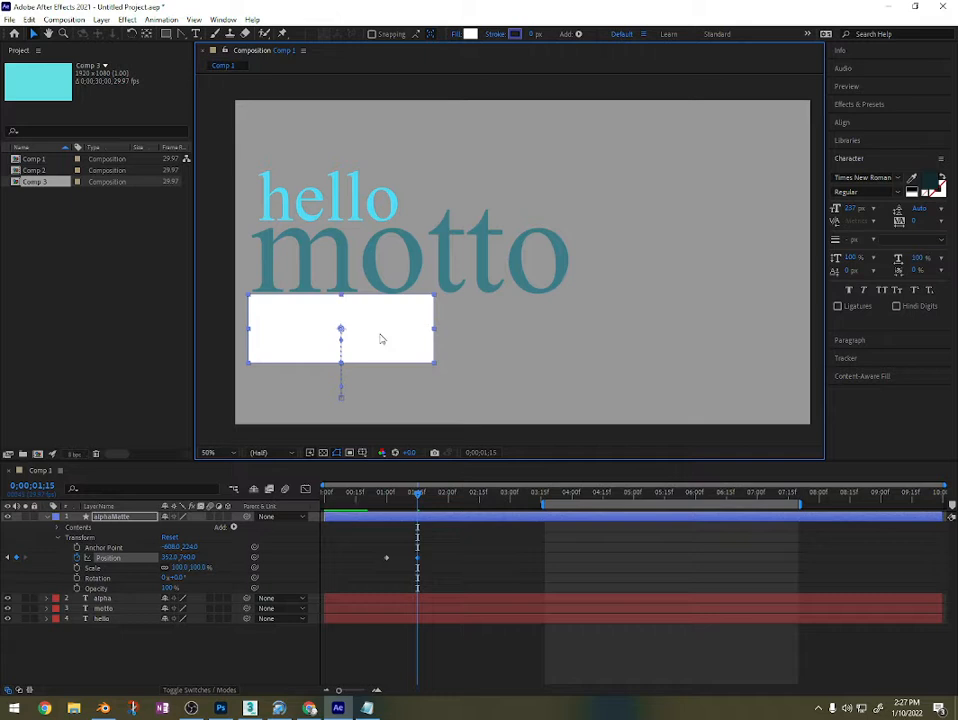
left_click_drag(417, 496, 363, 509)
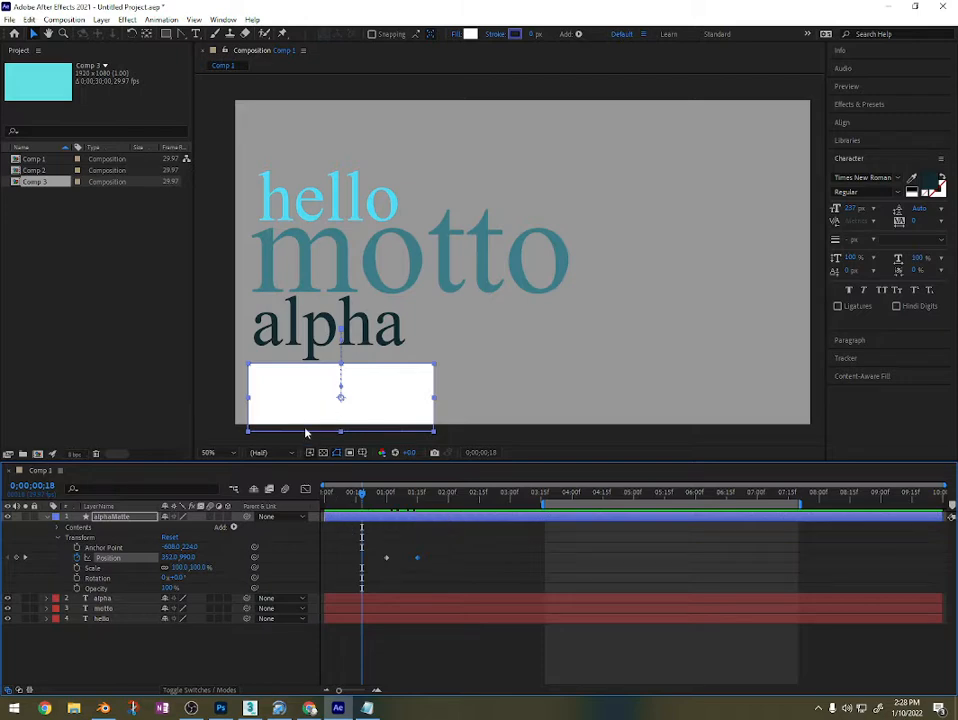
Step: Collapse the alphaMatte layer's properties and parent the layer to the alpha text layer
left_click(47, 516)
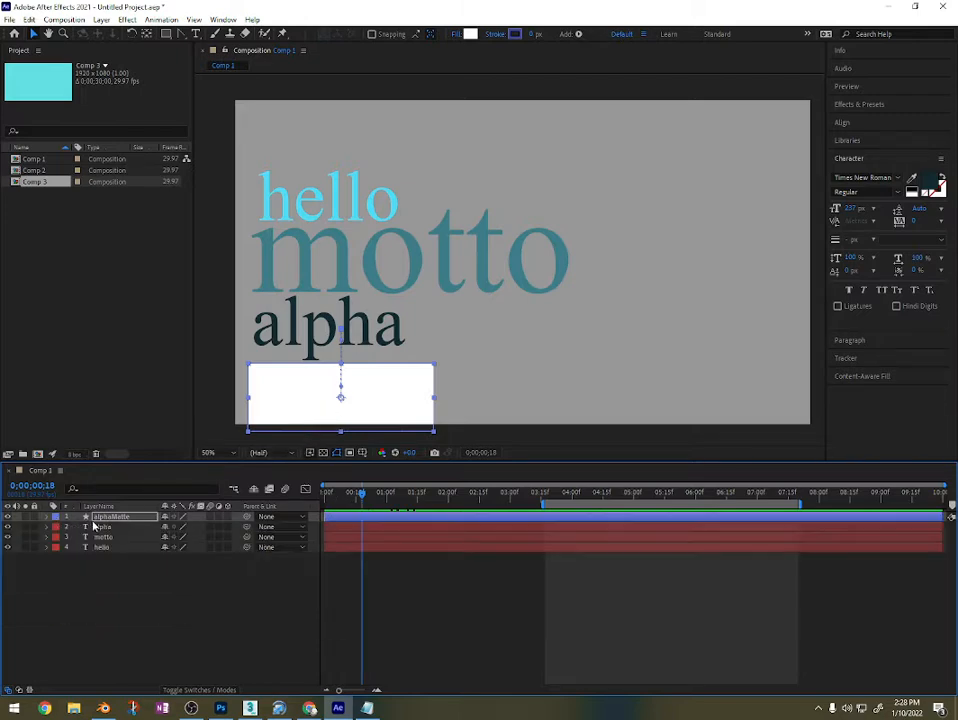
left_click(117, 528)
left_click(121, 517)
left_click(288, 517)
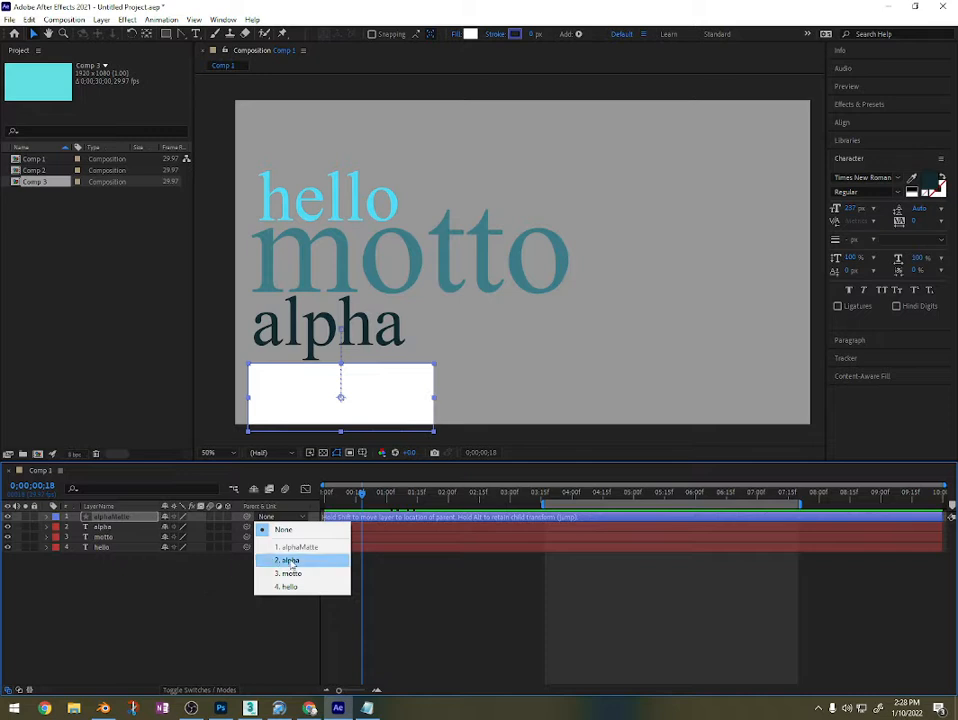
left_click(290, 561)
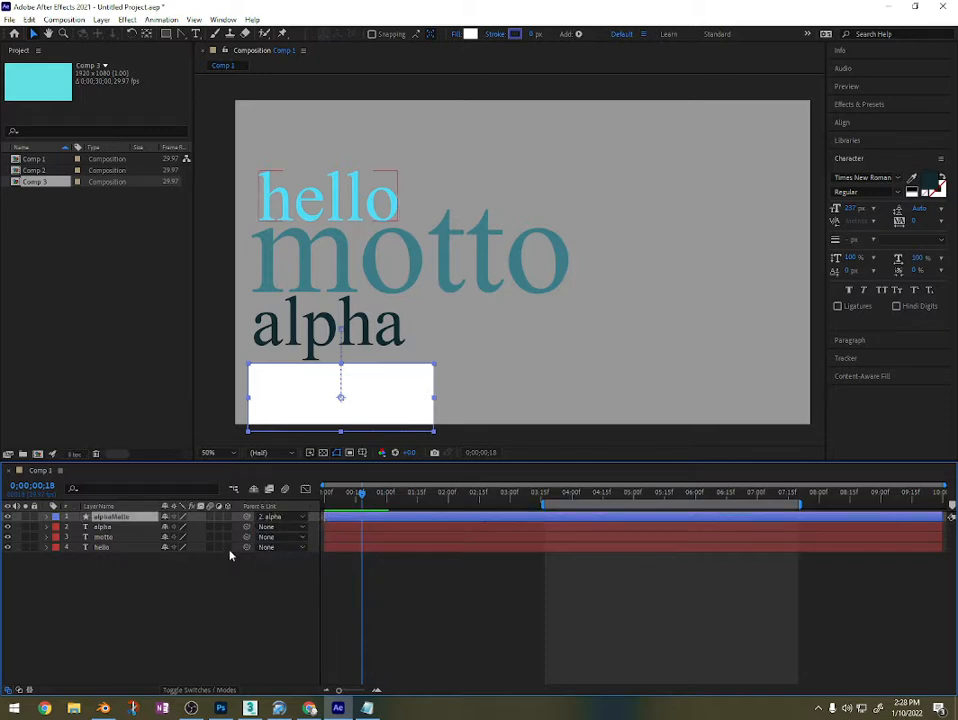
Step: Place the alphaMatte layer directly beneath the alpha layer and set its track matte to Alpha Matte "alpha"
key("F4")
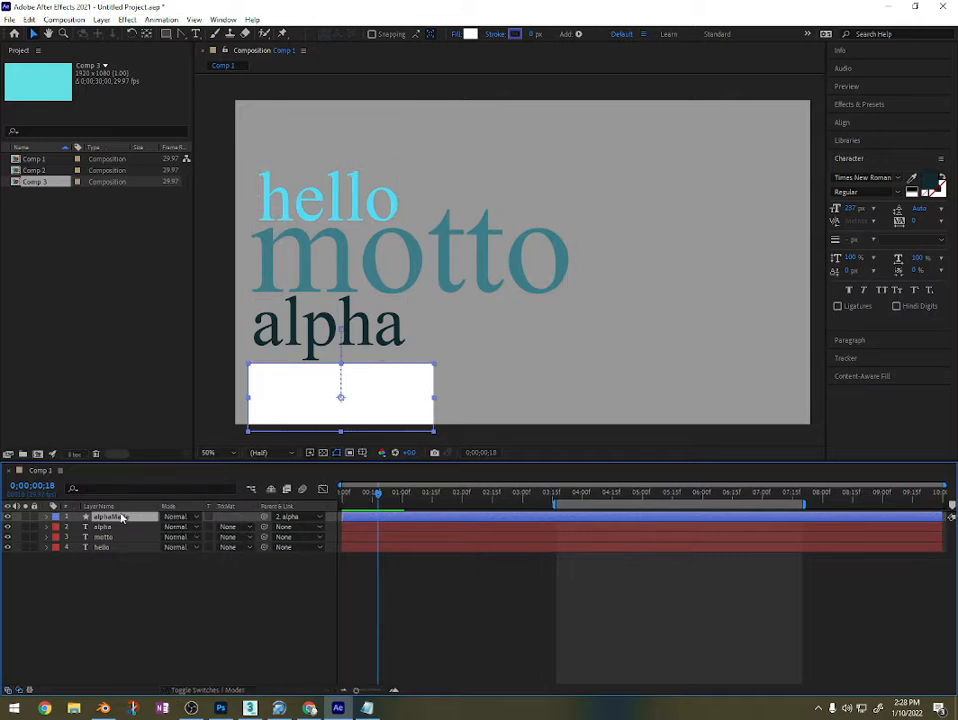
mouse_move(121, 519)
left_mouse_down()
mouse_move(124, 543)
mouse_move(122, 530)
left_mouse_up()
left_click(232, 527)
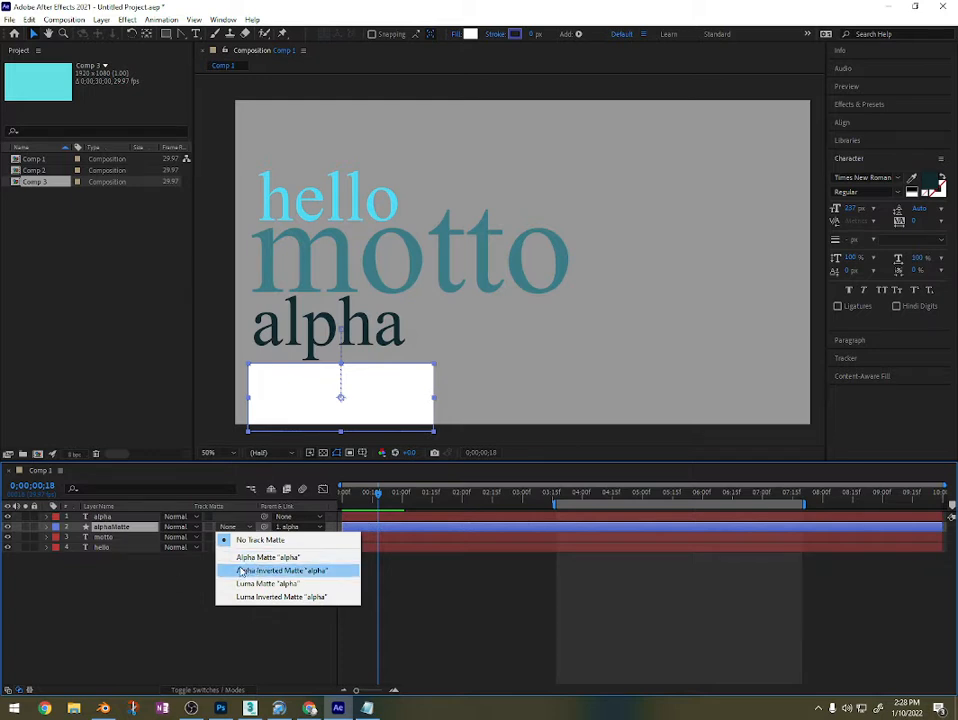
left_click(291, 558)
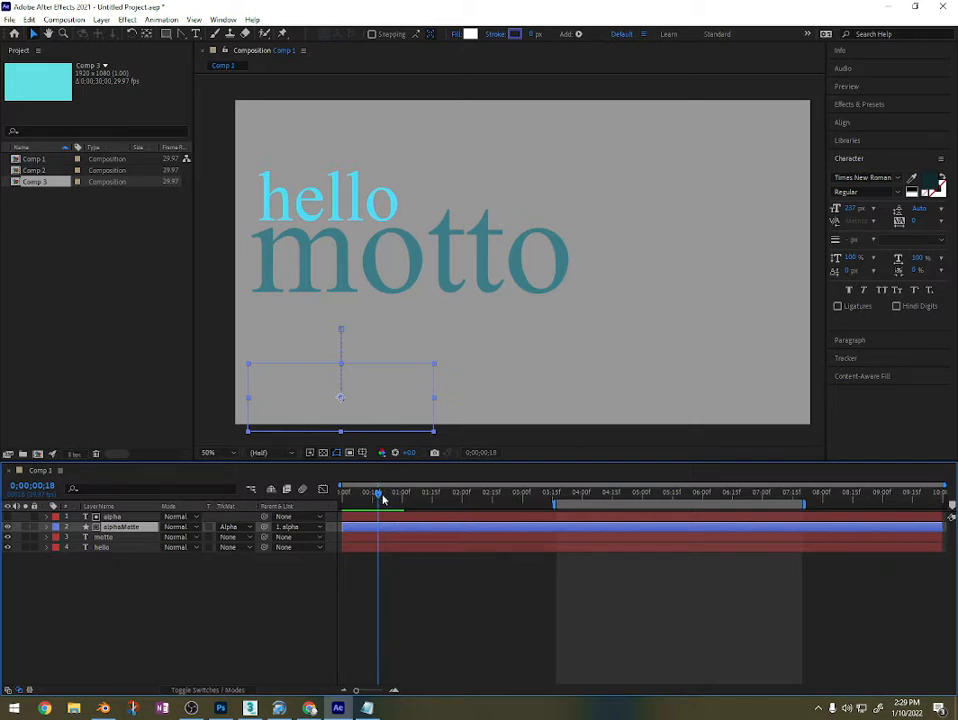
Step: Scrub to 0;00;00;13 and switch the alphaMatte layer's track matte to Alpha Inverted Matte, followed by Luma Matte "alpha"
mouse_move(382, 499)
left_mouse_down()
mouse_move(451, 498)
mouse_move(368, 497)
left_mouse_up()
left_click(229, 527)
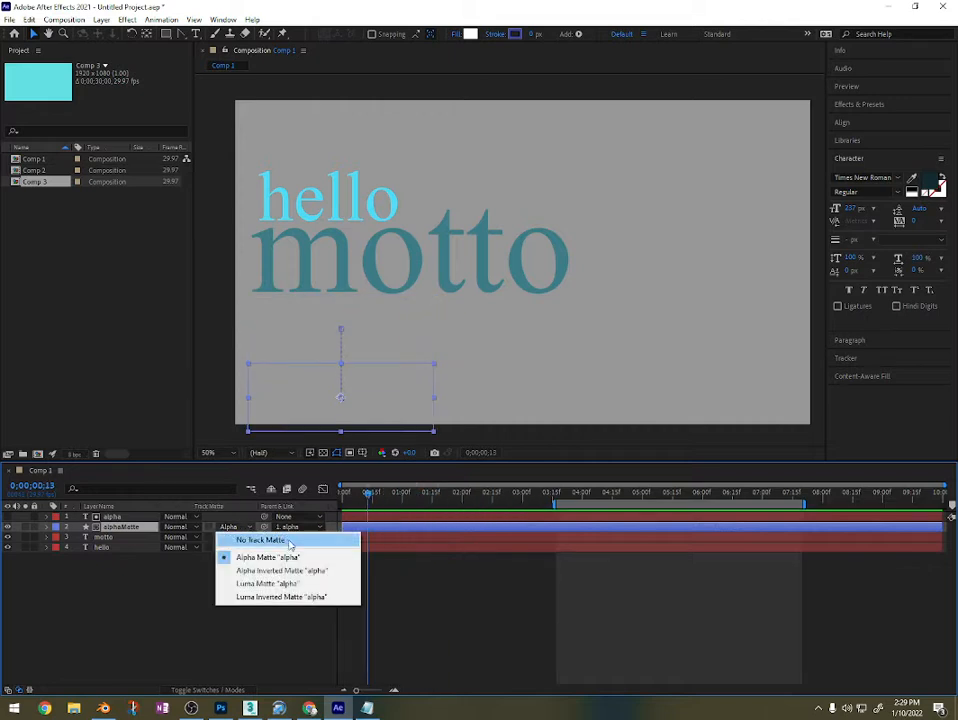
left_click(309, 571)
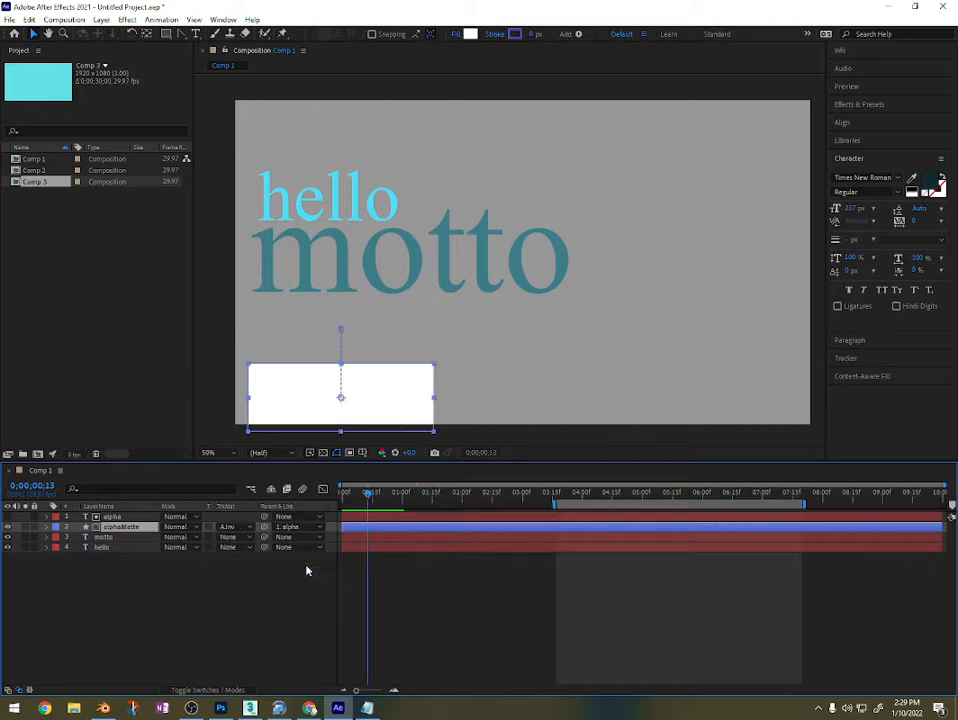
left_click(235, 530)
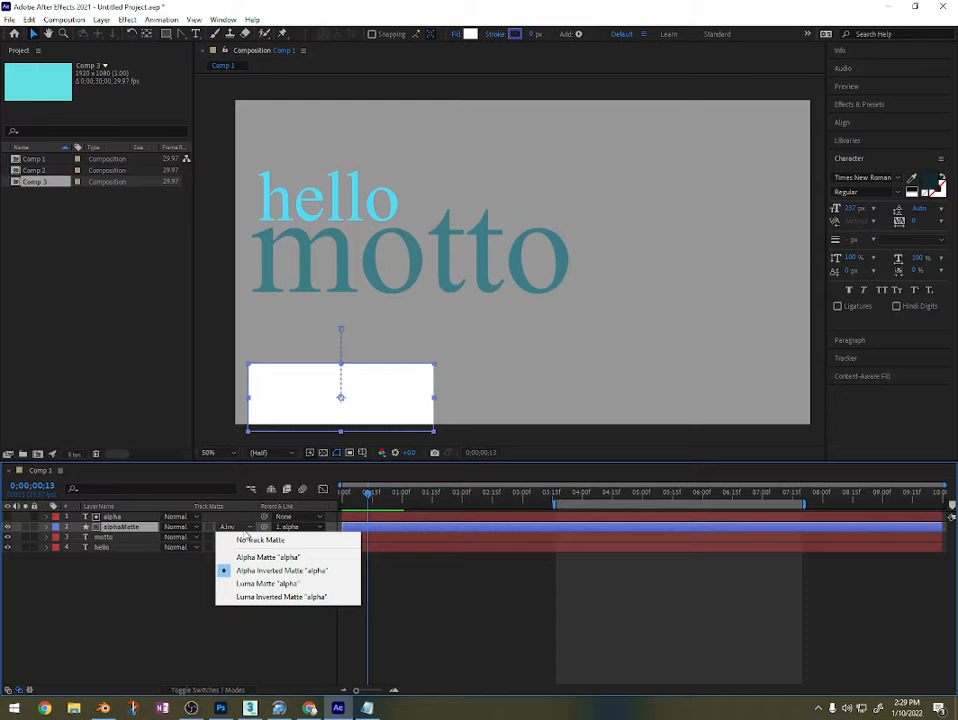
left_click(296, 584)
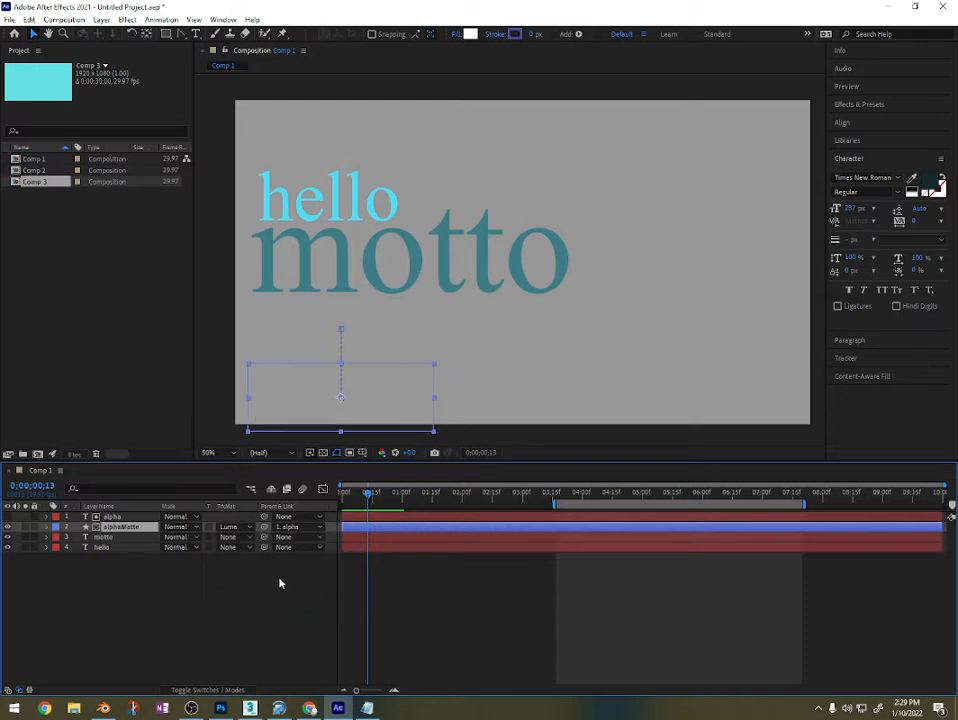
Step: Try Alpha Inverted Matte "alpha" as the alphaMatte layer's track matte and scrub back to the start of the composition
left_click(229, 527)
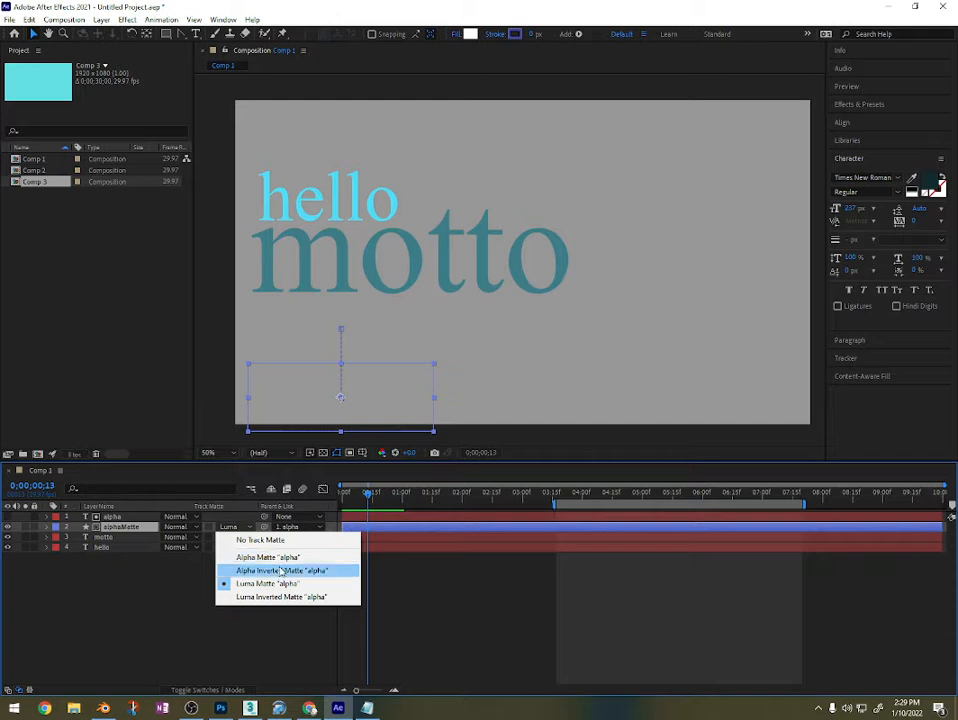
left_click(280, 570)
left_click_drag(368, 496, 345, 512)
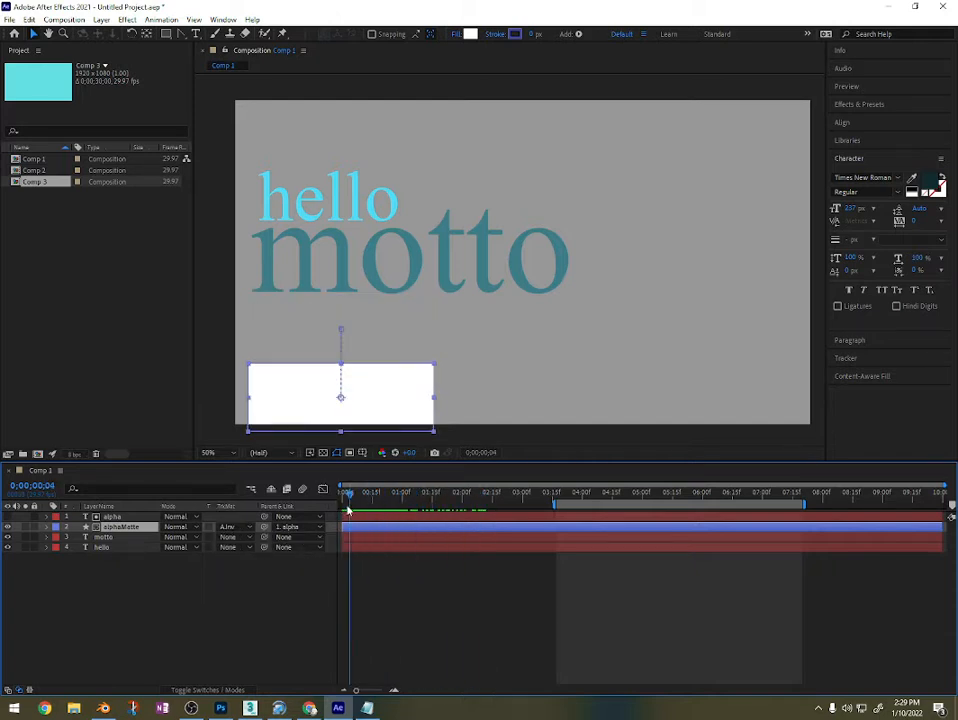
Step: Set the alphaMatte layer's track matte to Alpha Matte "alpha" and scrub through the word's reveal
left_click(229, 527)
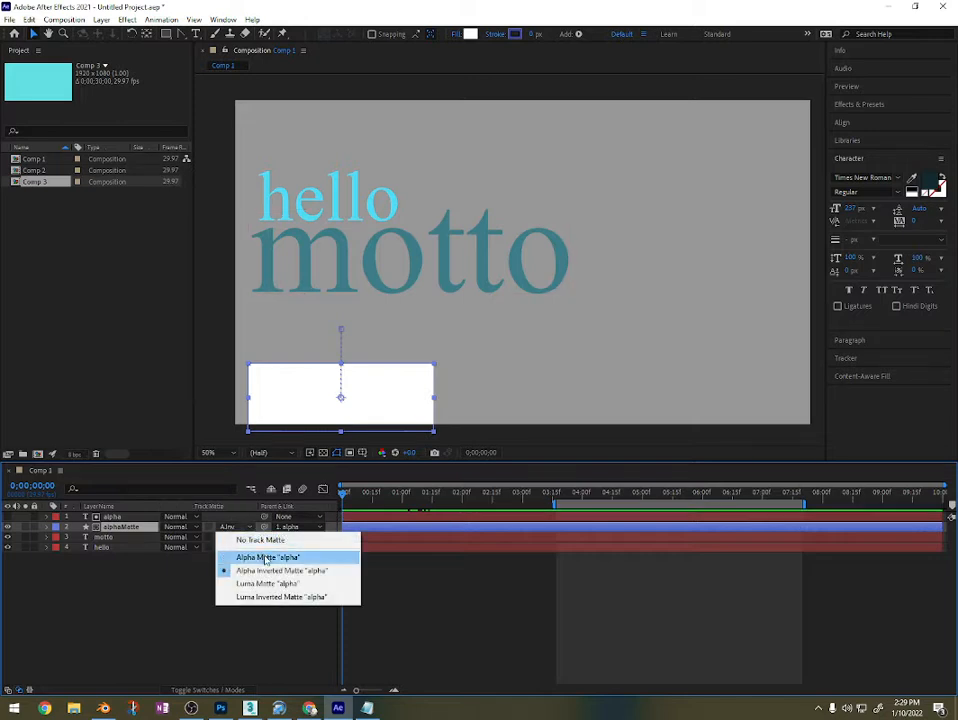
left_click(262, 557)
left_click(348, 495)
left_click_drag(348, 495, 410, 505)
left_click(230, 528)
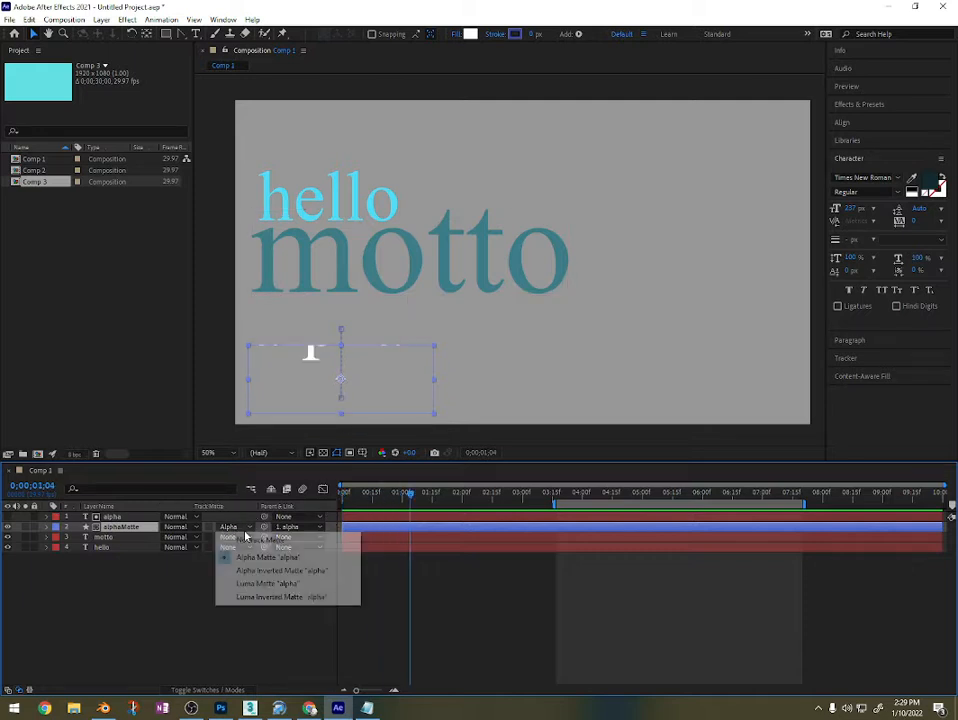
left_click(167, 592)
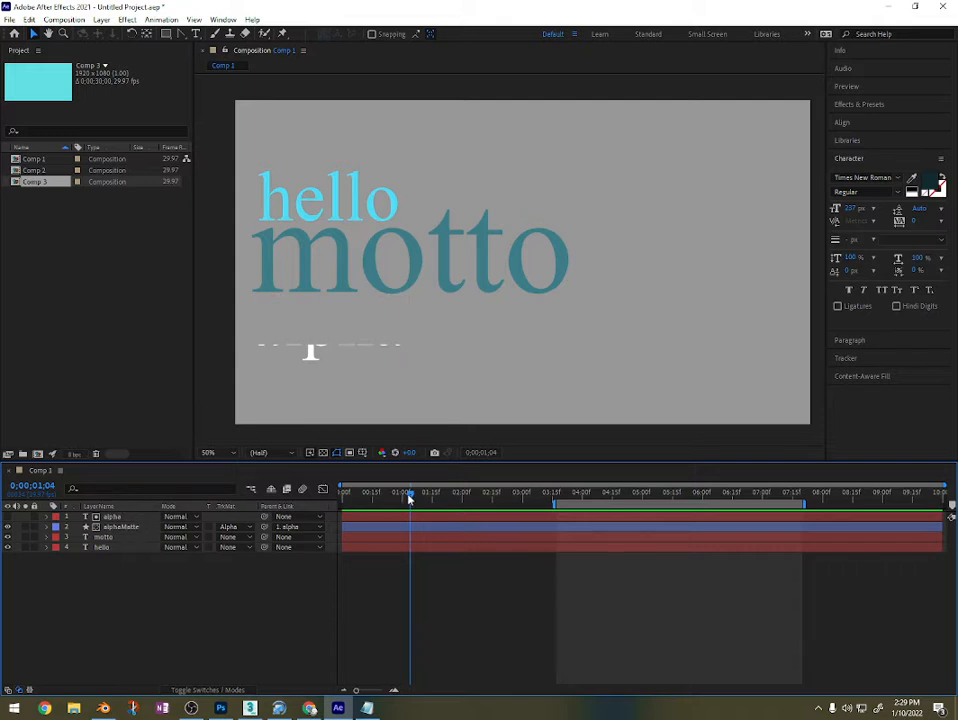
left_click_drag(409, 498, 347, 495)
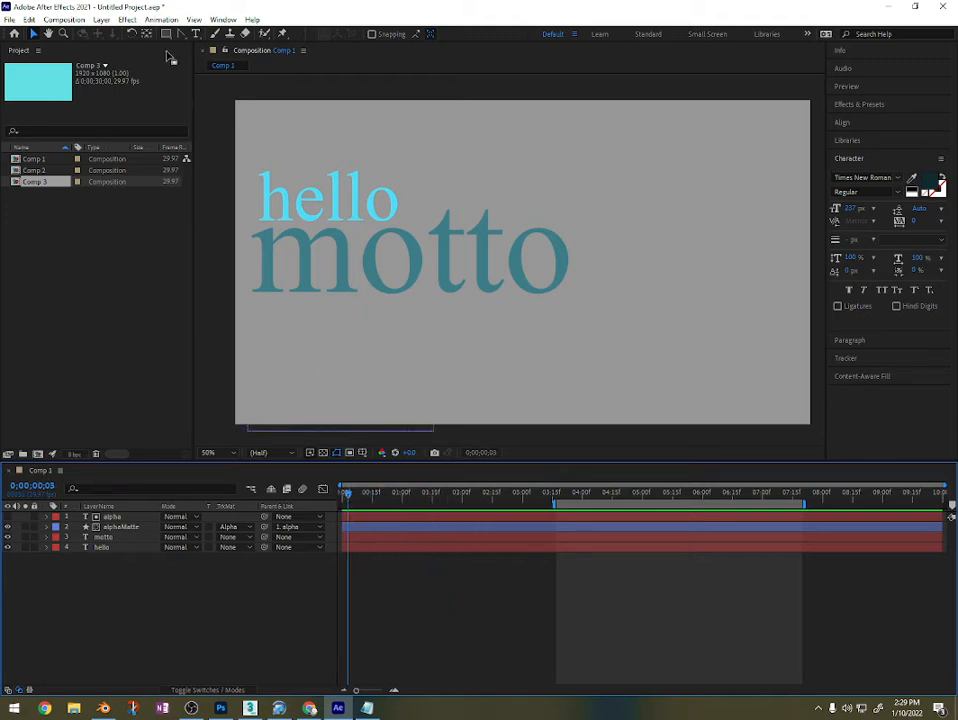
Step: Draw a white rectangle as a new shape layer covering the word motto and name the layer mottoMatte
key("q")
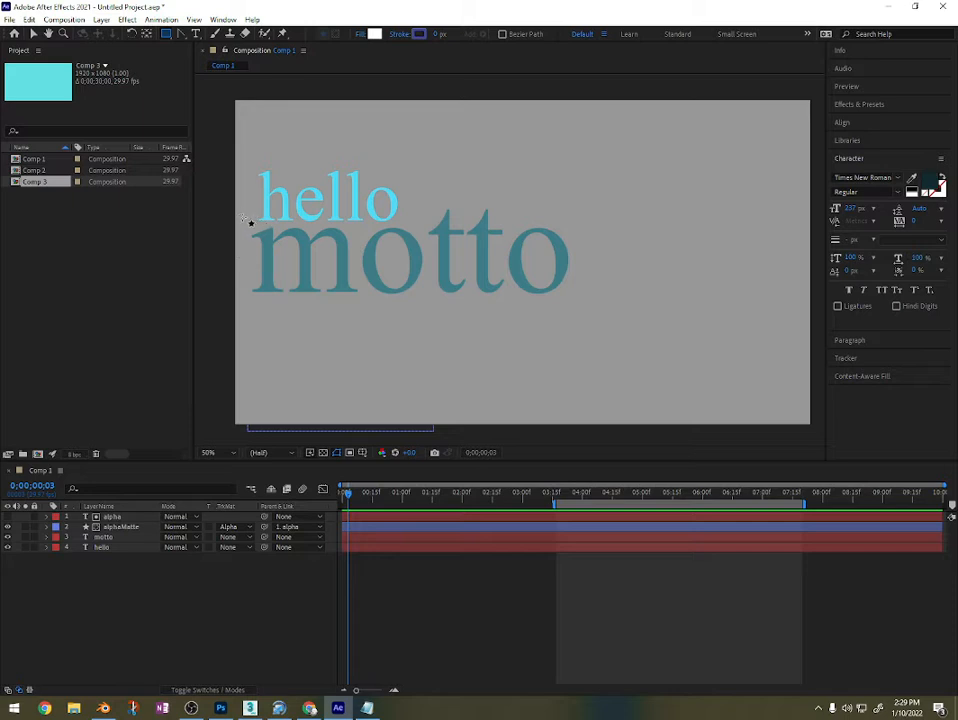
left_click_drag(242, 211, 576, 298)
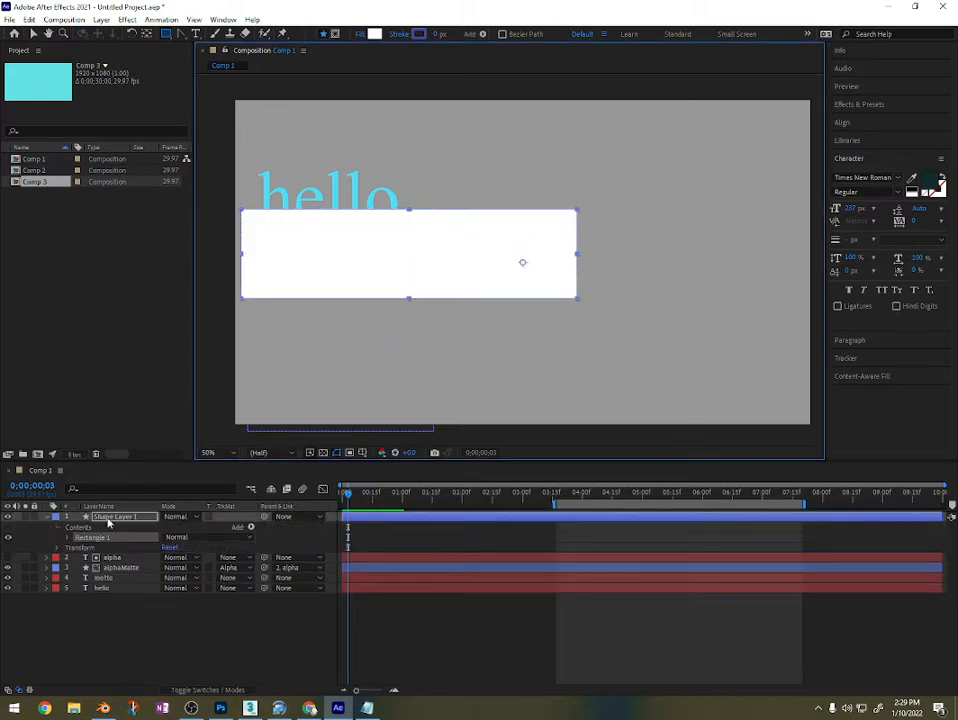
key("Return")
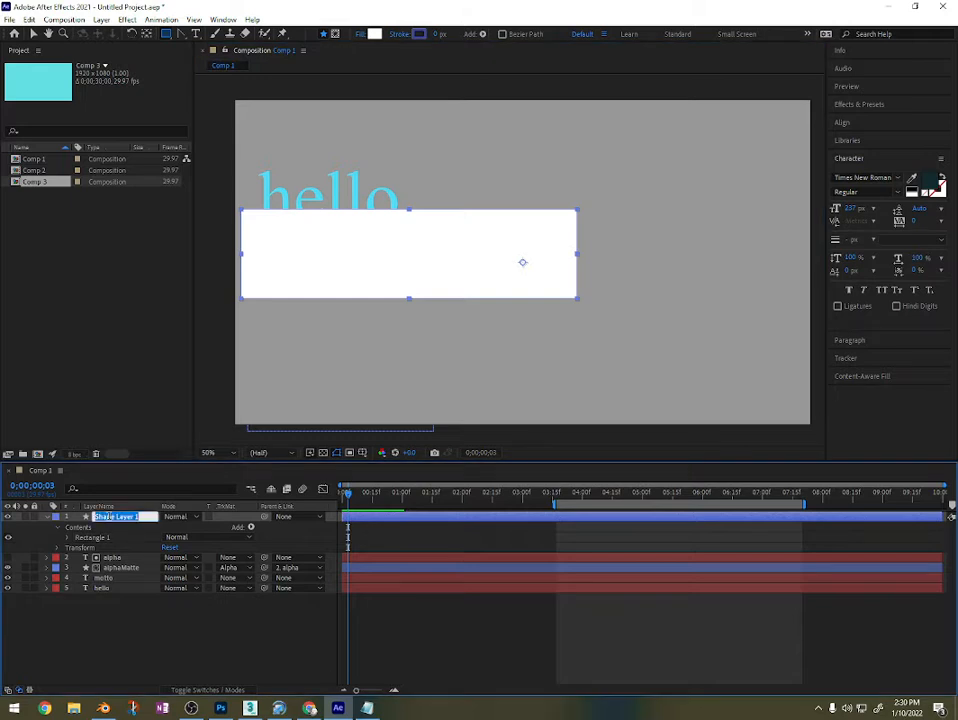
type("mat")
type("toMatte")
key("Return")
Step: Place the mottoMatte layer directly beneath the motto text layer and collapse its properties
left_click_drag(112, 519, 126, 588)
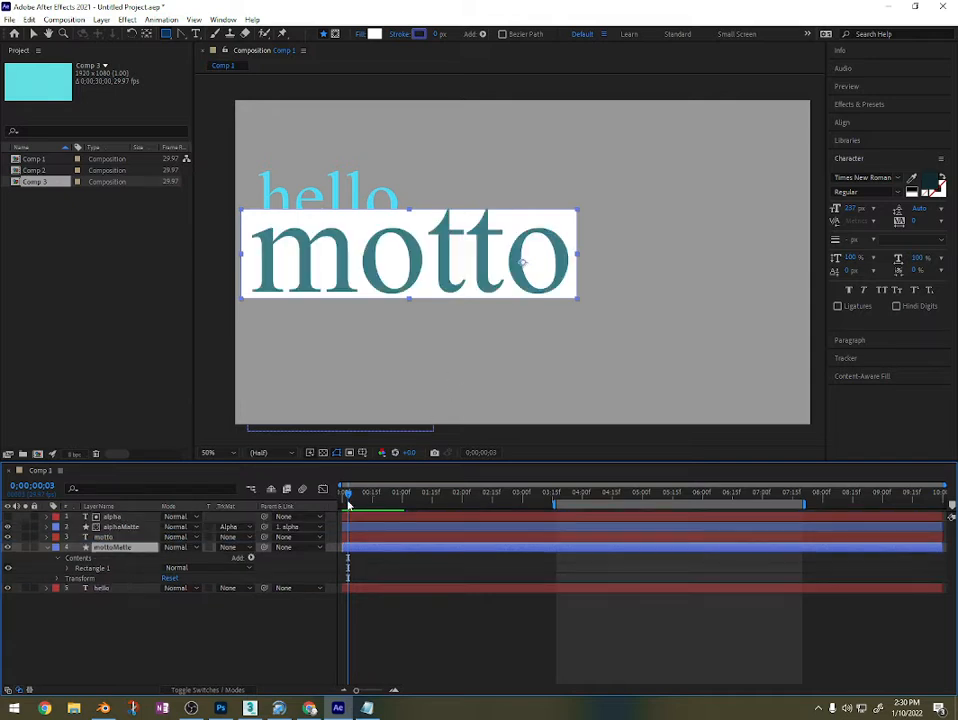
left_click_drag(348, 497, 400, 509)
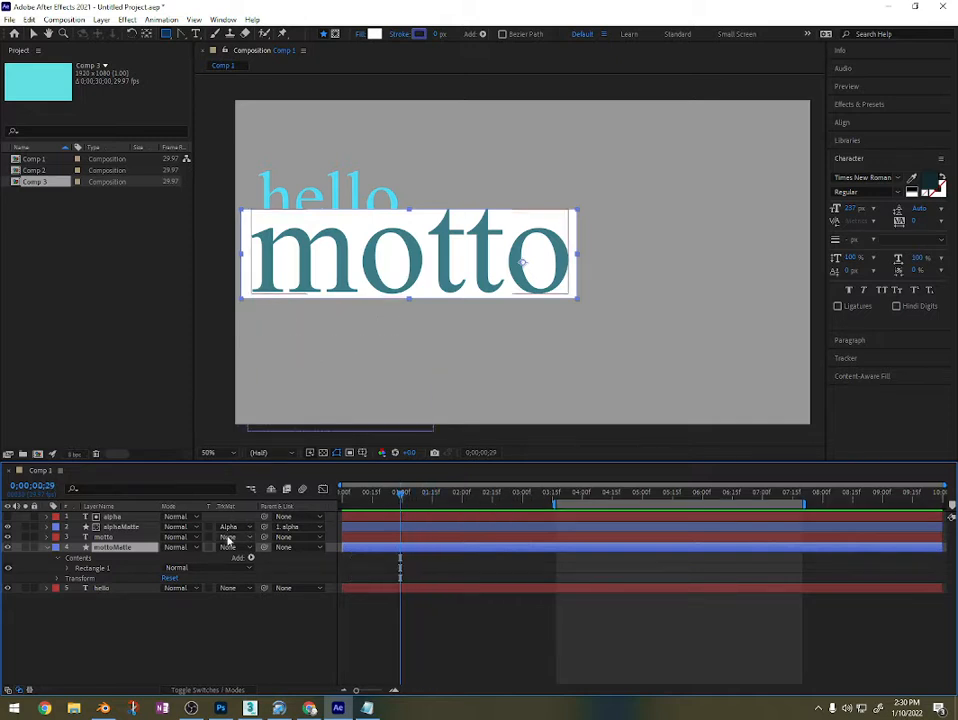
left_click(47, 548)
Step: Add a position keyframe to the motto text layer at 0;00;01;15, keeping the word in its current place
left_click(121, 528)
left_click(114, 538)
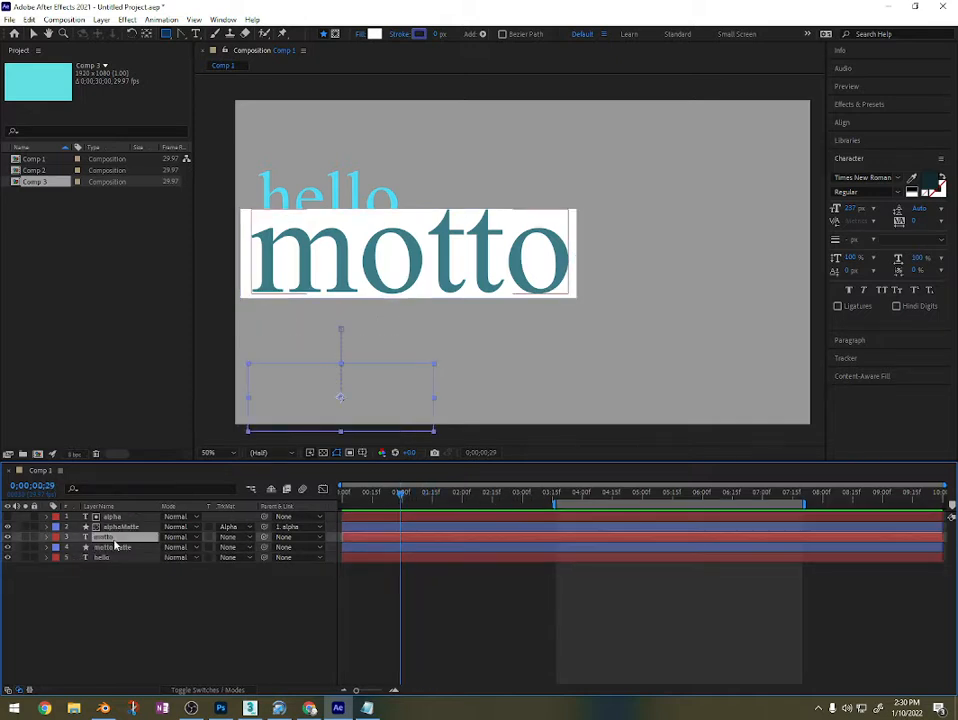
key("v")
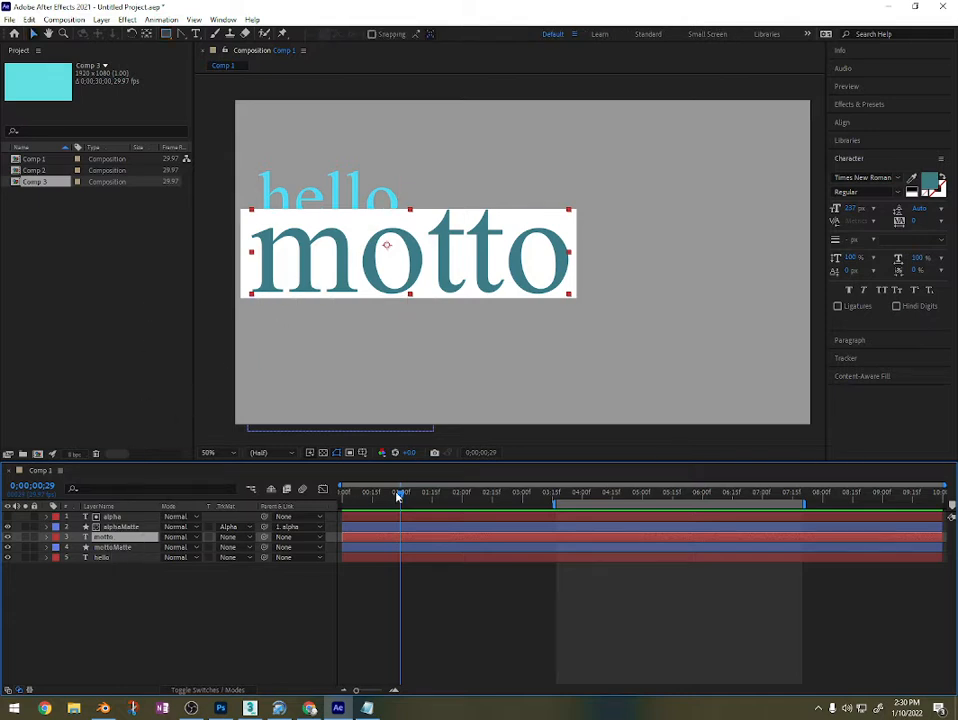
mouse_move(398, 495)
left_mouse_down()
mouse_move(436, 496)
mouse_move(401, 500)
left_mouse_up()
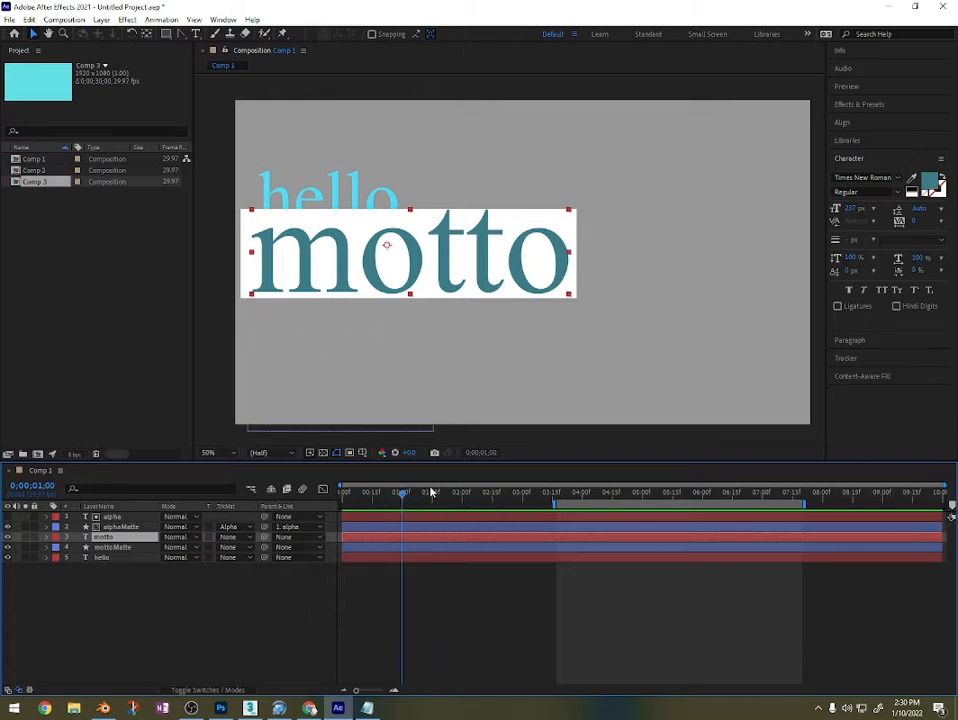
key("alt+shift+p")
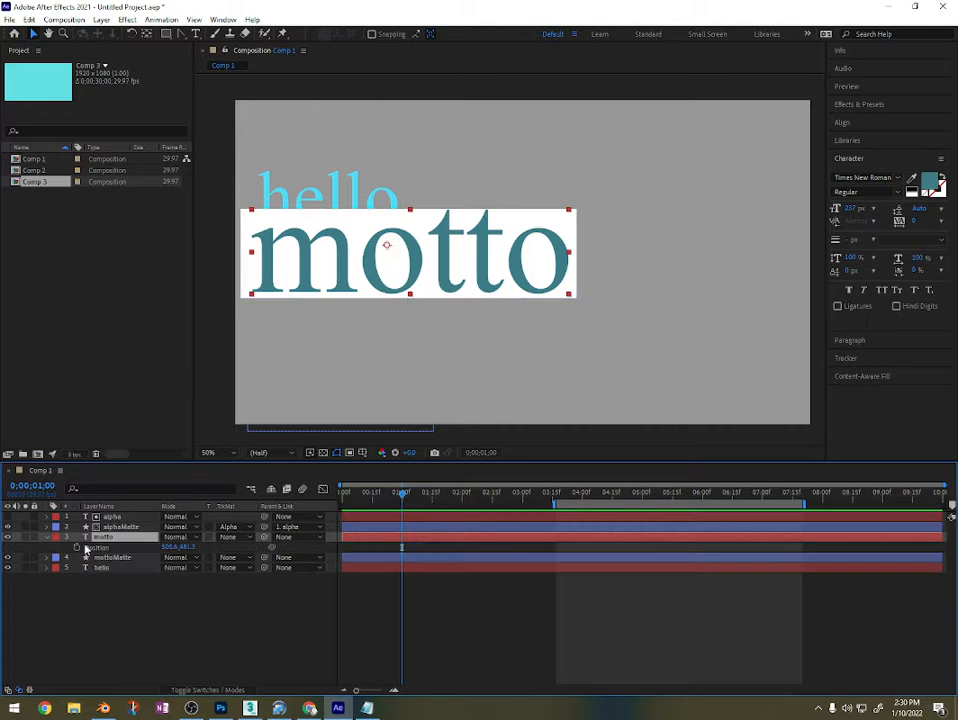
left_click_drag(402, 497, 430, 497)
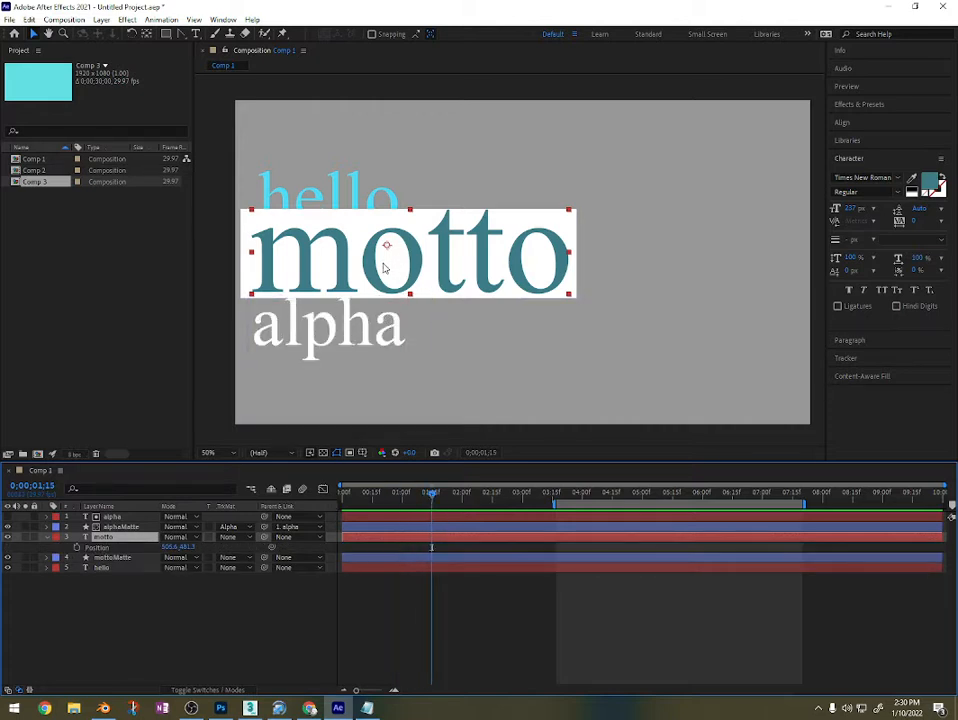
left_click(104, 547)
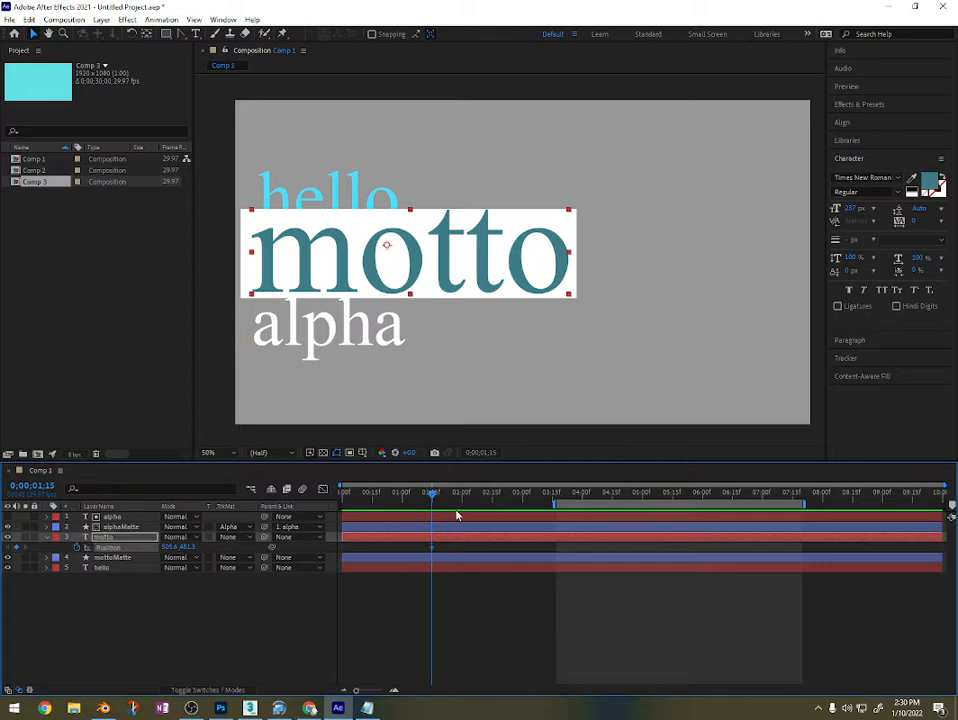
Step: At 0;00;01;00, keyframe the motto text moved horizontally past the frame's left edge, at about -714, 481, and collapse its properties
left_click_drag(432, 497, 401, 497)
left_click(518, 262)
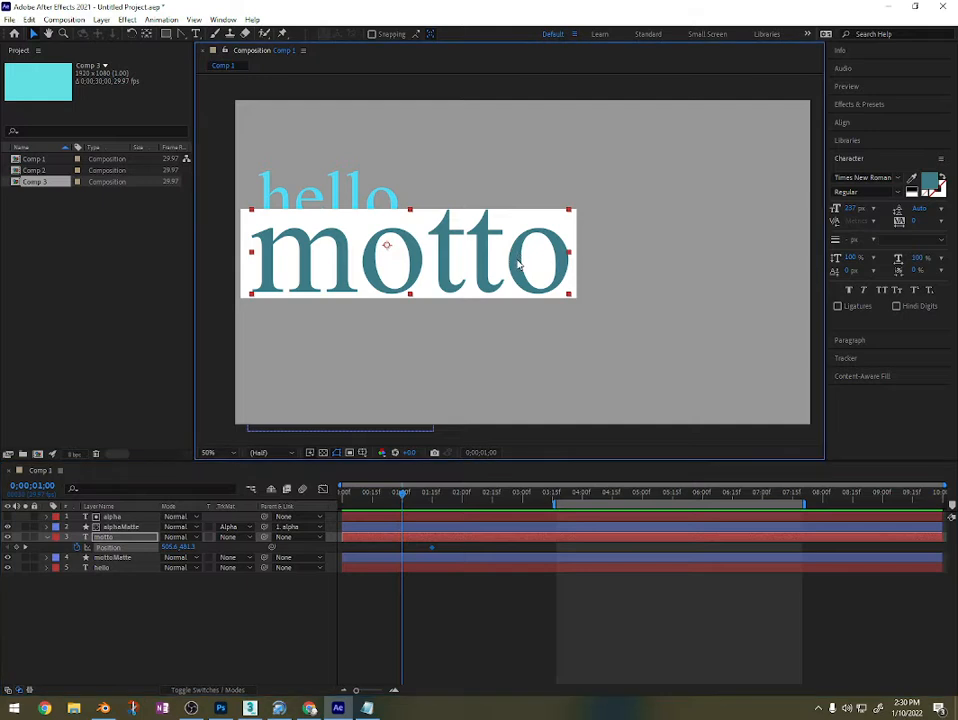
left_click_drag(518, 262, 150, 272)
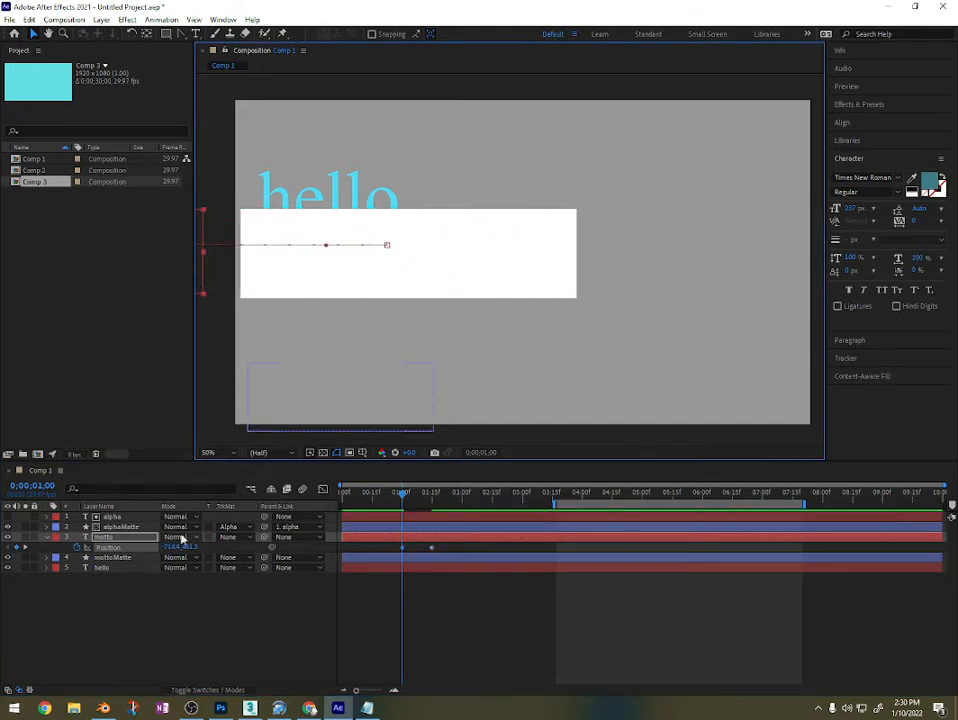
left_click(115, 538)
left_click(47, 537)
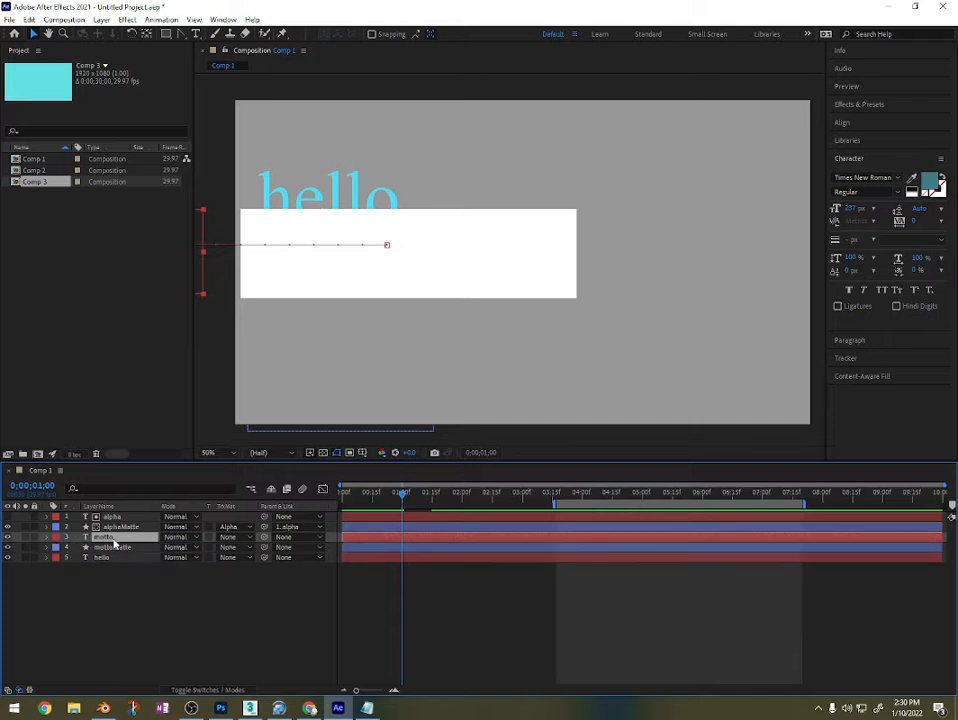
Step: Set the mottoMatte layer's track matte to Alpha Matte "motto"
left_click(120, 547)
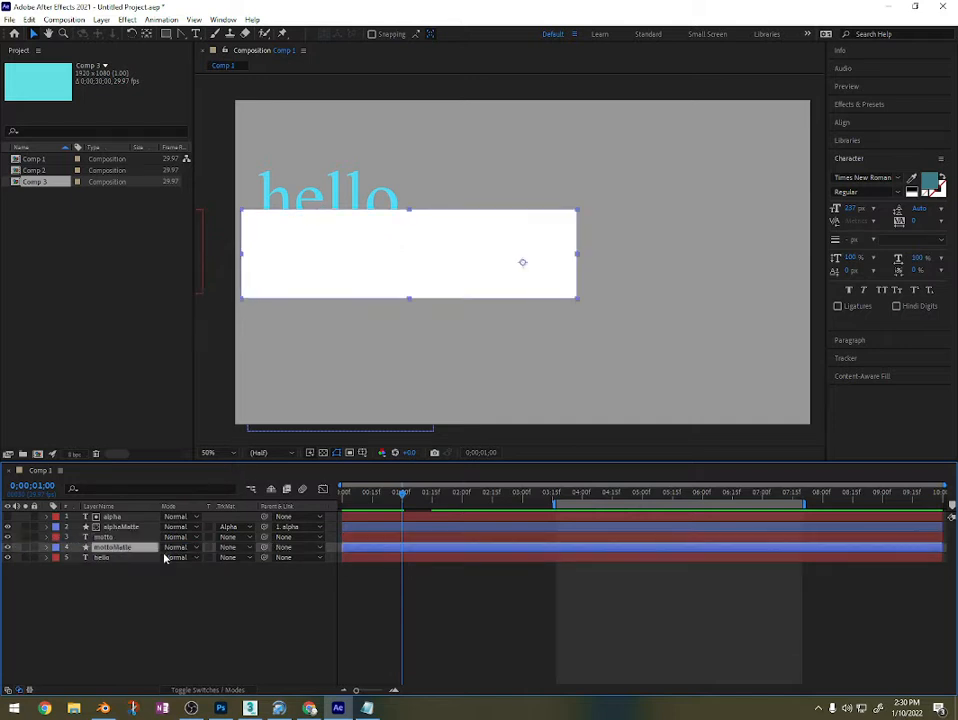
left_click(243, 549)
left_click(261, 577)
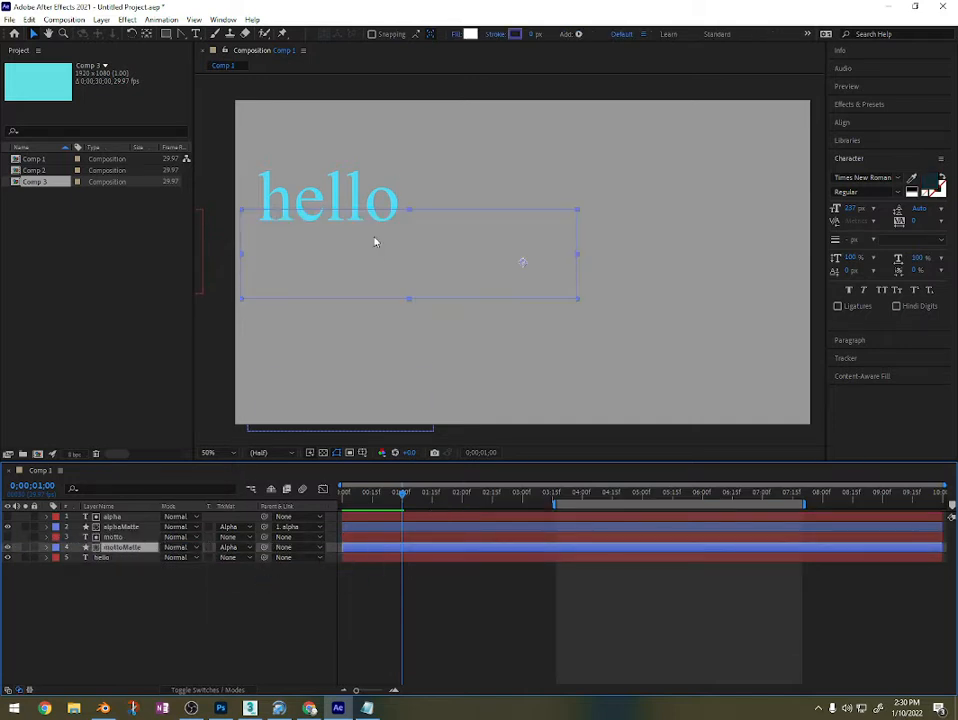
mouse_move(405, 500)
left_mouse_down()
mouse_move(446, 496)
mouse_move(405, 492)
left_mouse_up()
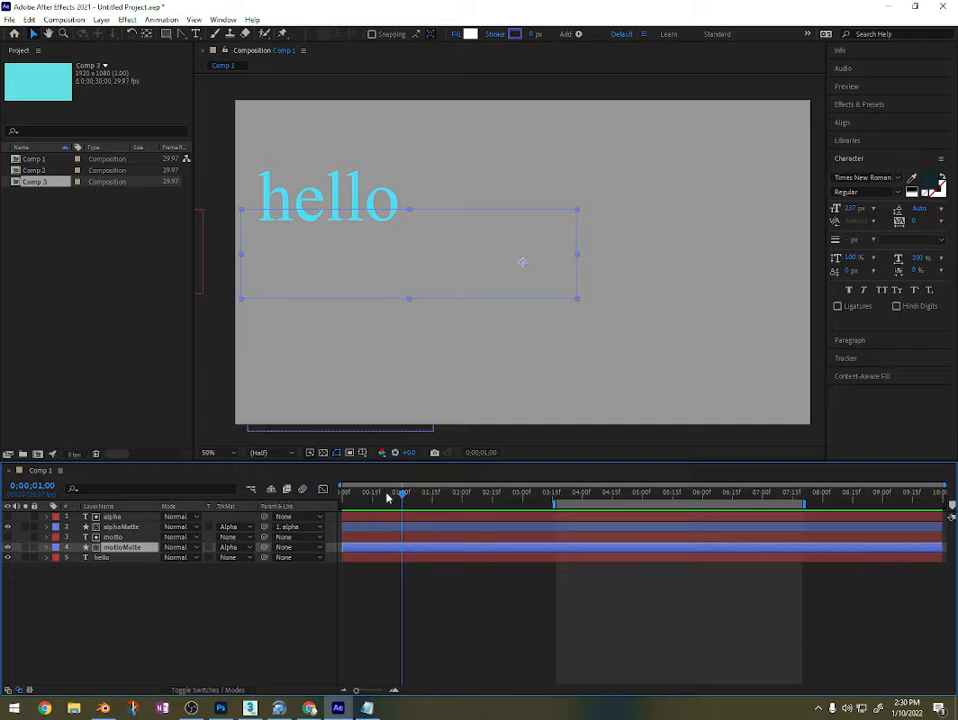
Step: Delete the motto layer's off-frame keyframe at 0;00;01;00 and keyframe the word moved straight up there, to about 506, 55
key("p")
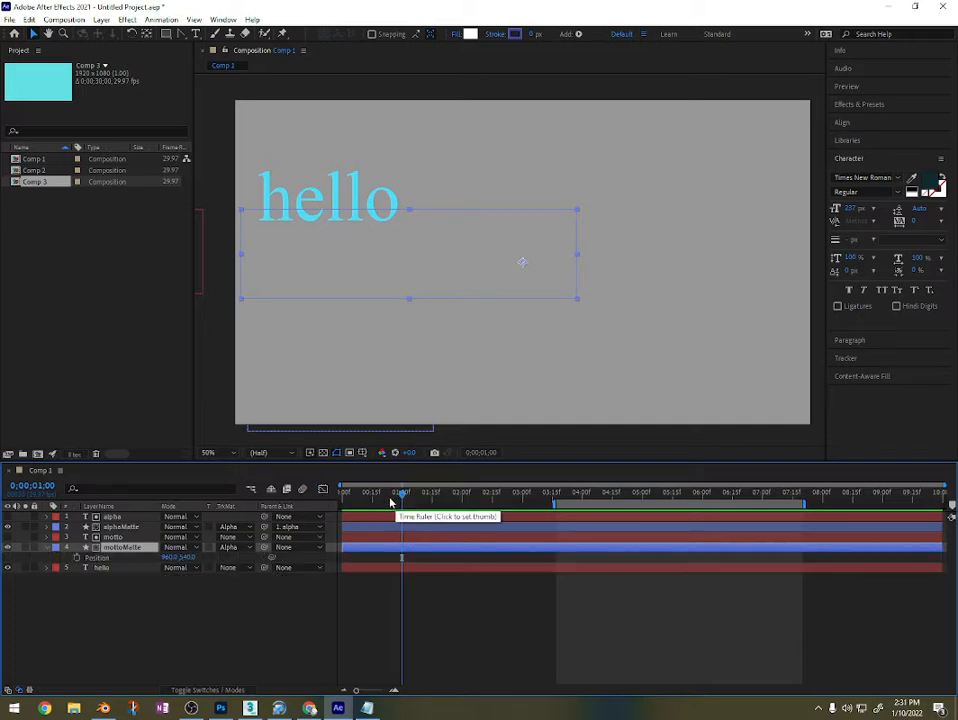
left_click(133, 538)
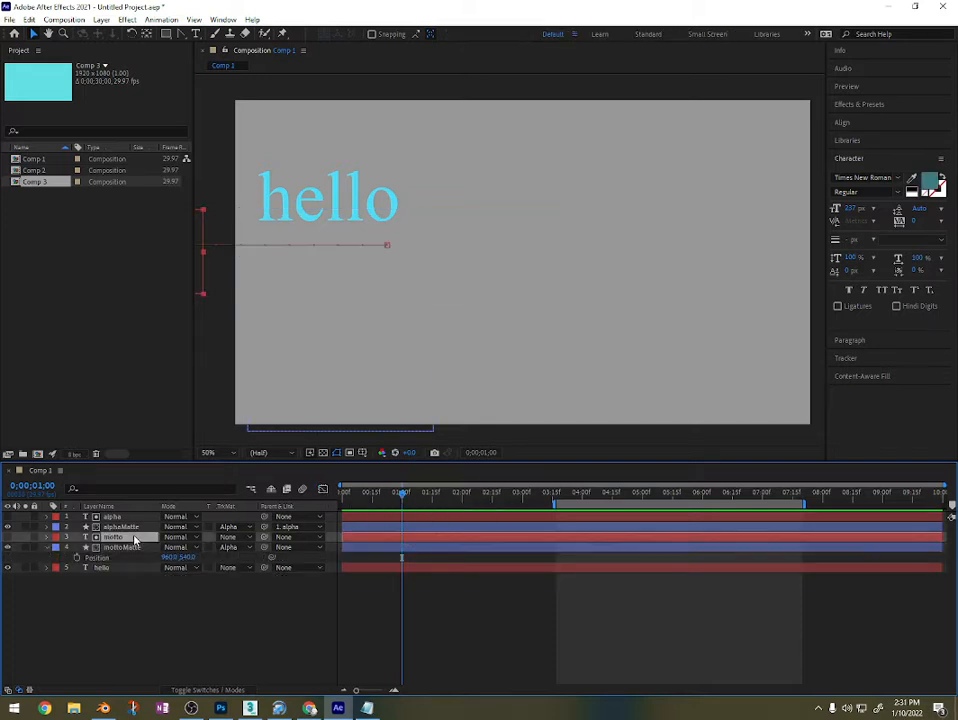
key("p")
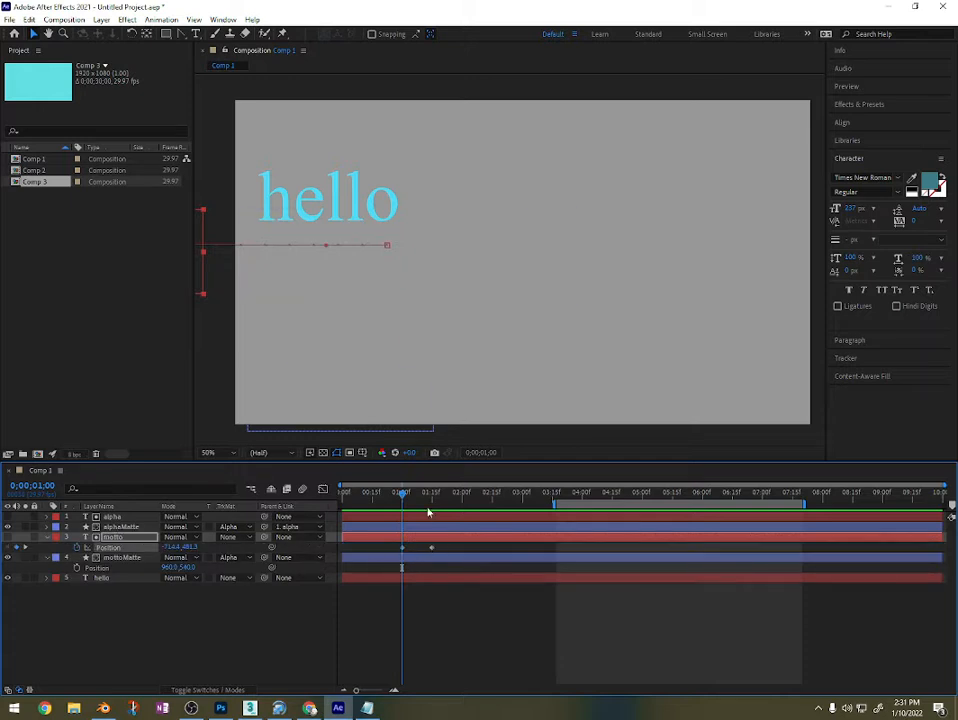
key("Delete")
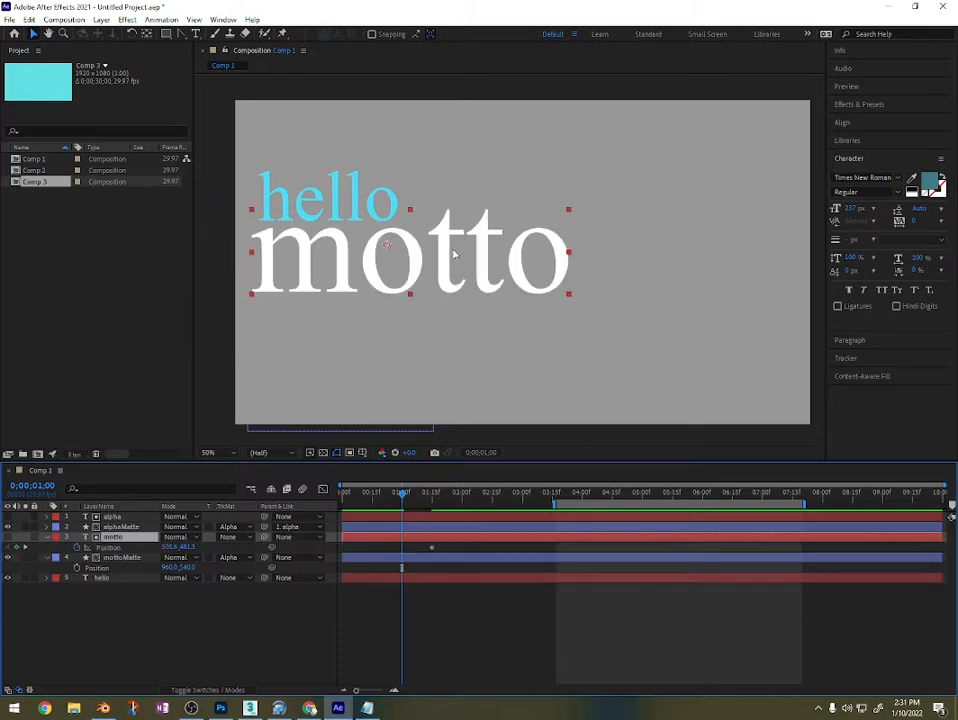
left_click_drag(453, 255, 466, 122)
mouse_move(405, 497)
left_mouse_down()
mouse_move(458, 497)
mouse_move(381, 513)
mouse_move(462, 504)
mouse_move(405, 519)
left_mouse_up()
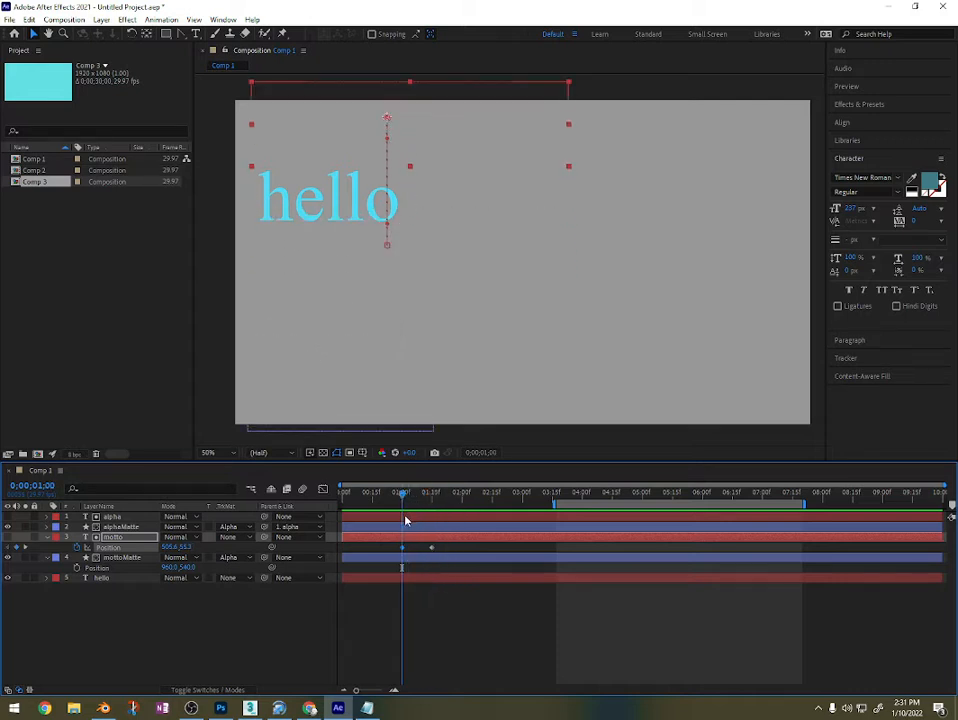
Step: Draw a white rectangle as a new shape layer over the word hello and place it directly beneath the hello layer
left_click(352, 190)
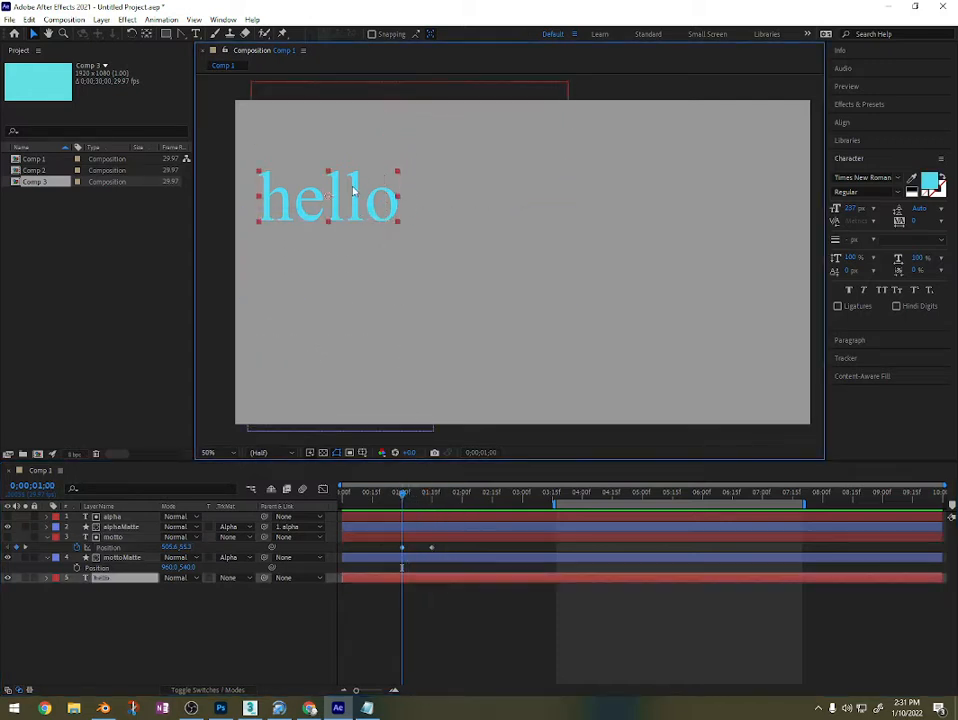
left_click(207, 620)
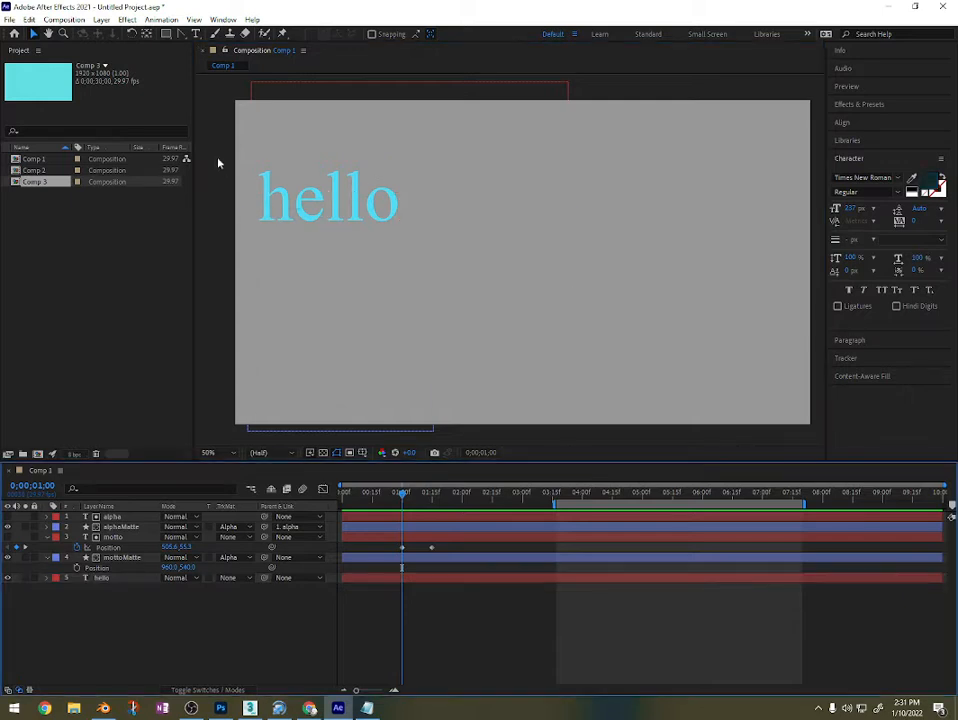
left_click(166, 33)
left_click_drag(252, 159, 403, 224)
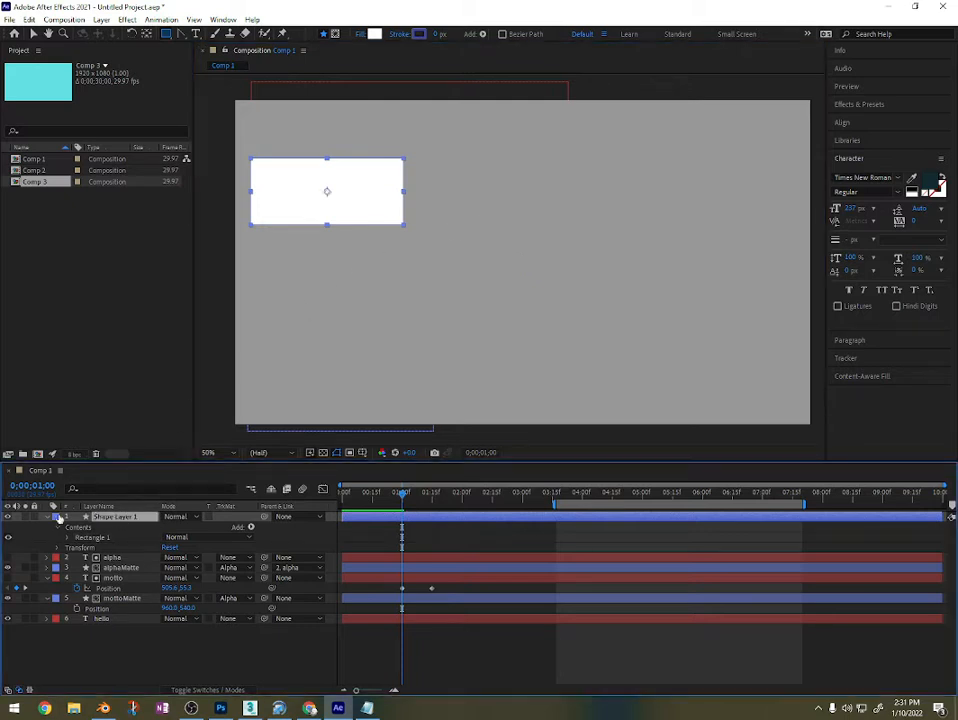
left_click(47, 517)
left_click_drag(127, 518, 182, 620)
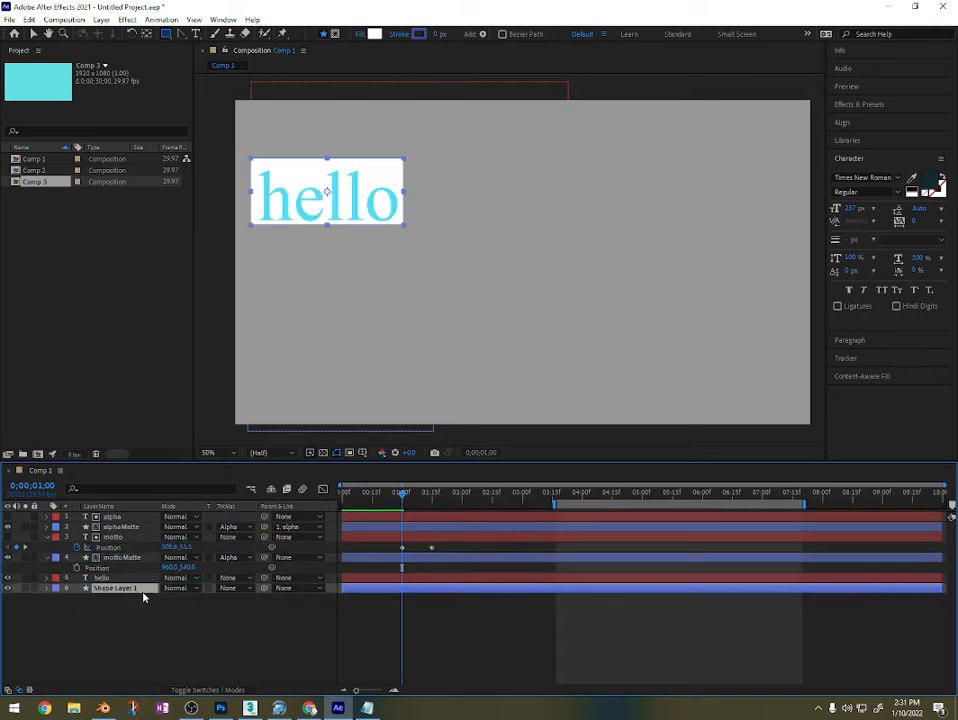
Step: Rename the rectangle layer beneath hello as helloMatte and return to the Selection tool
key("Return")
type("helloMatte")
key("Return")
left_click(33, 33)
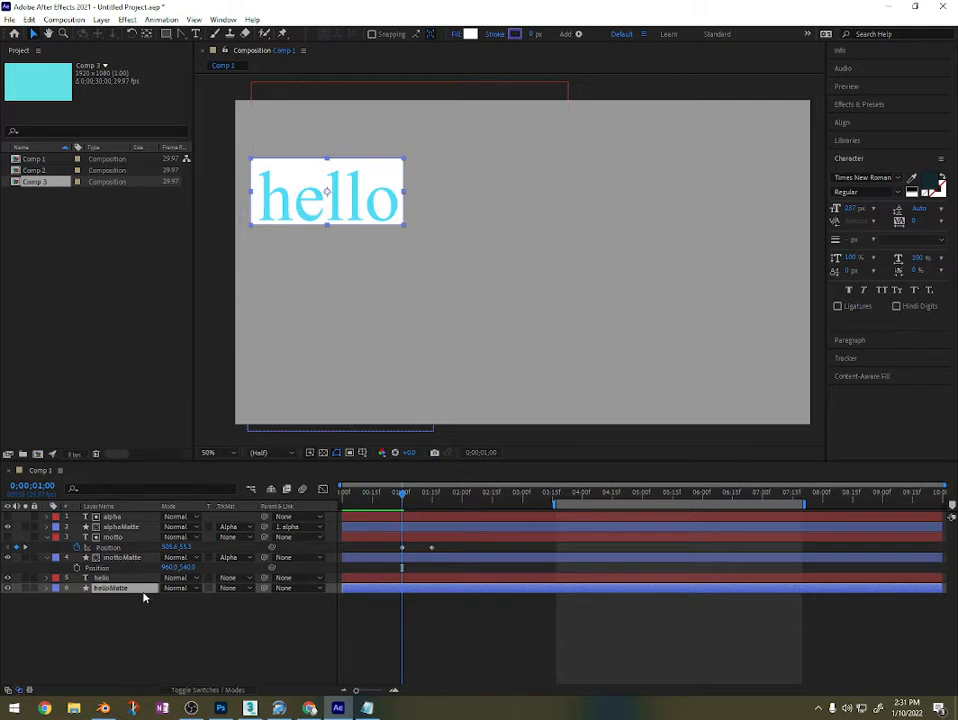
Step: Keyframe the helloMatte layer's Scale at 100% at 0;00;01;15 and at 0% at 0;00;01;00
key("s")
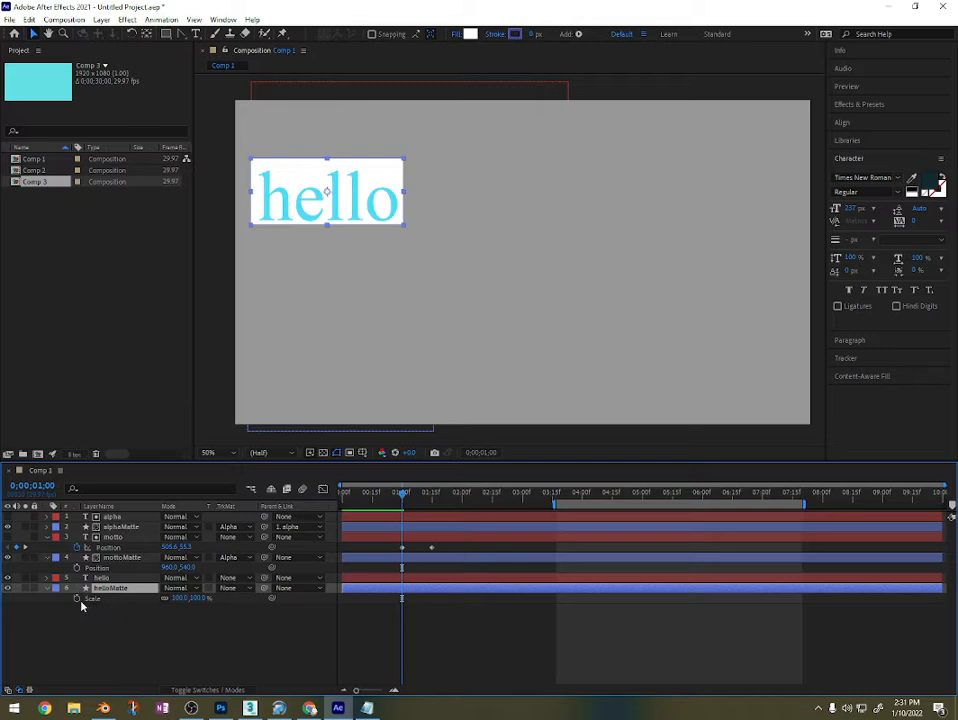
left_click_drag(401, 497, 433, 497)
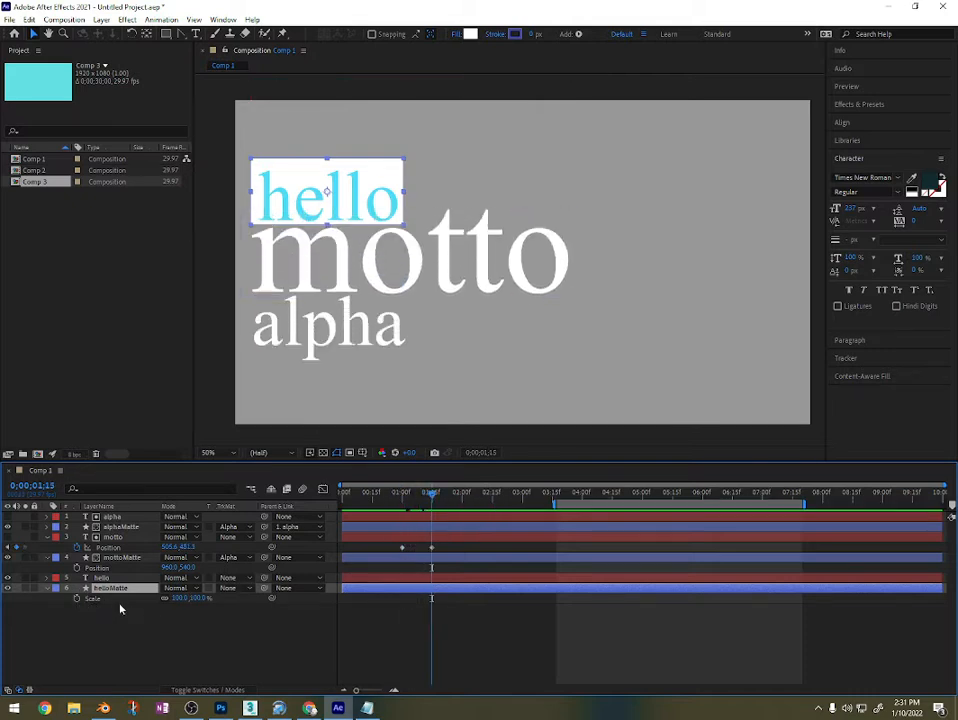
left_click(76, 598)
left_click_drag(434, 496, 405, 501)
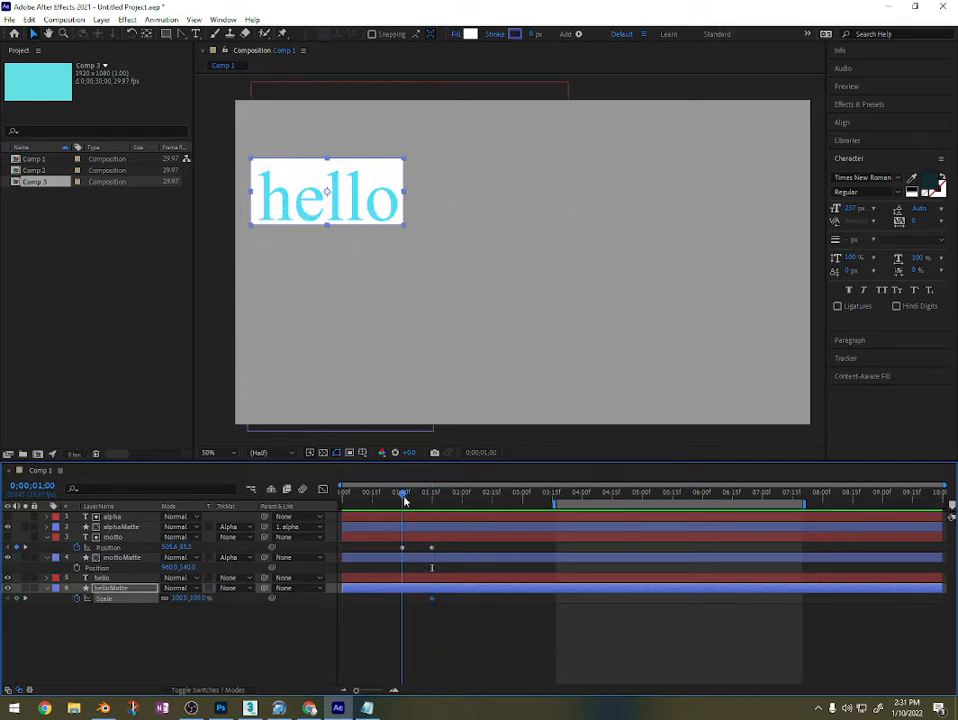
left_click(200, 598)
type("0")
key("Return")
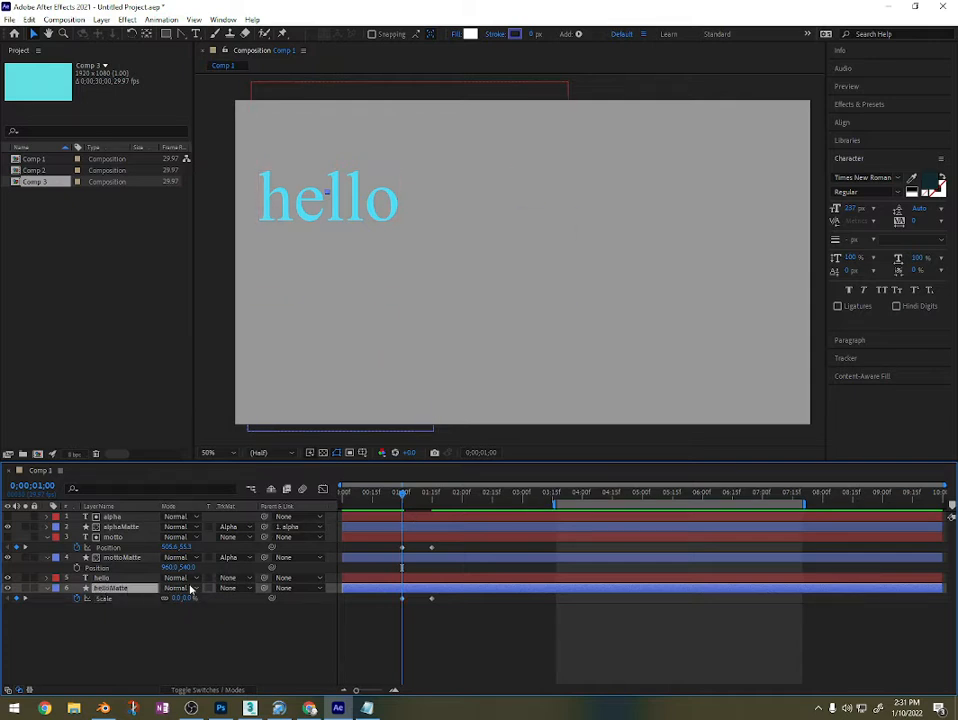
Step: Set the helloMatte layer's track matte to Alpha Matte "hello" and scrub through the reveal to 0;00;01;23
left_click(230, 588)
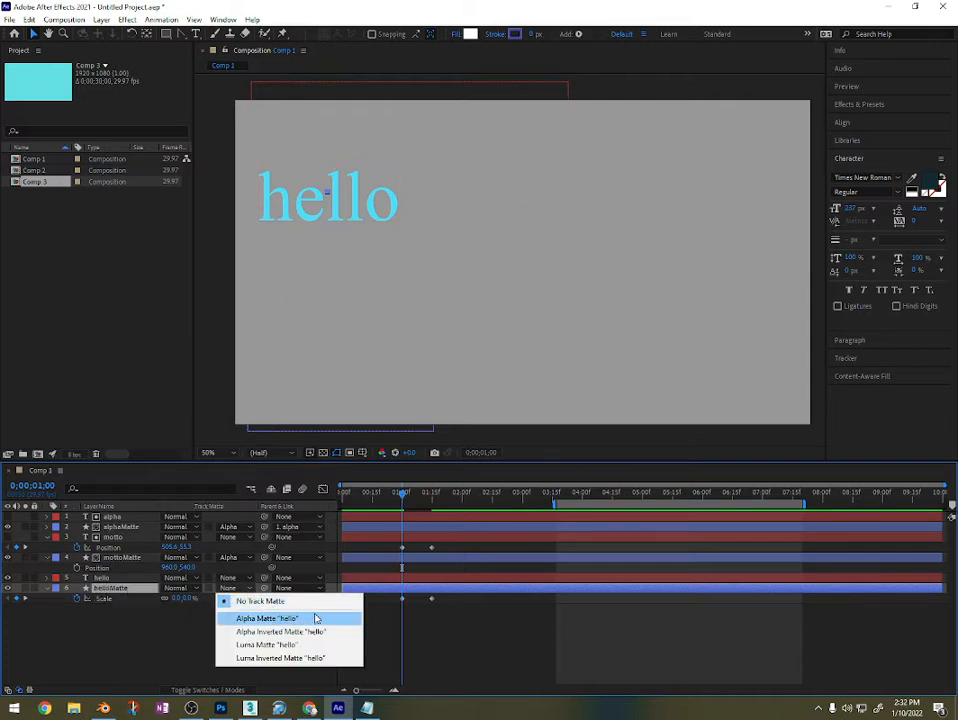
left_click(312, 620)
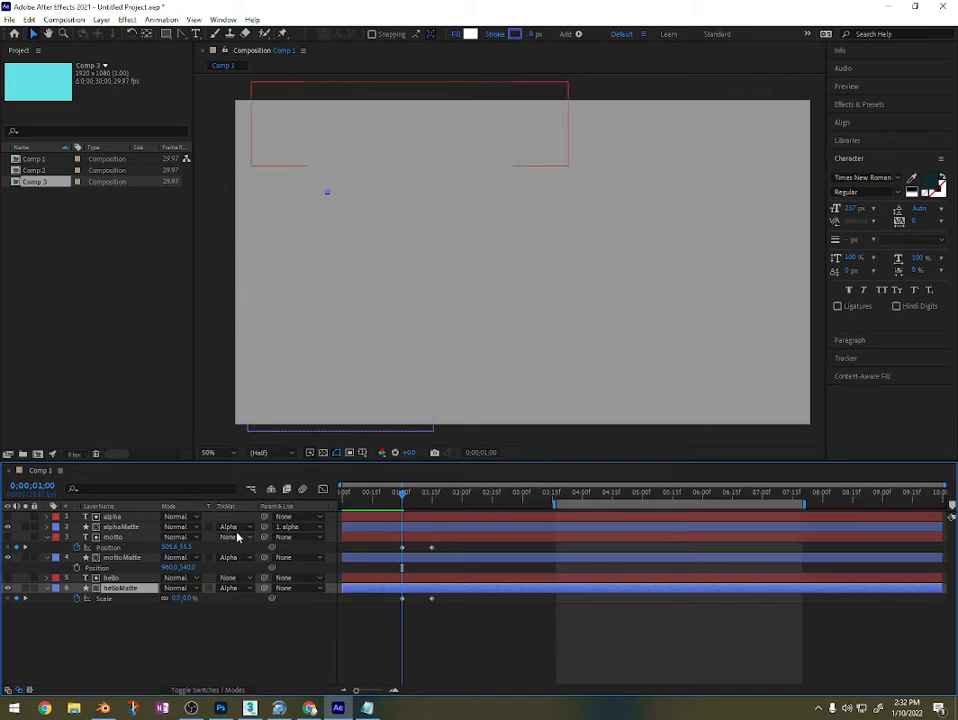
key("F4")
key("F4")
key("F4")
key("F4")
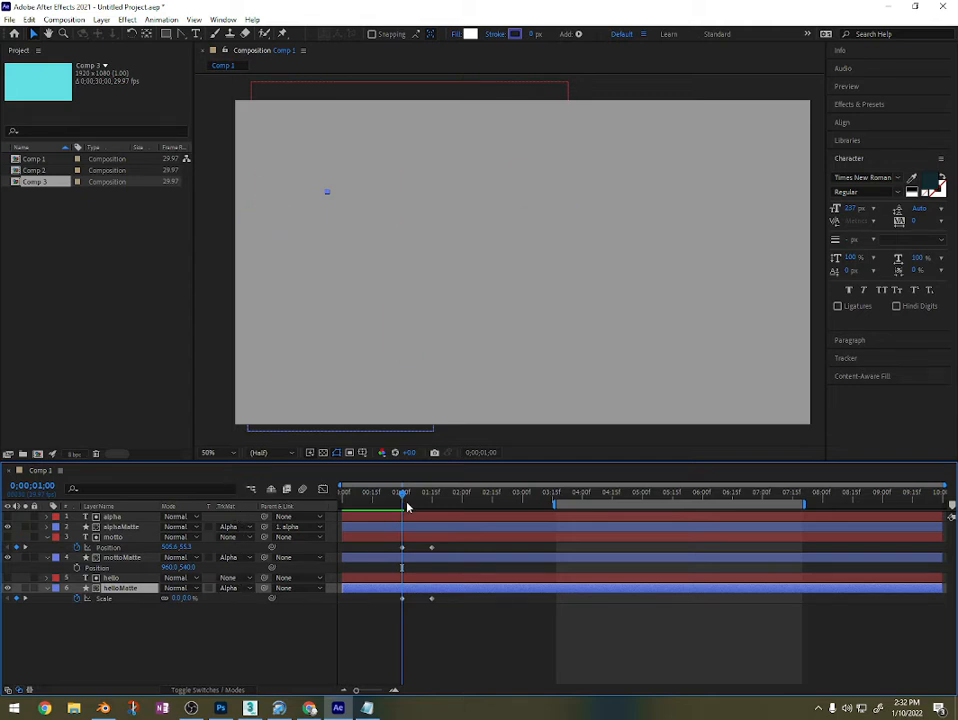
left_click_drag(403, 498, 449, 539)
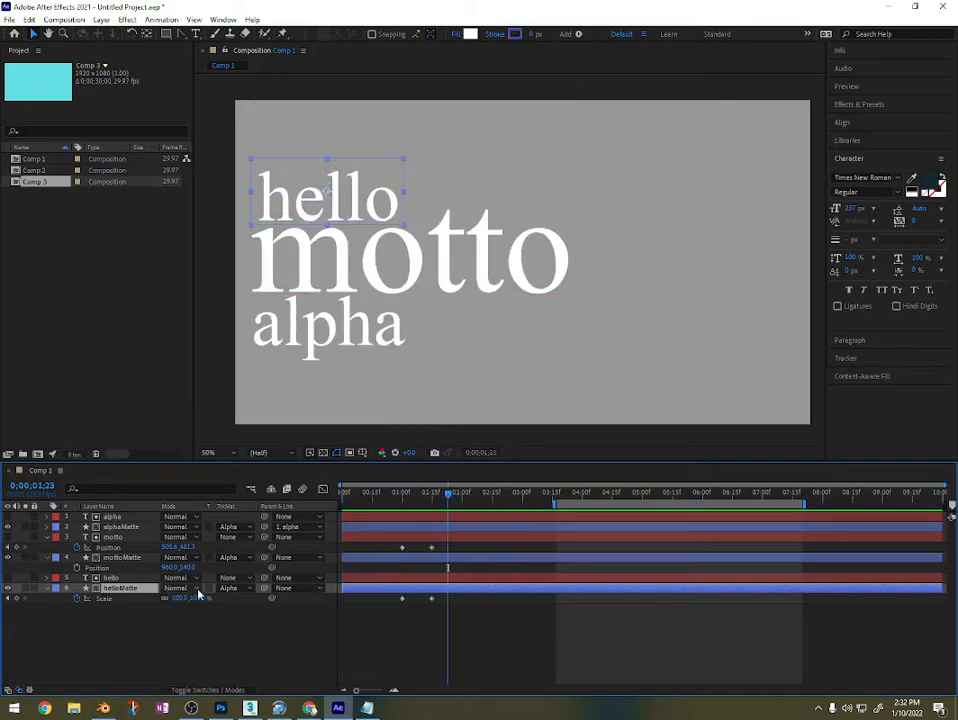
Step: Remove the helloMatte layer's track matte and change its rectangle's fill to cyan 24E8FF
left_click(245, 589)
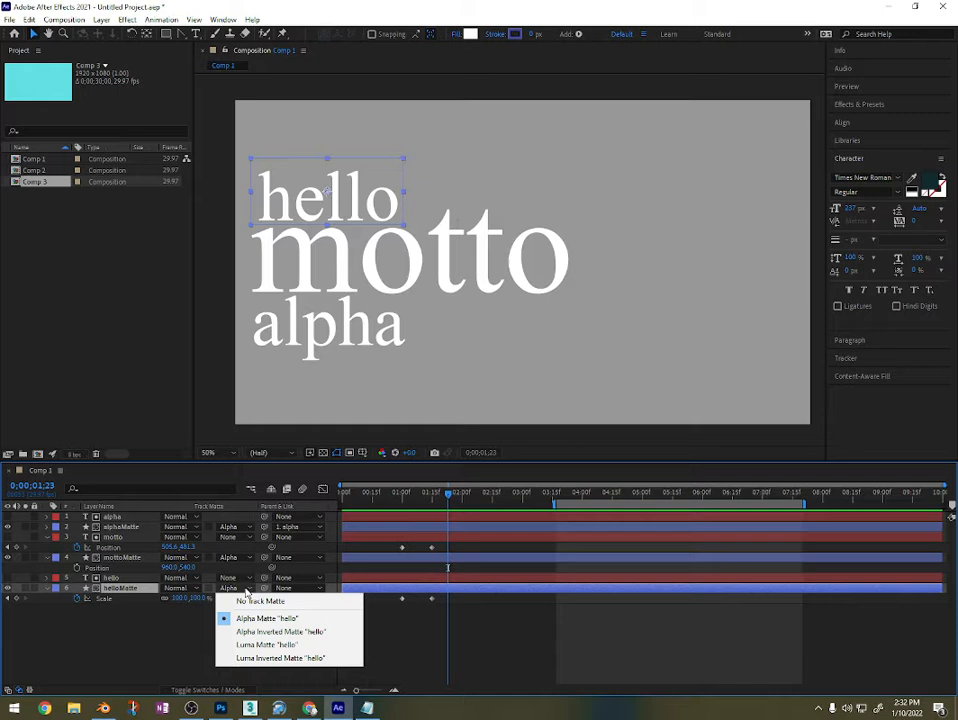
left_click(247, 600)
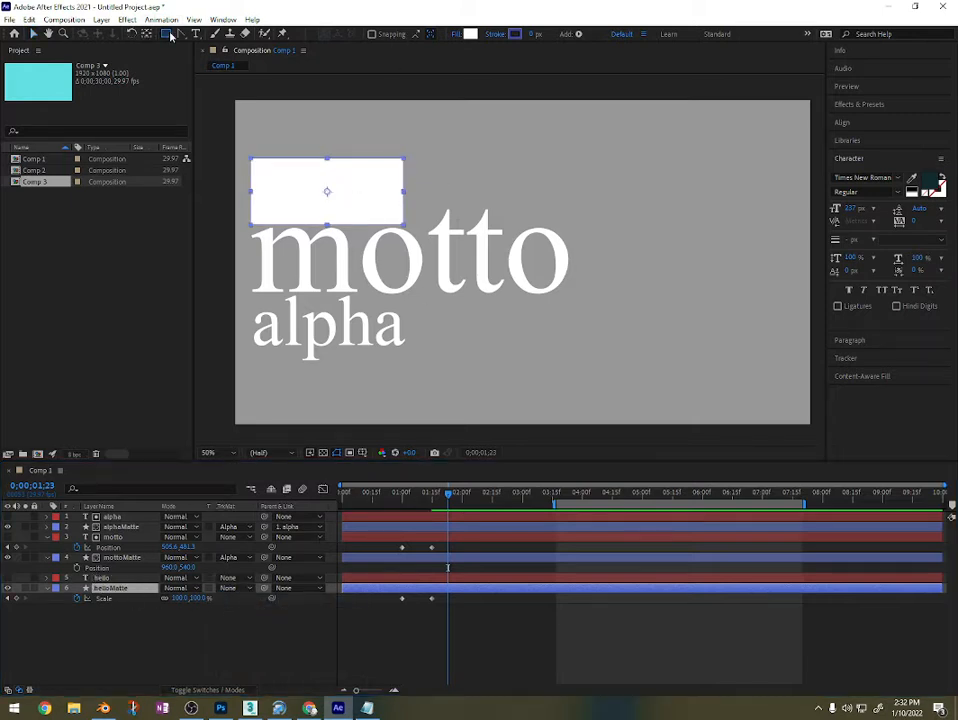
left_click(166, 34)
left_click(374, 34)
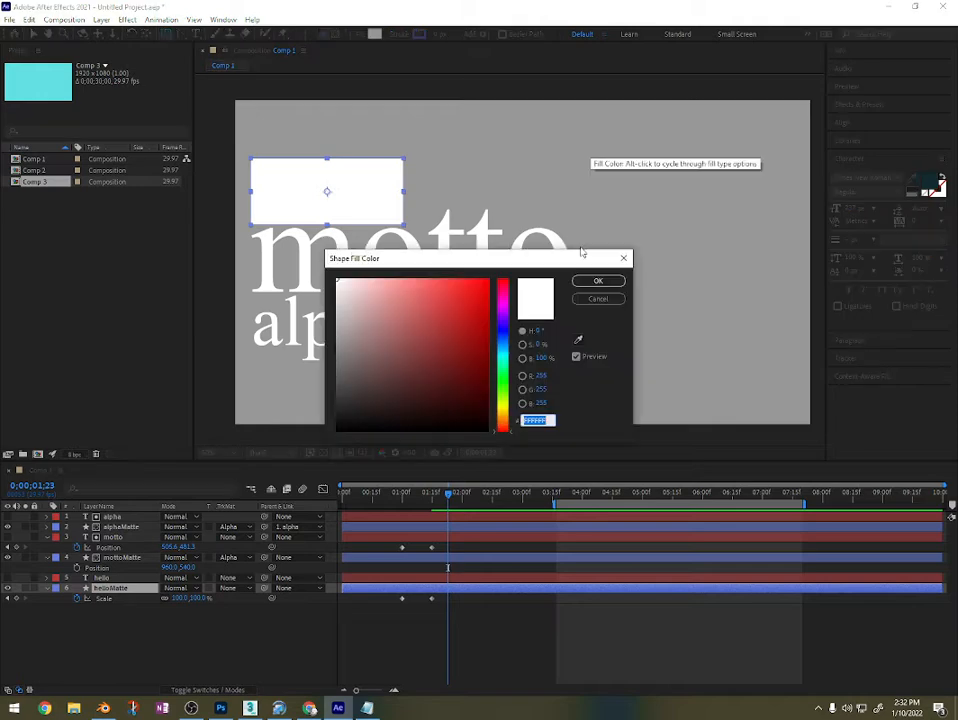
left_click(502, 352)
left_click(467, 278)
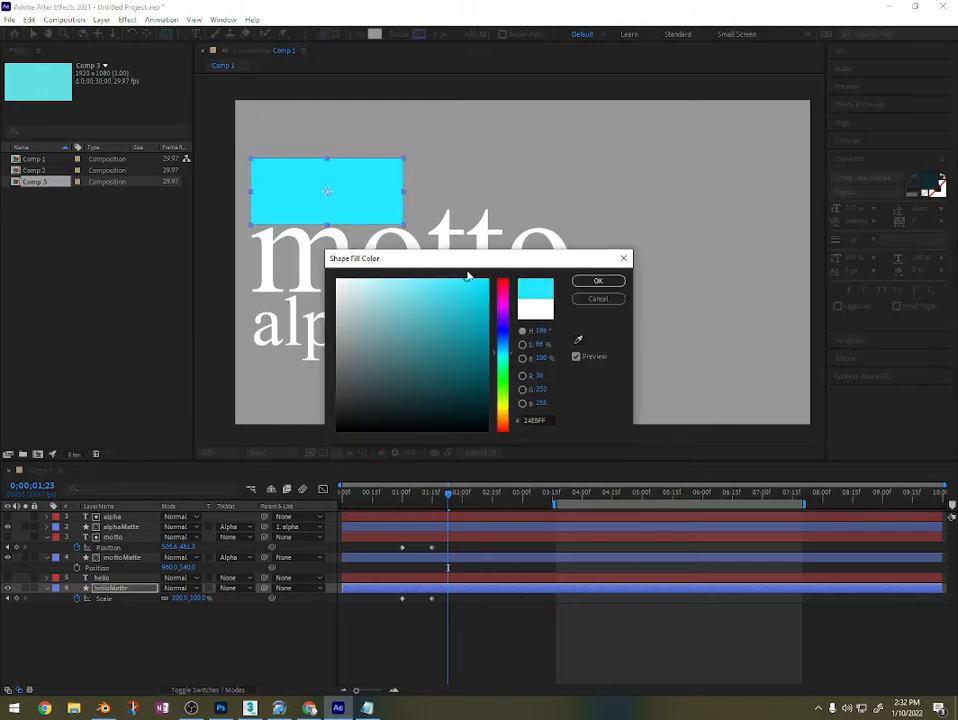
left_click(598, 281)
Step: Reapply Alpha Matte "hello" to the recoloured helloMatte layer and scrub the reveal to 0;00;01;15
left_click(249, 588)
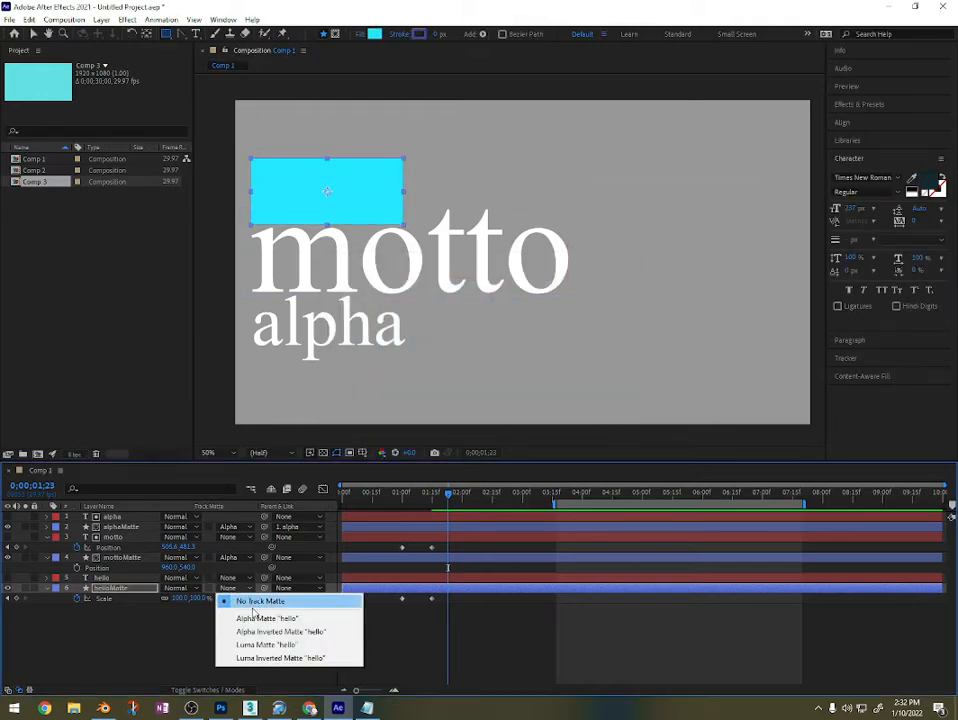
left_click(264, 618)
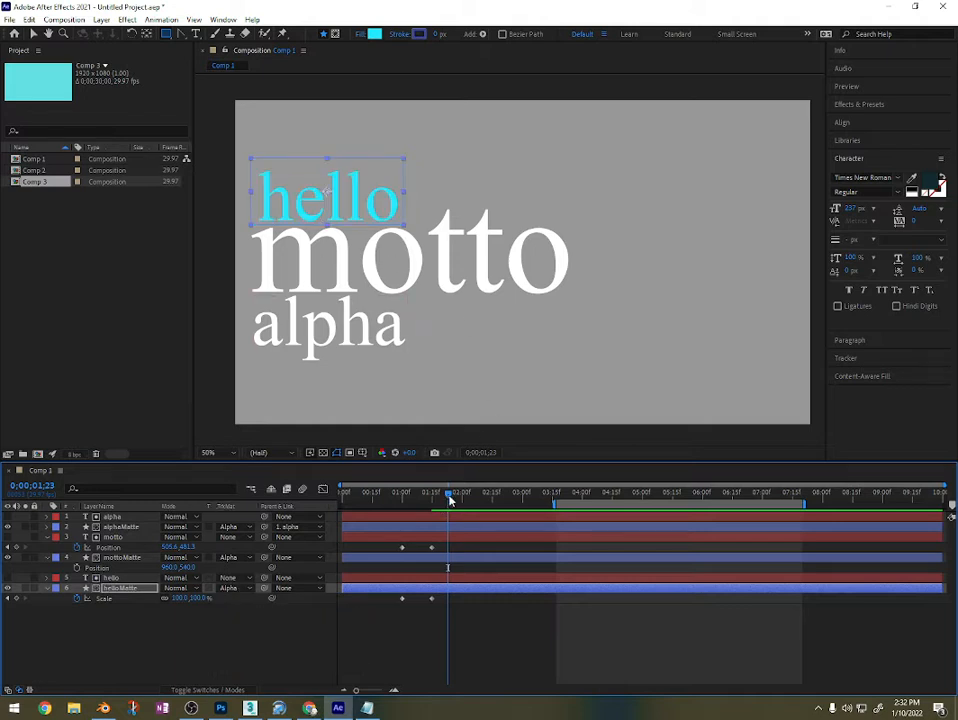
left_click_drag(376, 505, 431, 518)
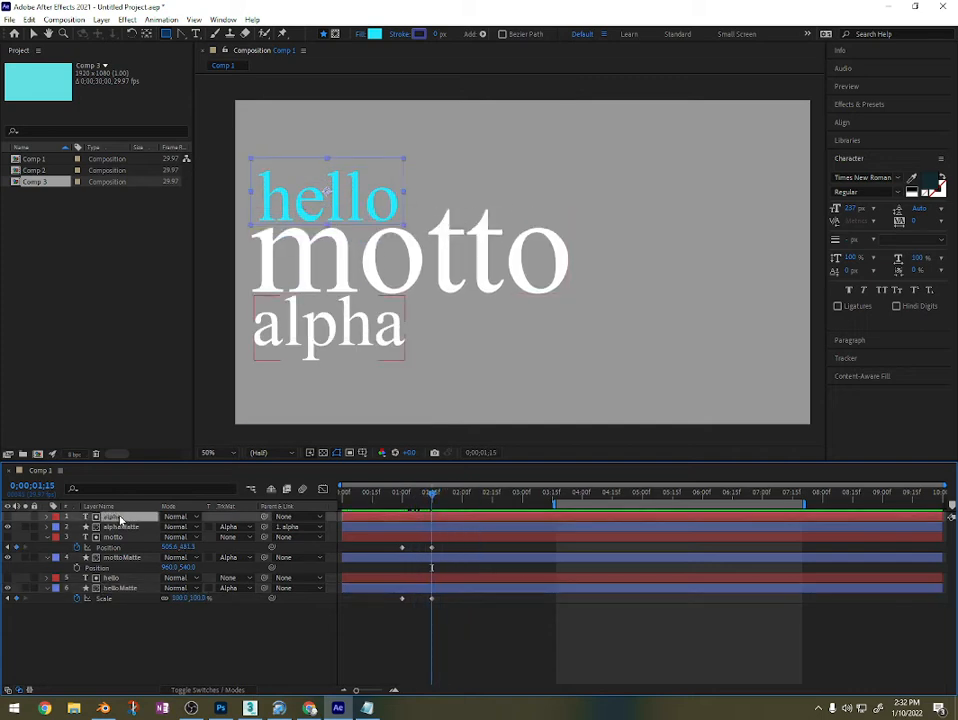
Step: Pre-compose all six layers, alpha through helloMatte, into a new composition named helloMotto
left_click(125, 516)
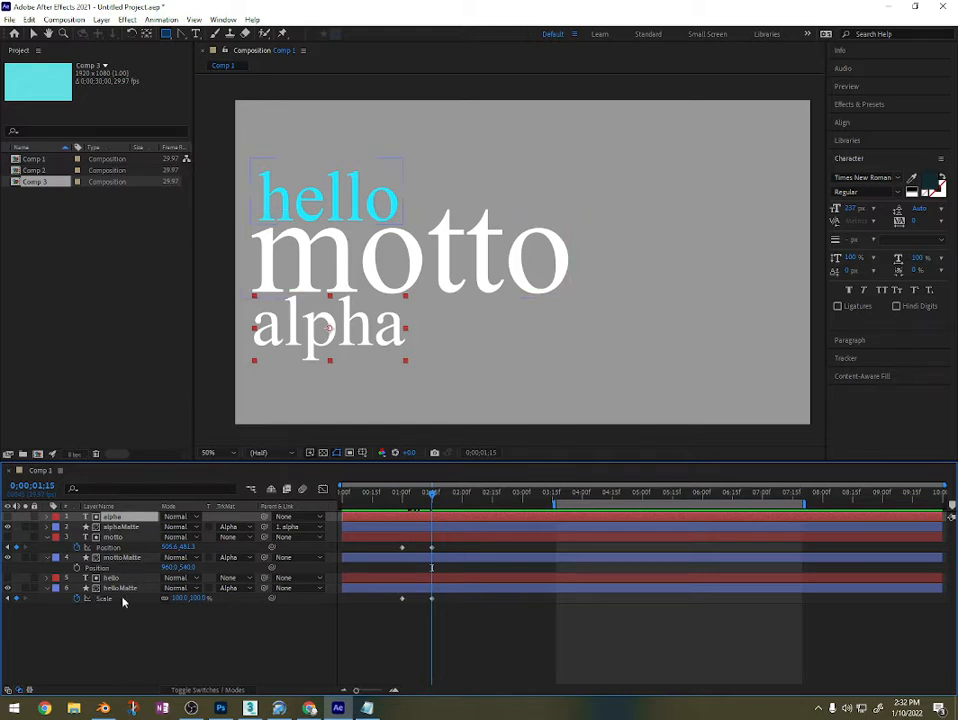
left_click(124, 589, "shift")
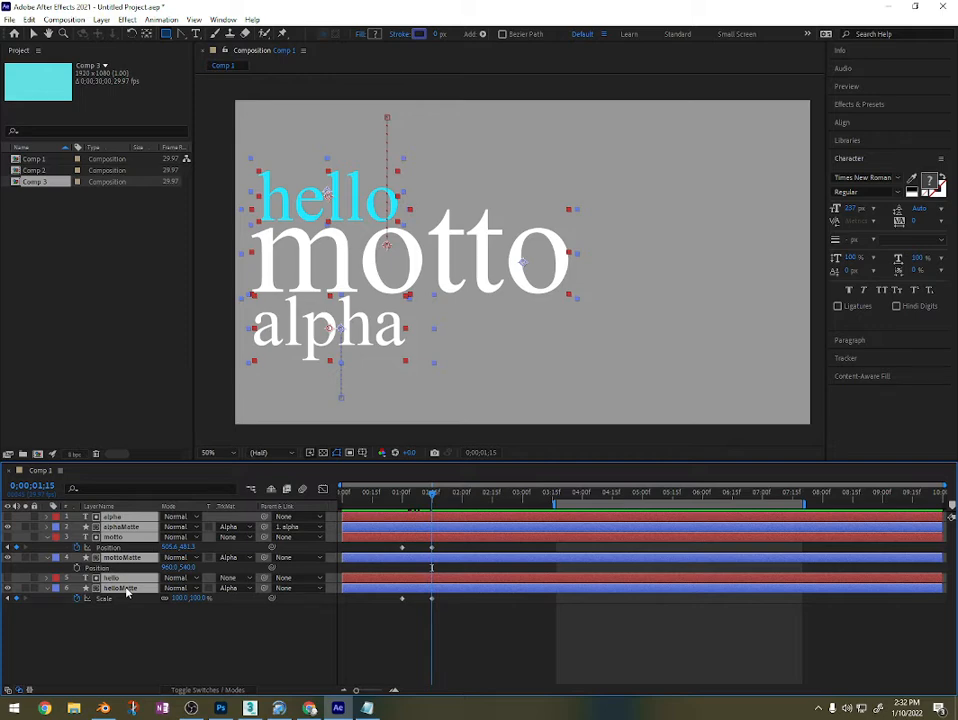
key("ctrl+shift+c")
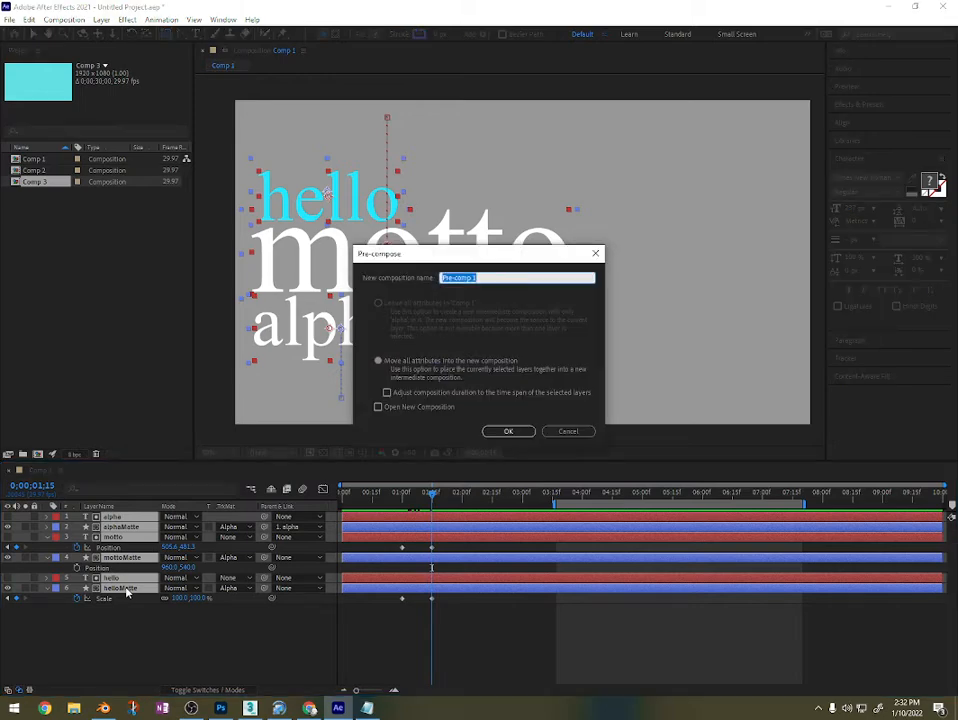
type("helloMotto")
key("Return")
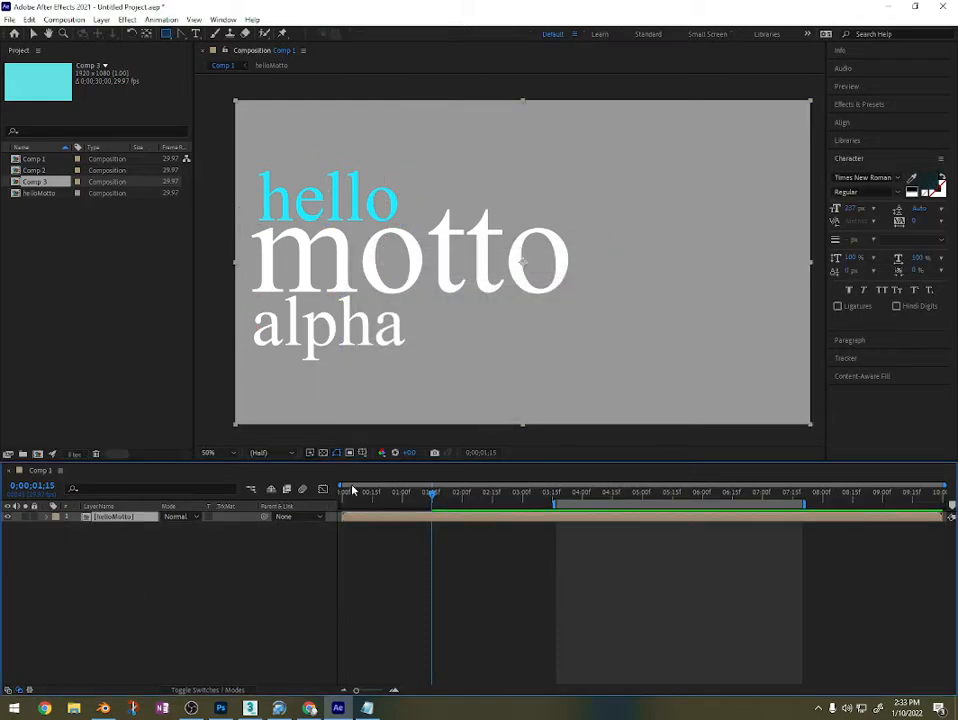
Step: Split the helloMotto layer at 0;00;03;00, delete the part after the split and play back the animation
left_click_drag(432, 500, 522, 504)
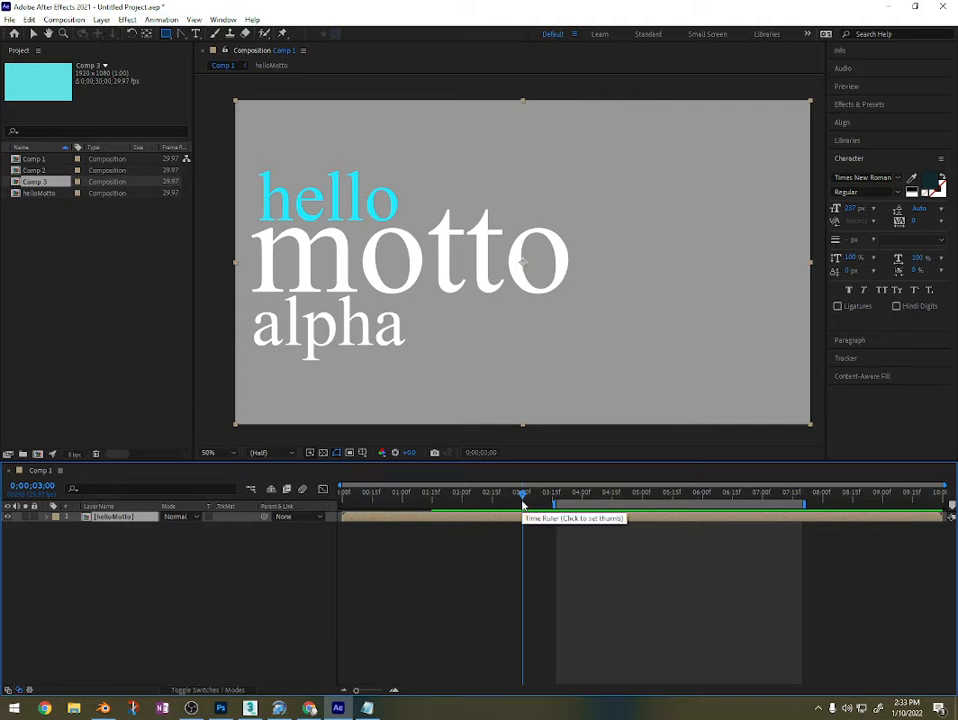
key("ctrl+d")
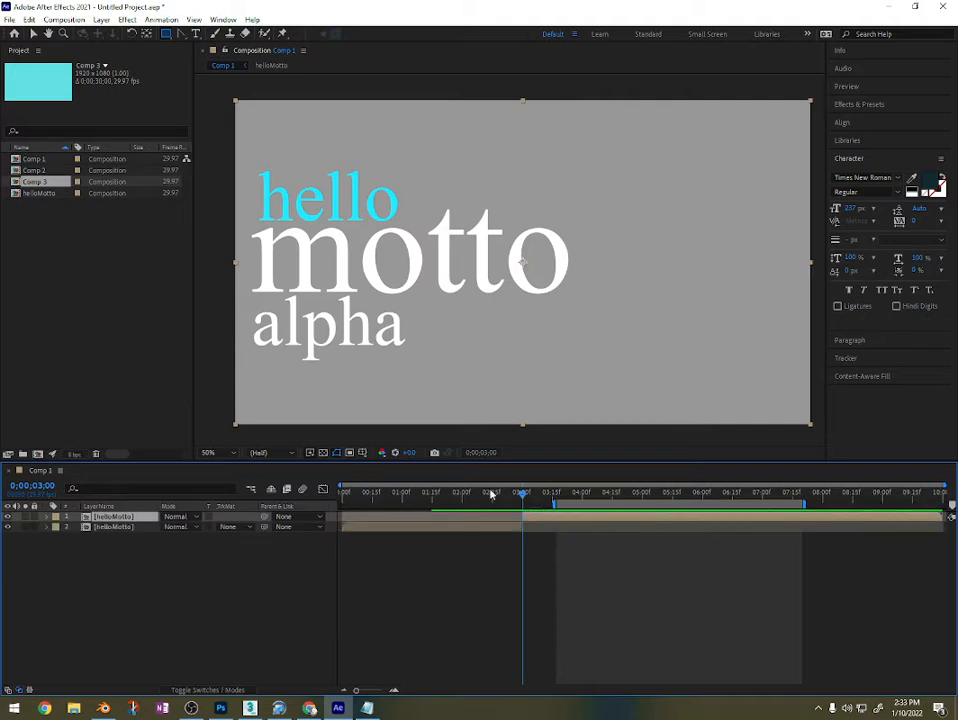
key("Delete")
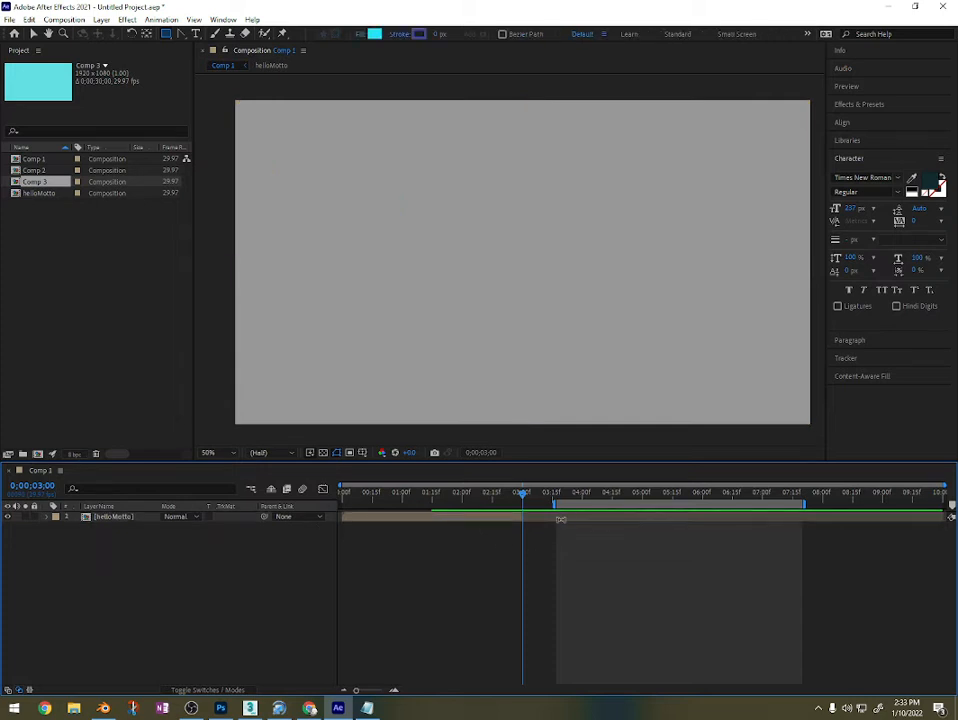
left_click_drag(522, 493, 378, 503)
key("space")
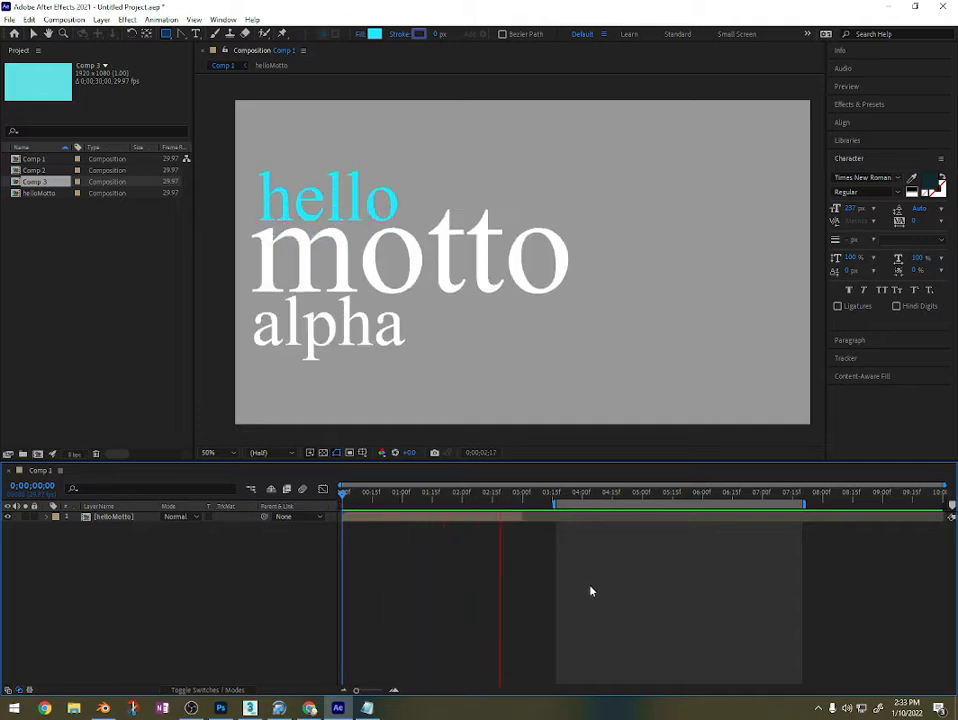
key("space")
Step: At 0;00;03;00, add a text layer reading "hello motto" in the composition
mouse_move(534, 492)
left_mouse_down()
mouse_move(355, 499)
mouse_move(407, 486)
mouse_move(523, 486)
left_mouse_up()
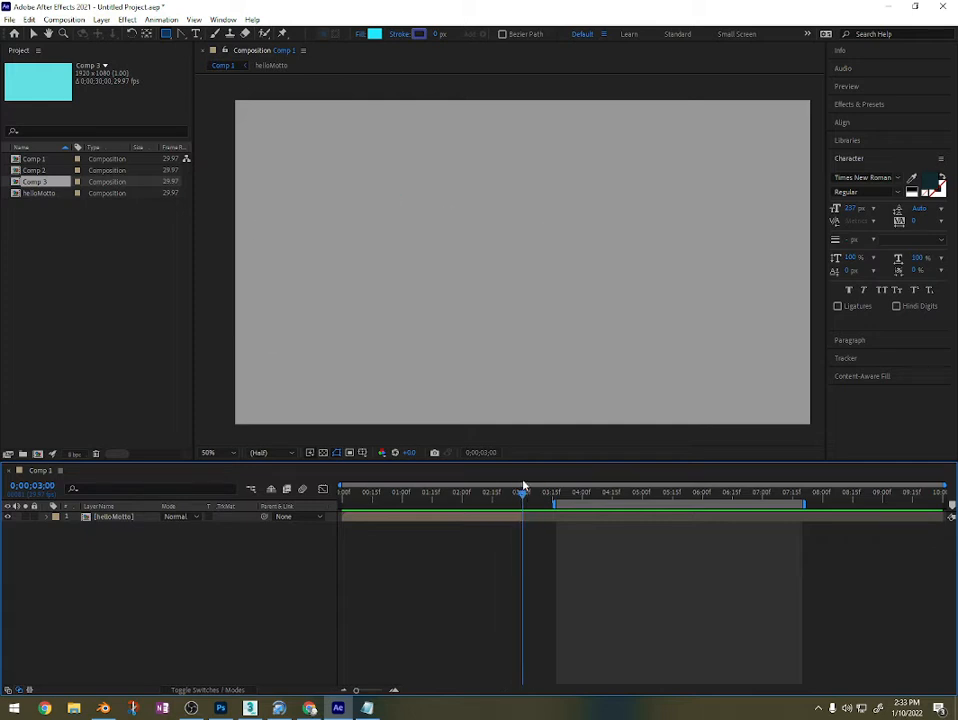
left_click(195, 34)
left_click(369, 265)
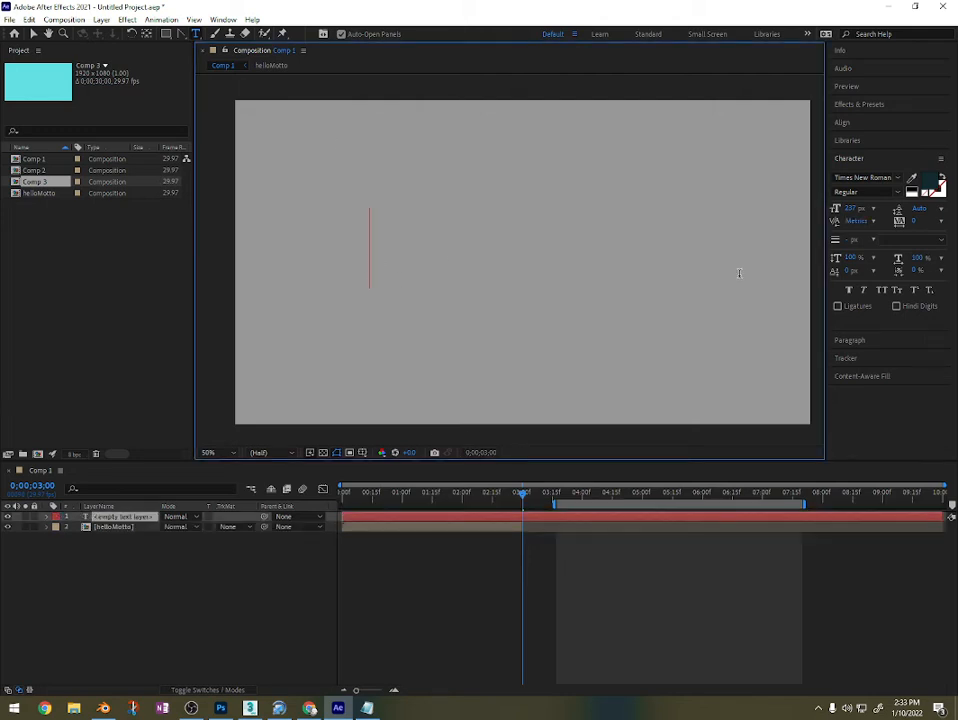
type("hello mo")
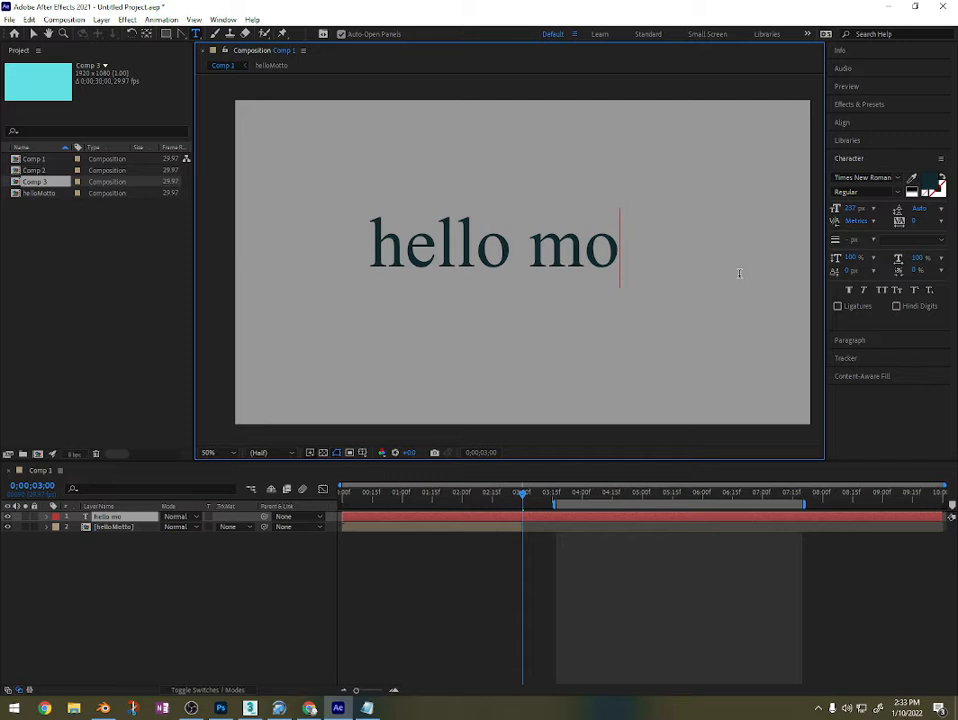
type("tot")
key("BackSpace")
key("BackSpace")
type("to")
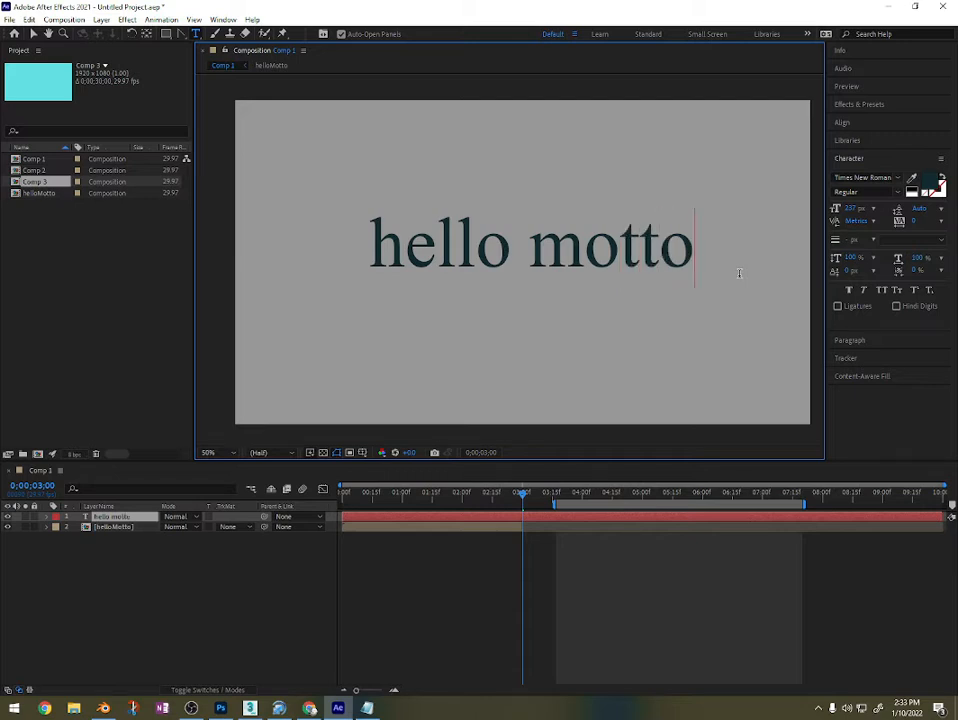
Step: Centre the hello motto layer's anchor point on its text and centre the layer in the composition
left_click(32, 33)
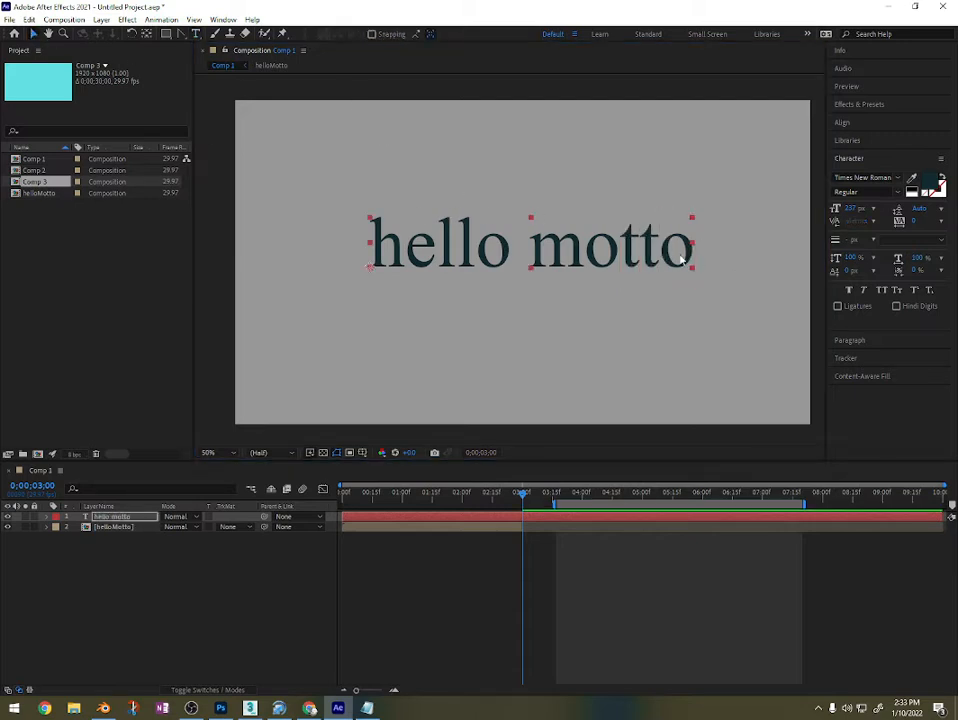
left_click_drag(681, 259, 672, 263)
left_click_drag(585, 253, 550, 267)
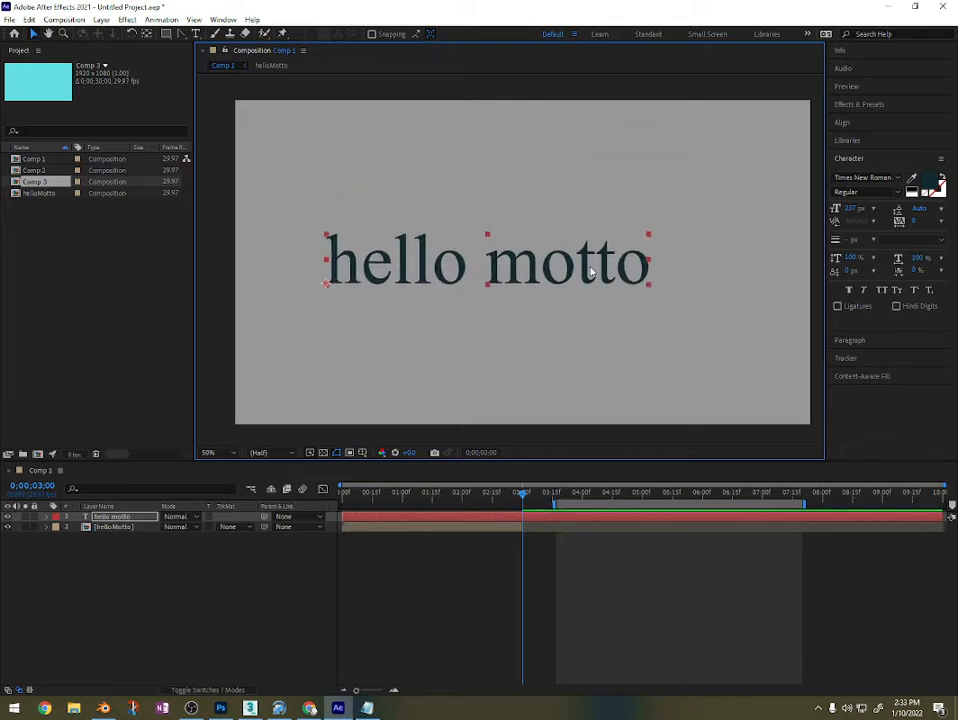
key("ctrl+alt+Home")
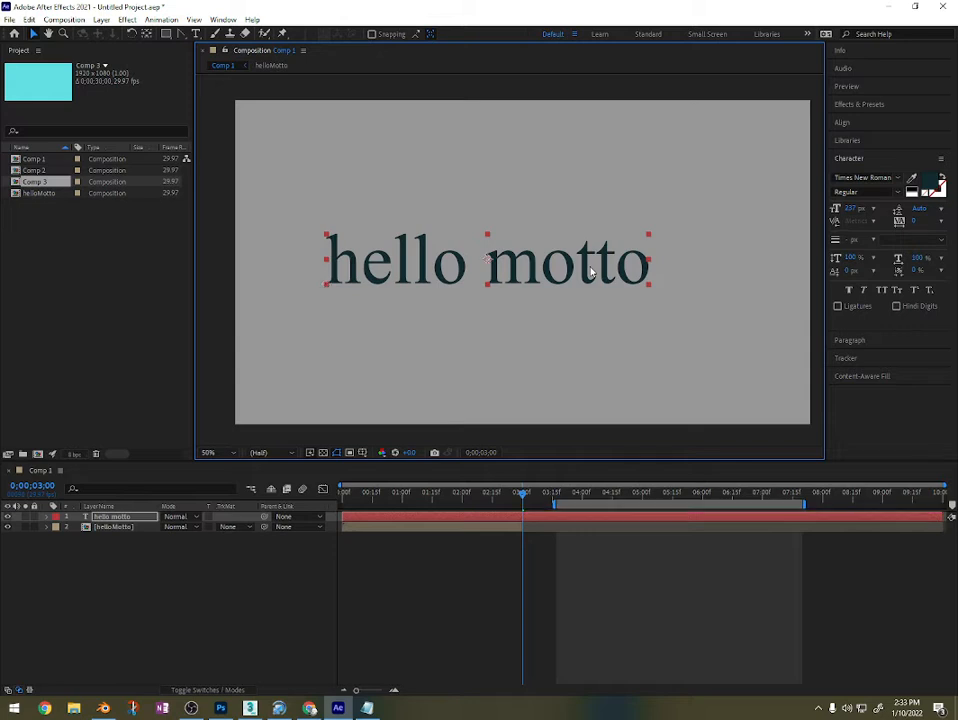
key("ctrl+Home")
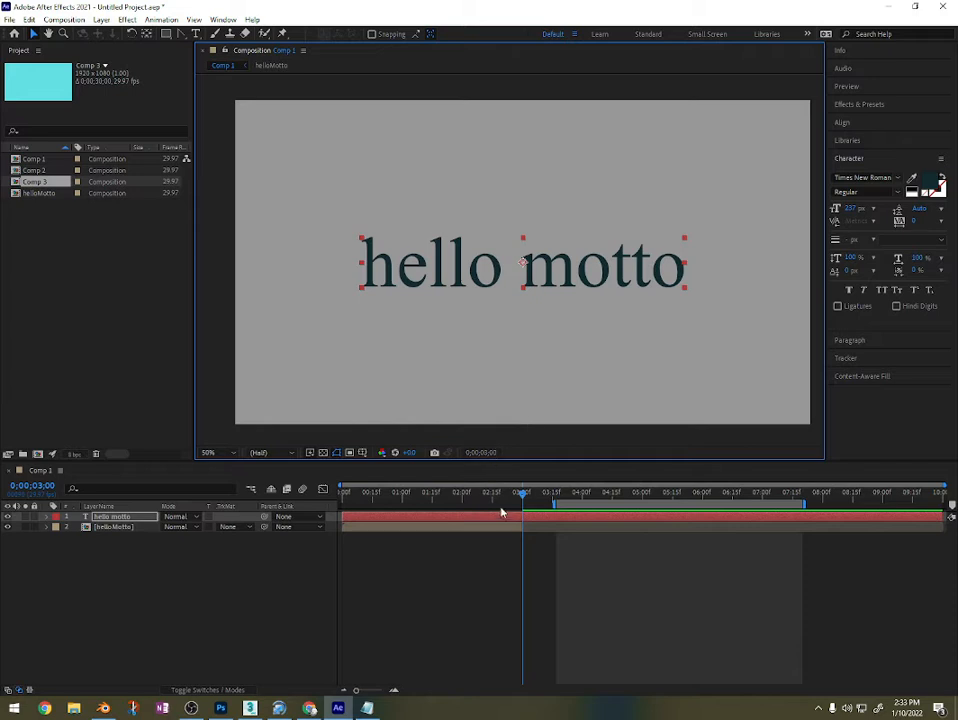
Step: Trim the hello motto layer's start to 0;00;03;00, where the helloMotto layer ends, and move the current time to 0;00;04;06
left_click_drag(343, 517, 371, 517)
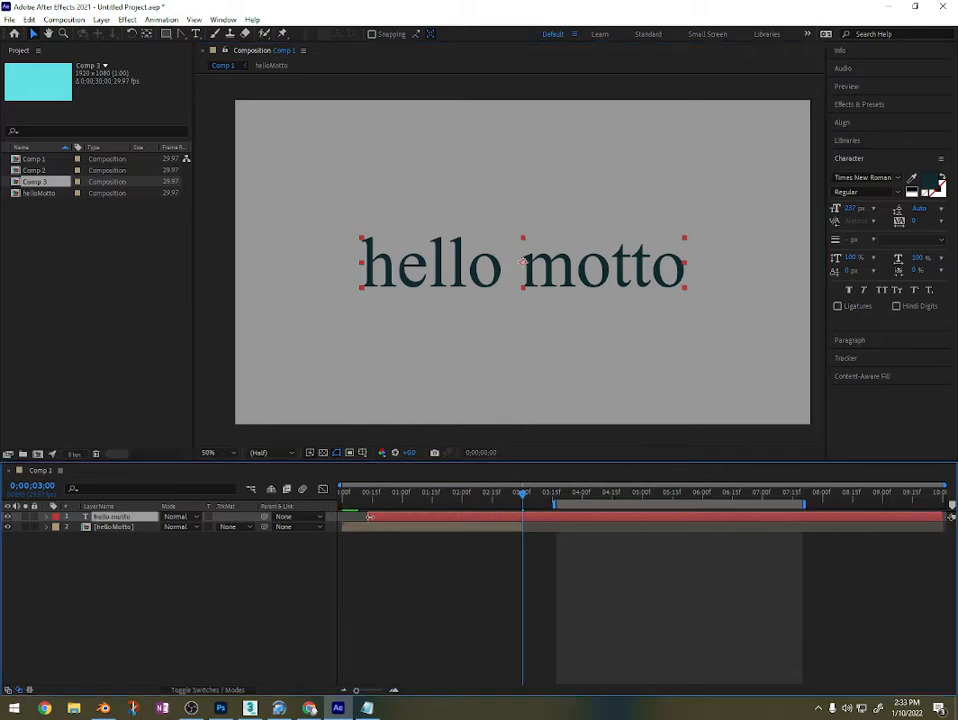
left_click_drag(514, 495, 458, 506)
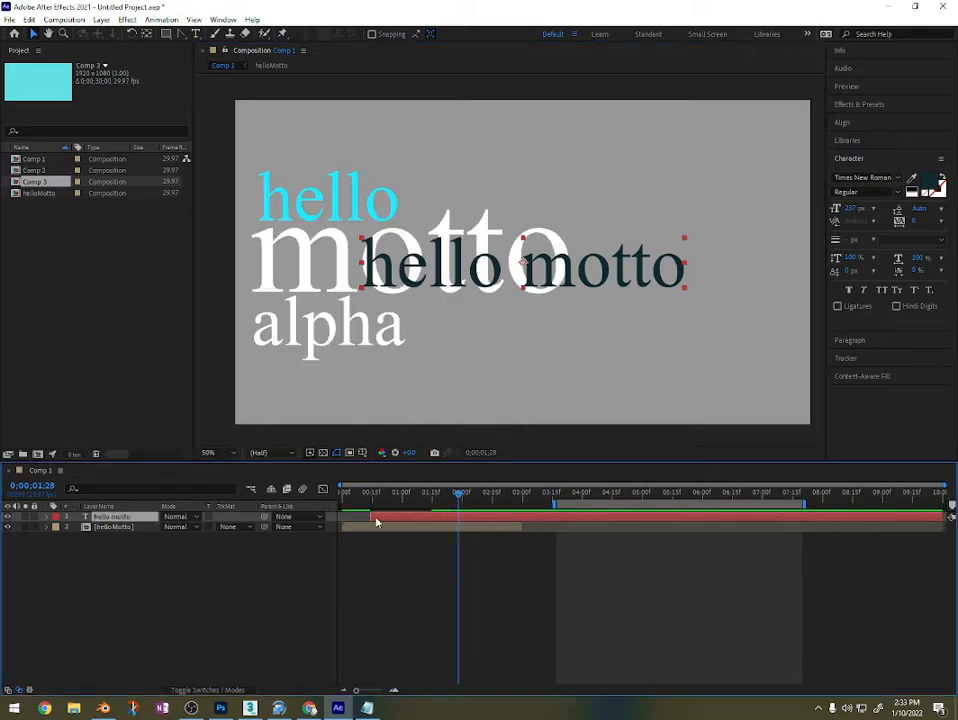
left_click_drag(369, 517, 521, 516)
left_click_drag(458, 495, 595, 500)
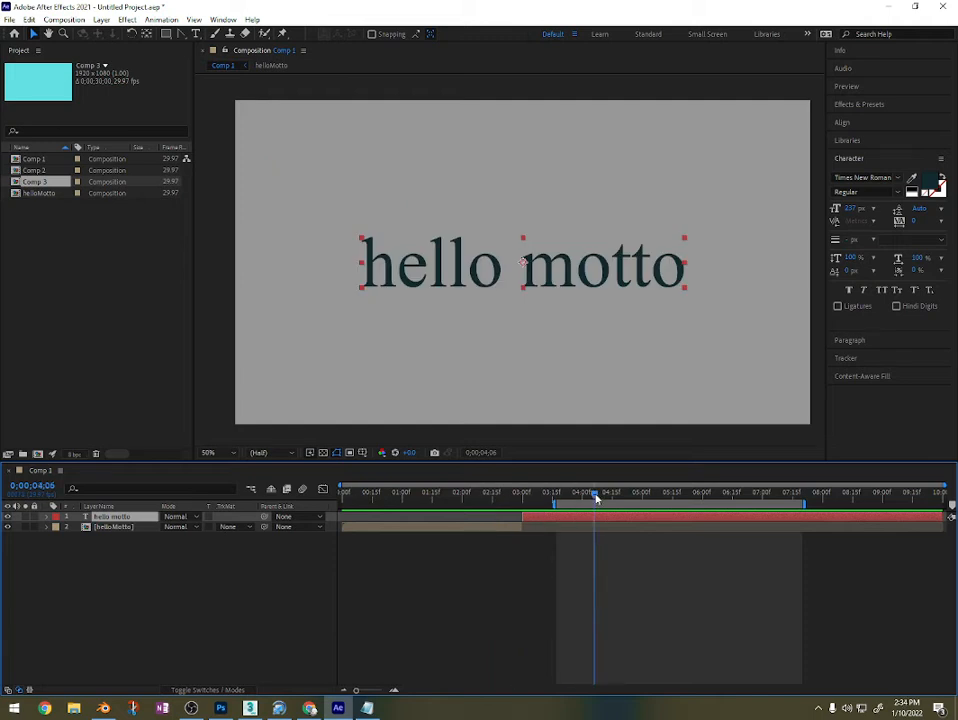
left_click(860, 160)
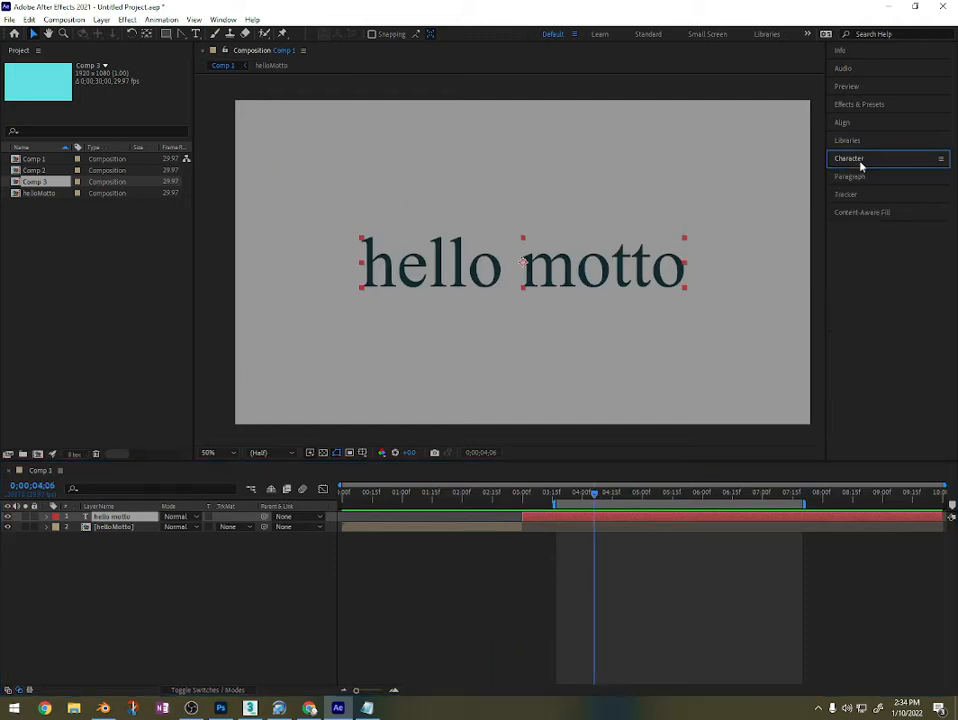
Step: Apply the Drop In By Character preset from the Animate In text animation presets to the hello motto layer at 0;00;04;06
left_click(869, 106)
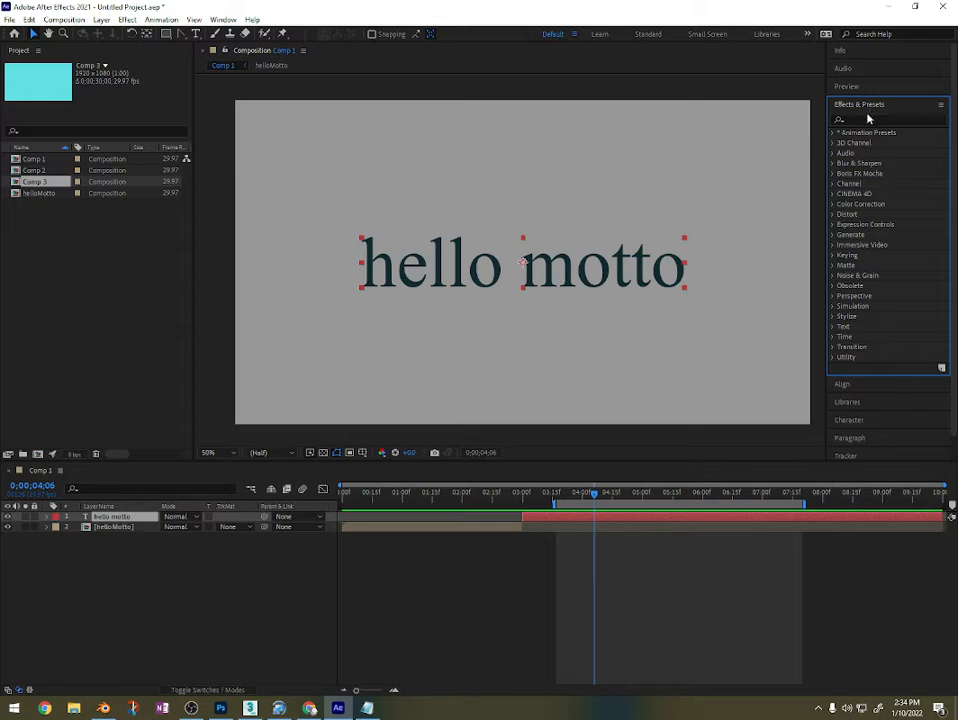
left_click(832, 329)
left_click(834, 326)
left_click(845, 133)
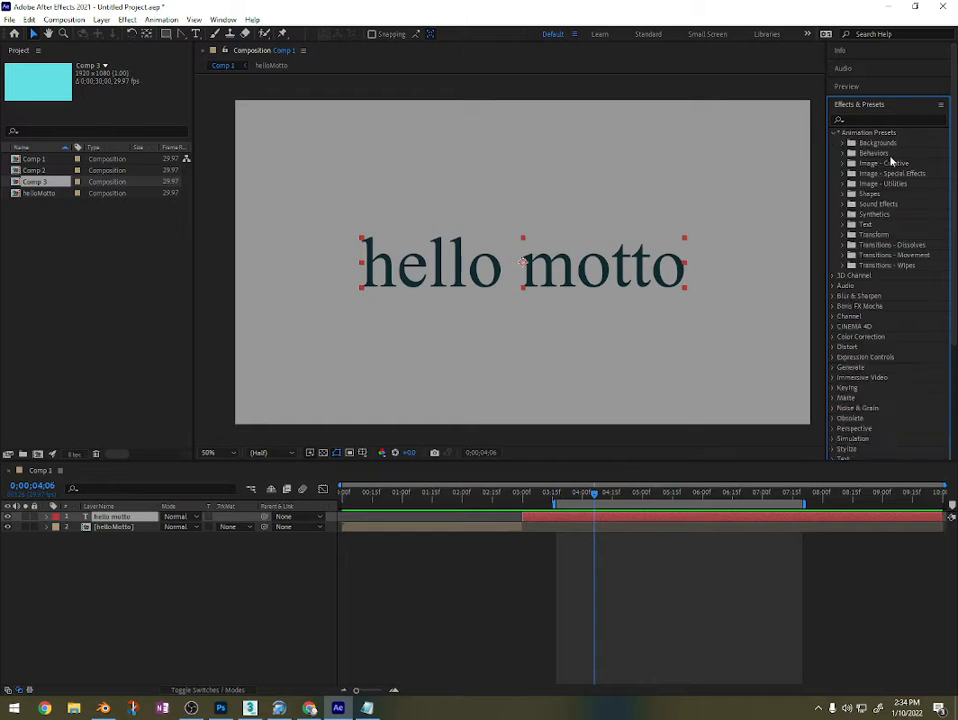
left_click(857, 220)
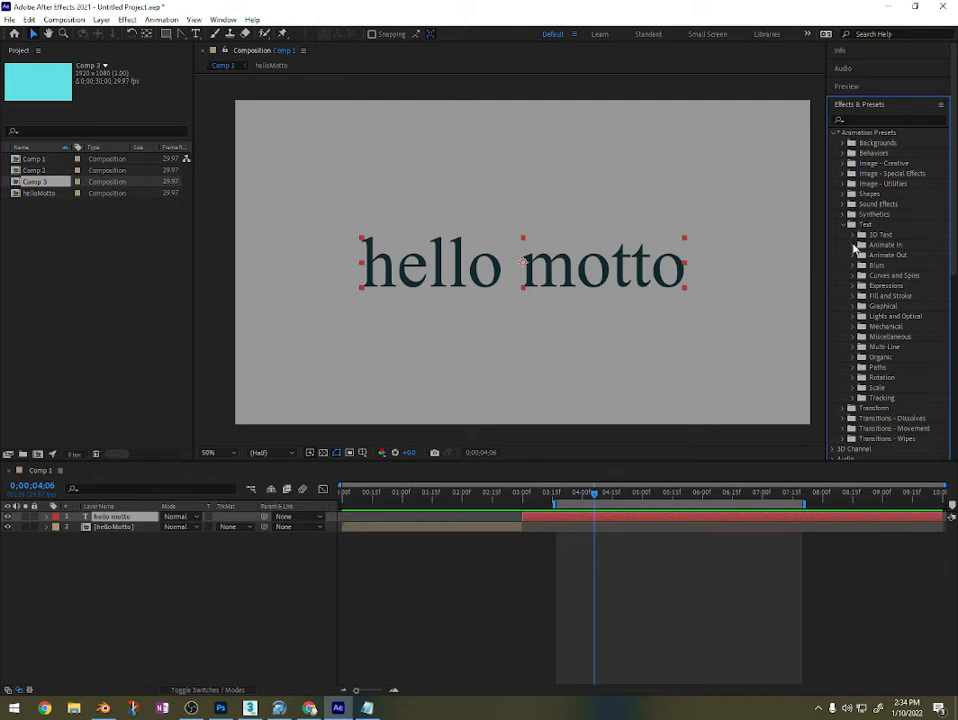
left_click(854, 245)
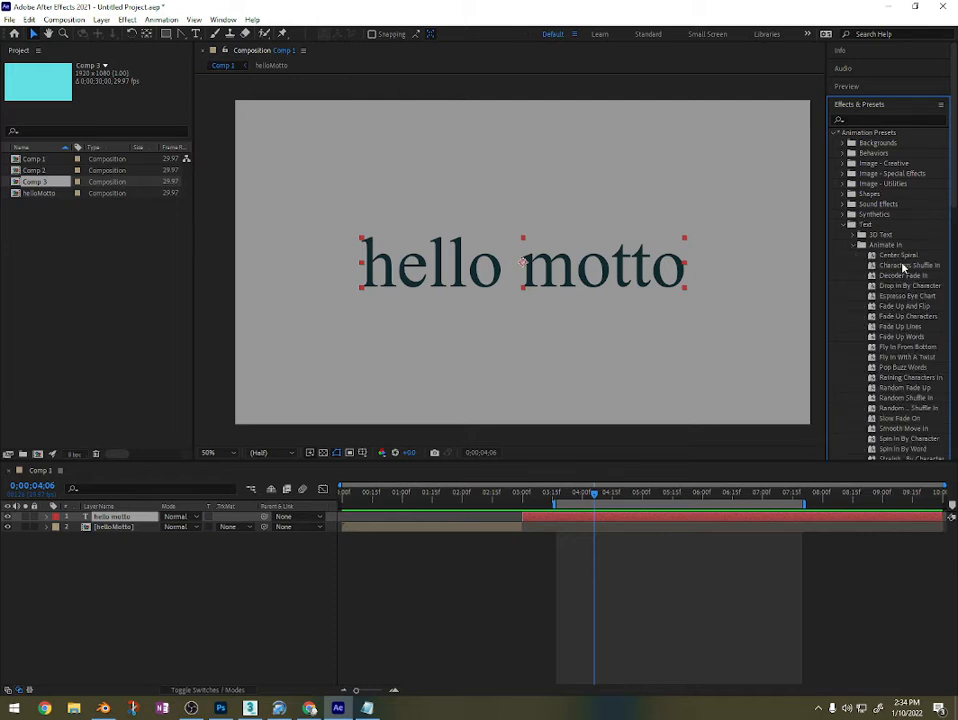
left_click_drag(905, 286, 576, 277)
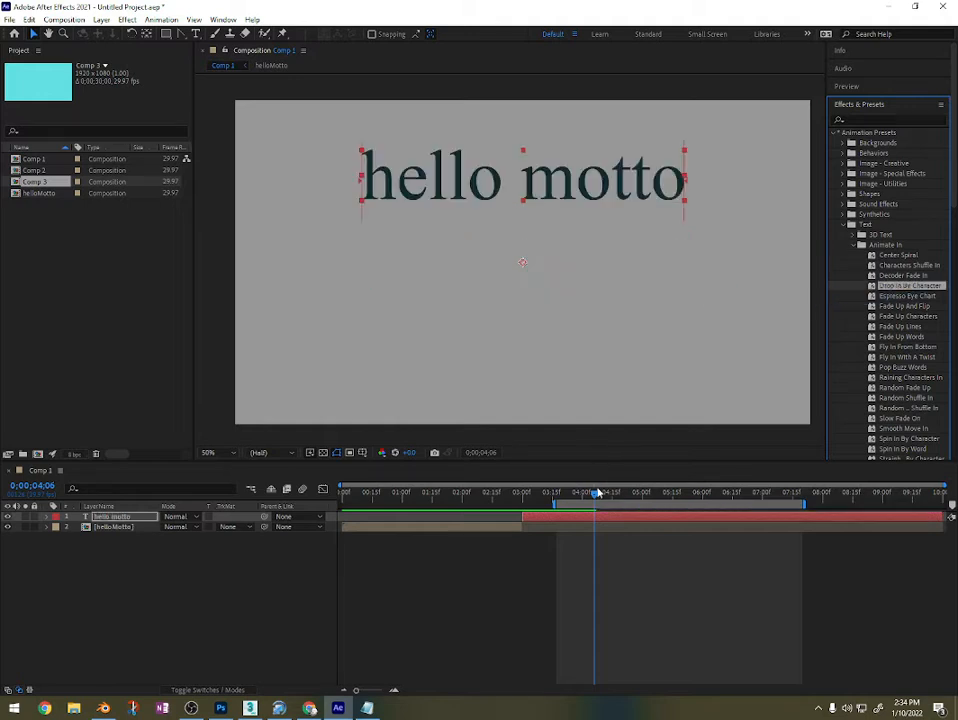
Step: At 0;00;03;27, raise the hello motto text so its characters start above the frame, and scrub the animation to 0;00;06;24
left_click_drag(594, 493, 576, 544)
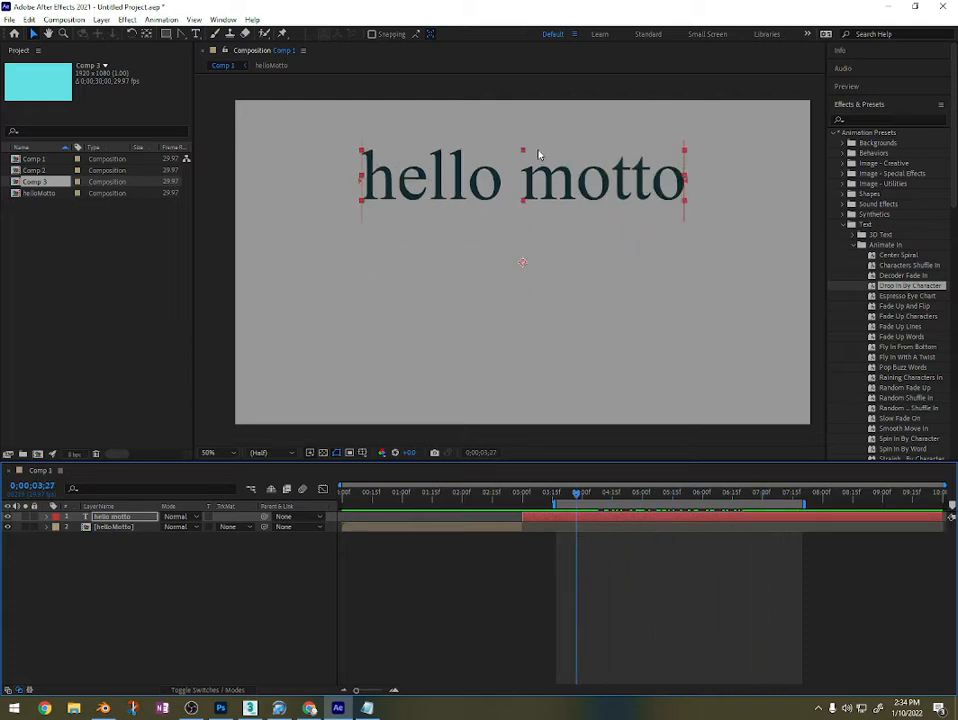
left_click(557, 181)
left_click_drag(557, 181, 552, 77)
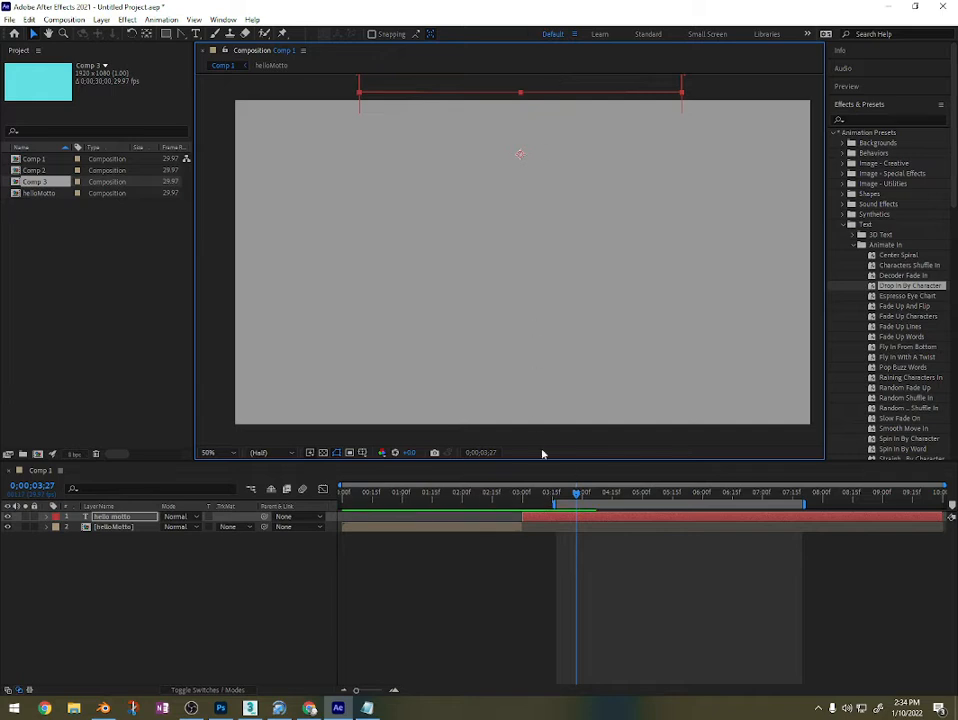
left_click_drag(577, 497, 752, 506)
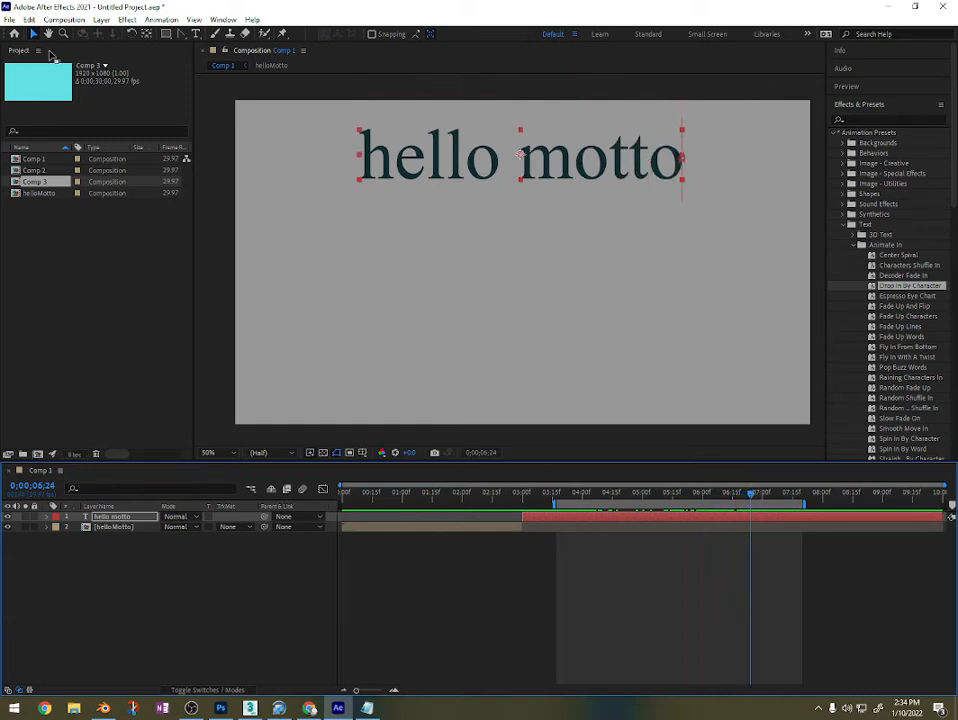
Step: Open the effect controls of the hello motto layer and check them for settings of the applied preset
left_click(163, 20)
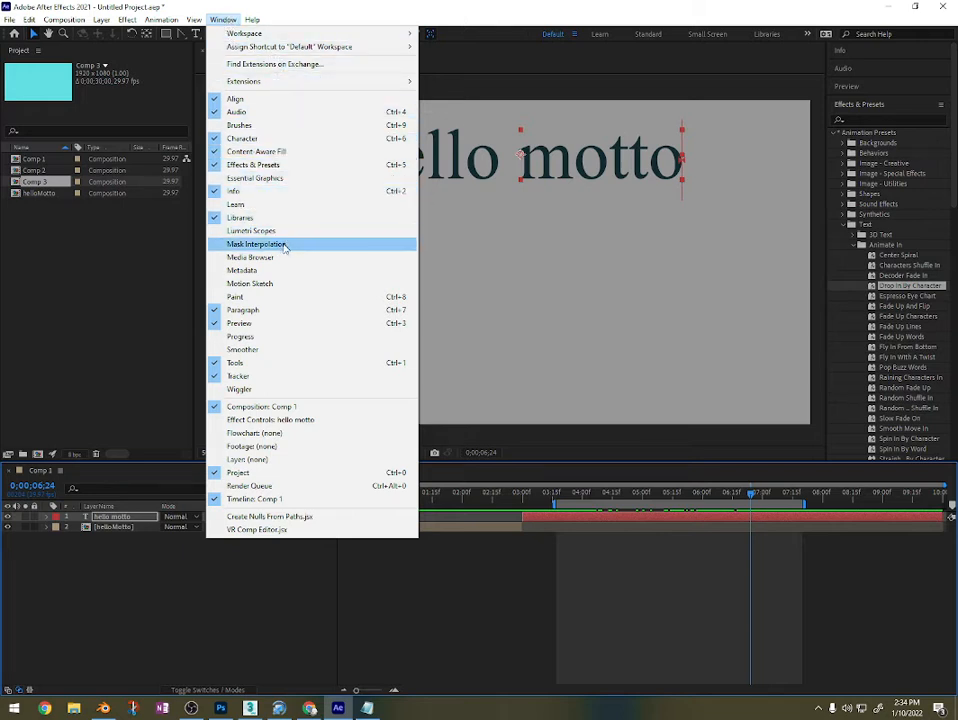
left_click(295, 420)
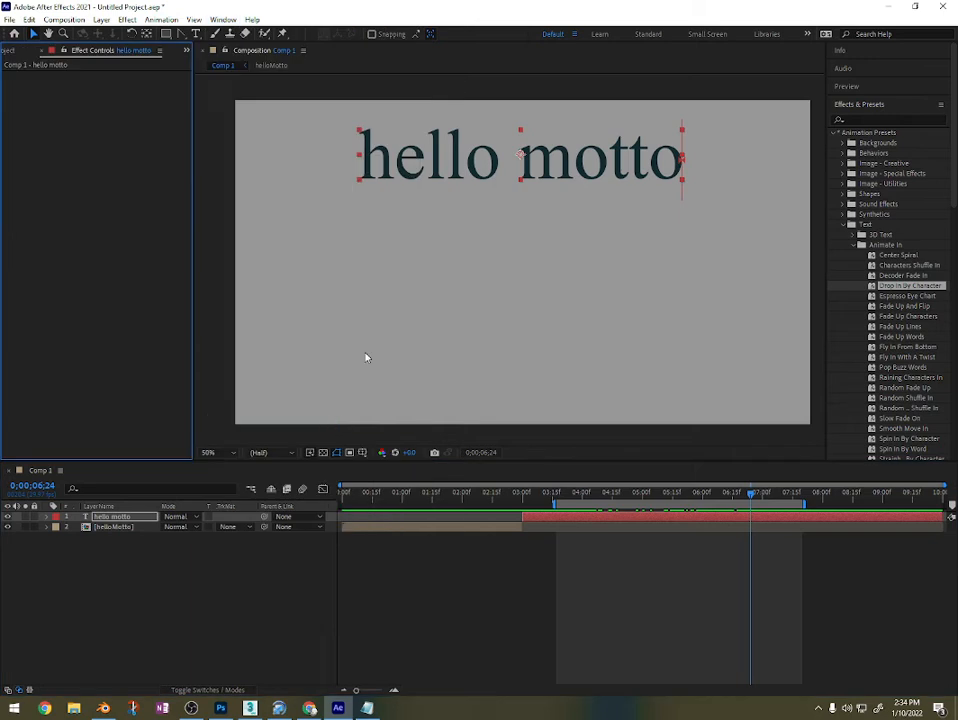
left_click(12, 51)
left_click(78, 50)
left_click(18, 50)
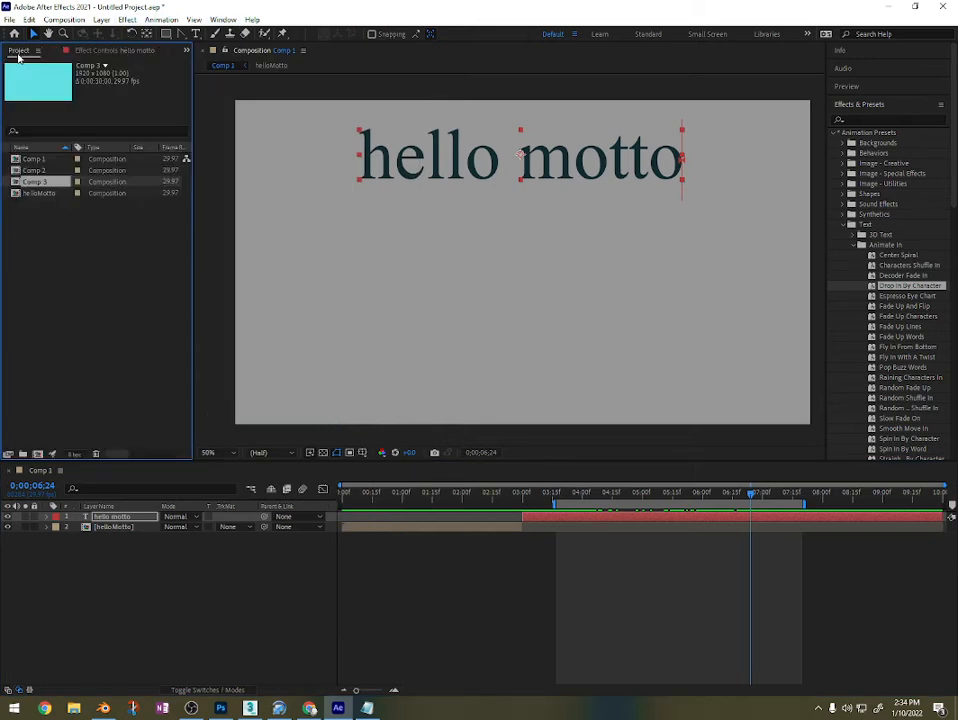
left_click(100, 51)
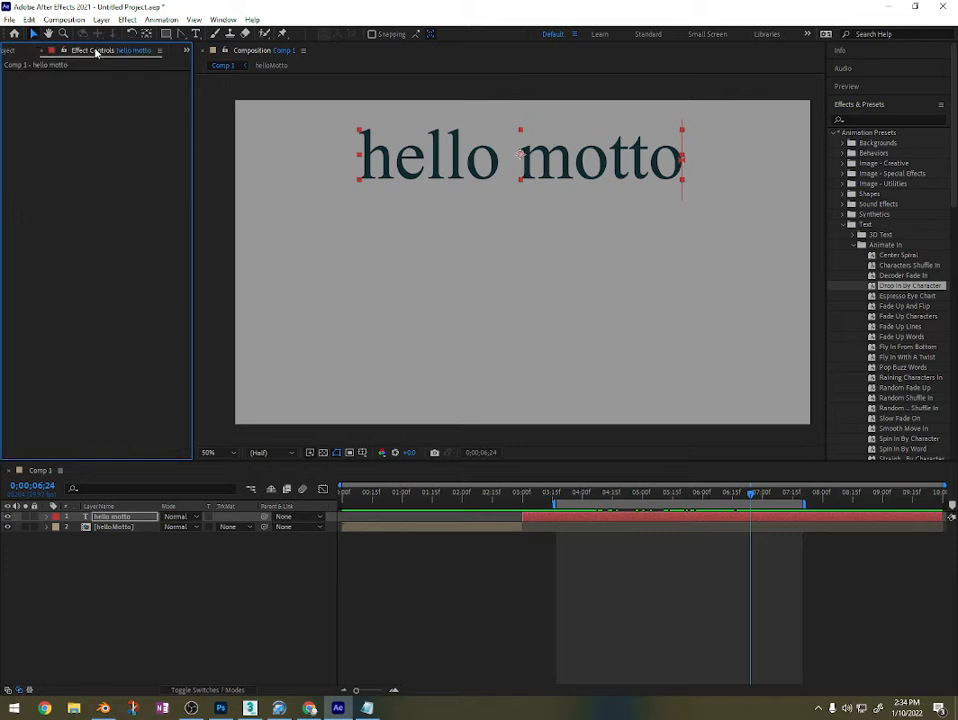
left_click(219, 19)
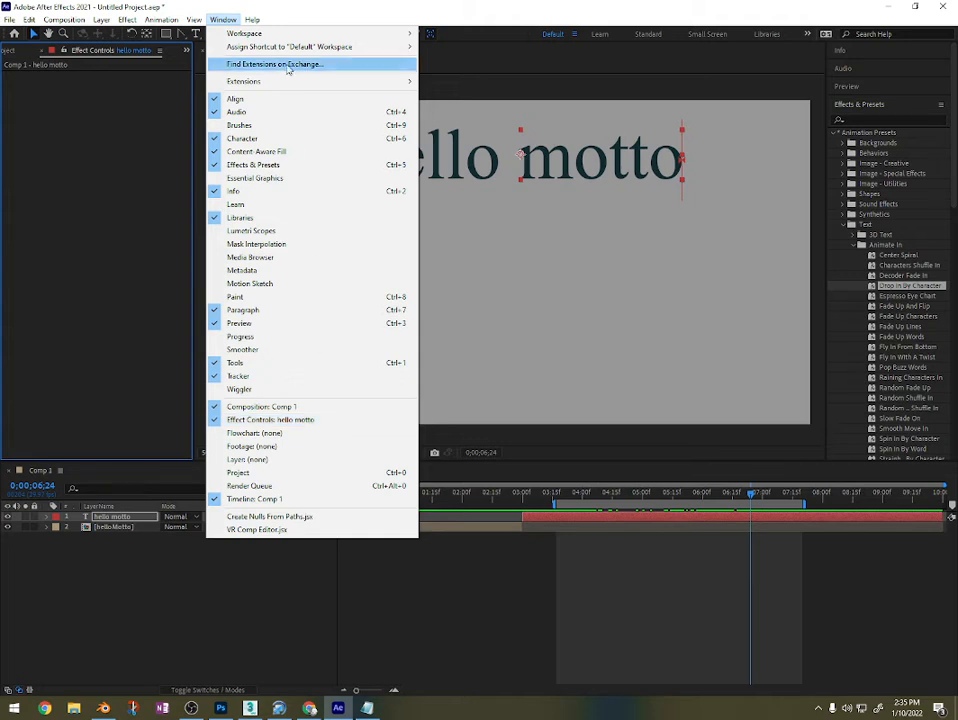
left_click(51, 113)
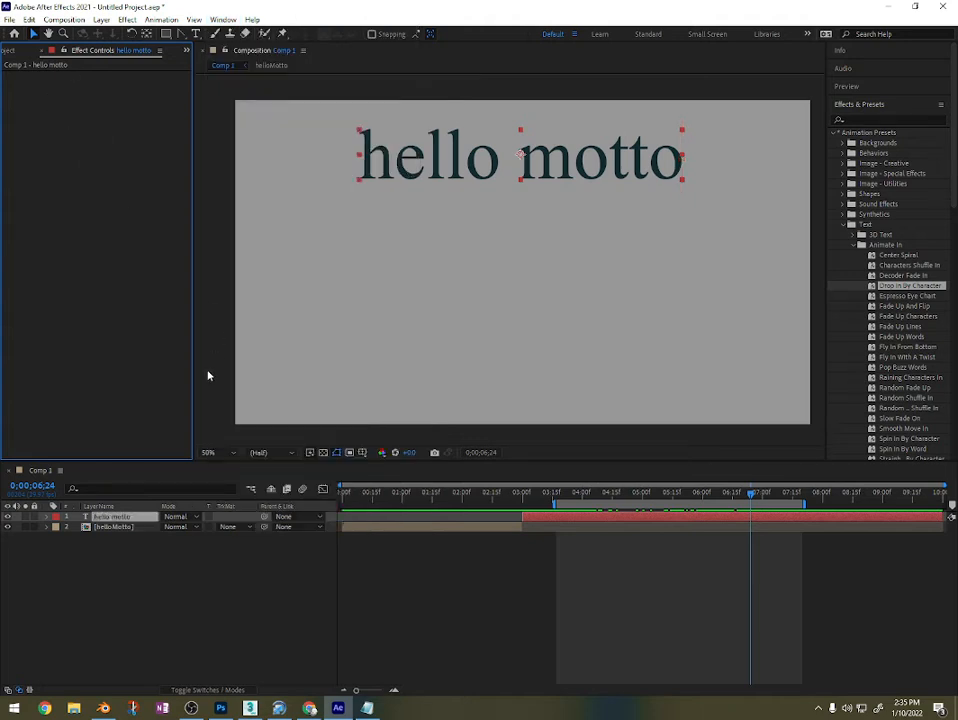
Step: Expand the hello motto layer's text properties to reveal the Range Selector 1 settings and keyframes of Animator 1
left_click(141, 517)
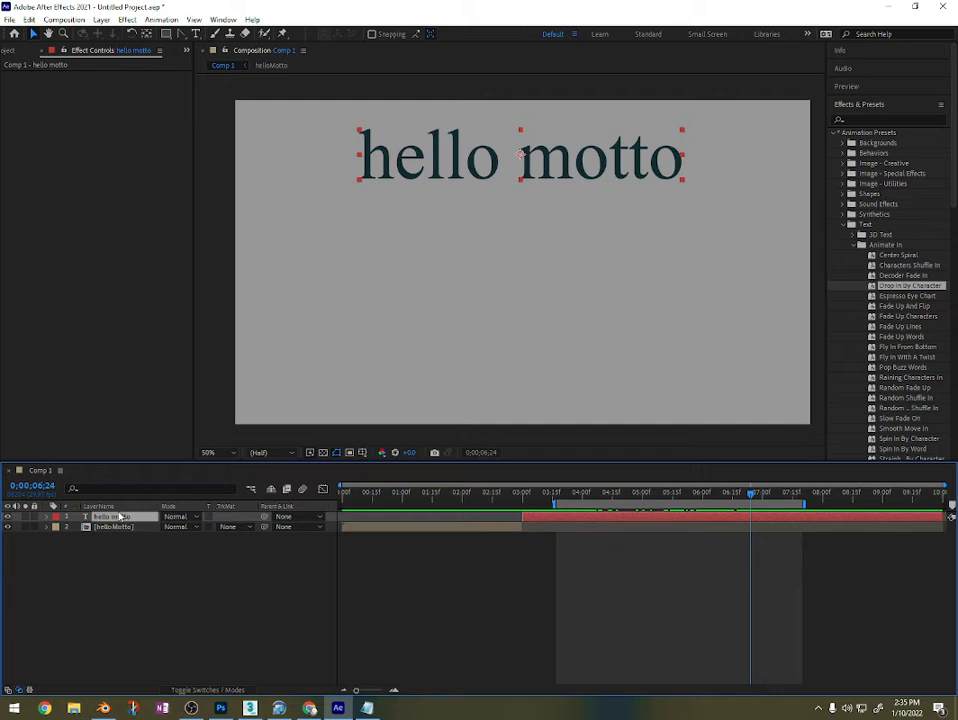
left_click(46, 516)
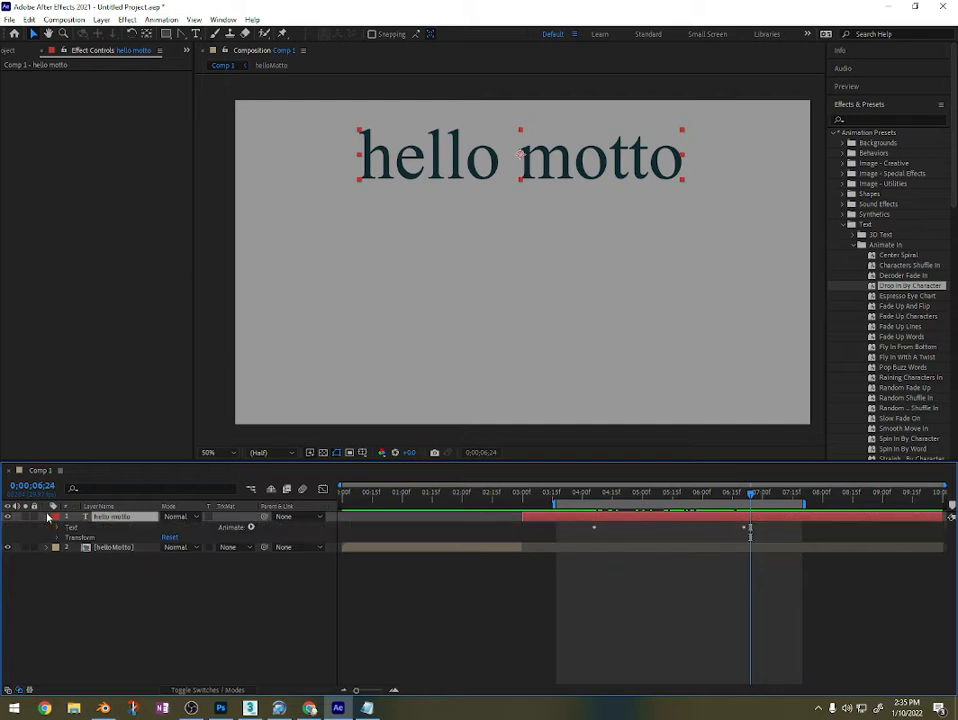
left_click(58, 539)
left_click(58, 539)
left_click(58, 528)
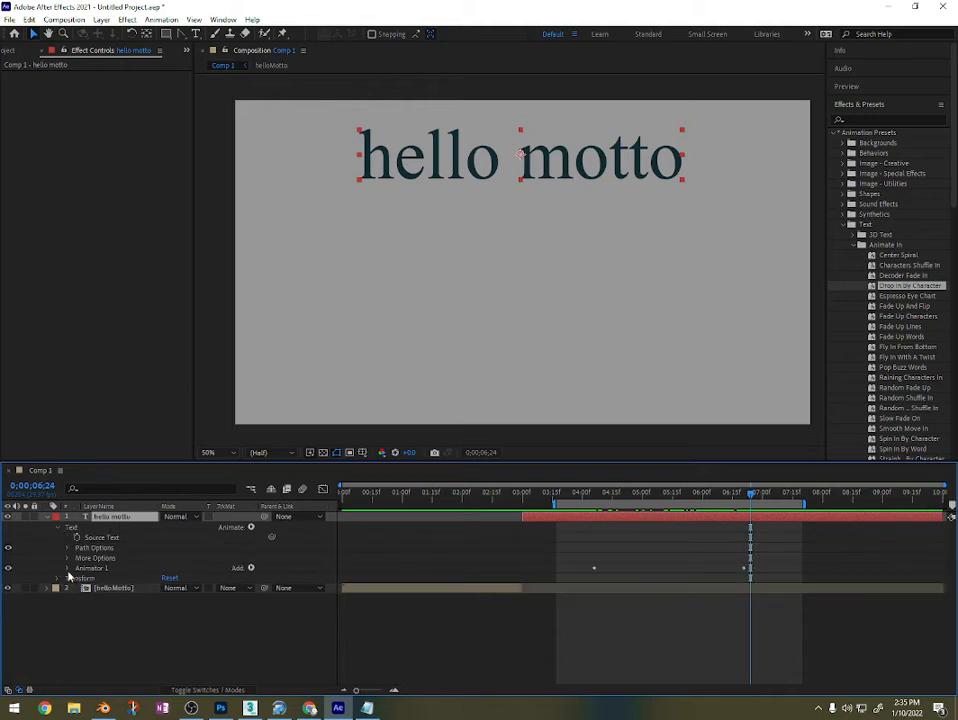
left_click(67, 558)
left_click(67, 558)
left_click(67, 568)
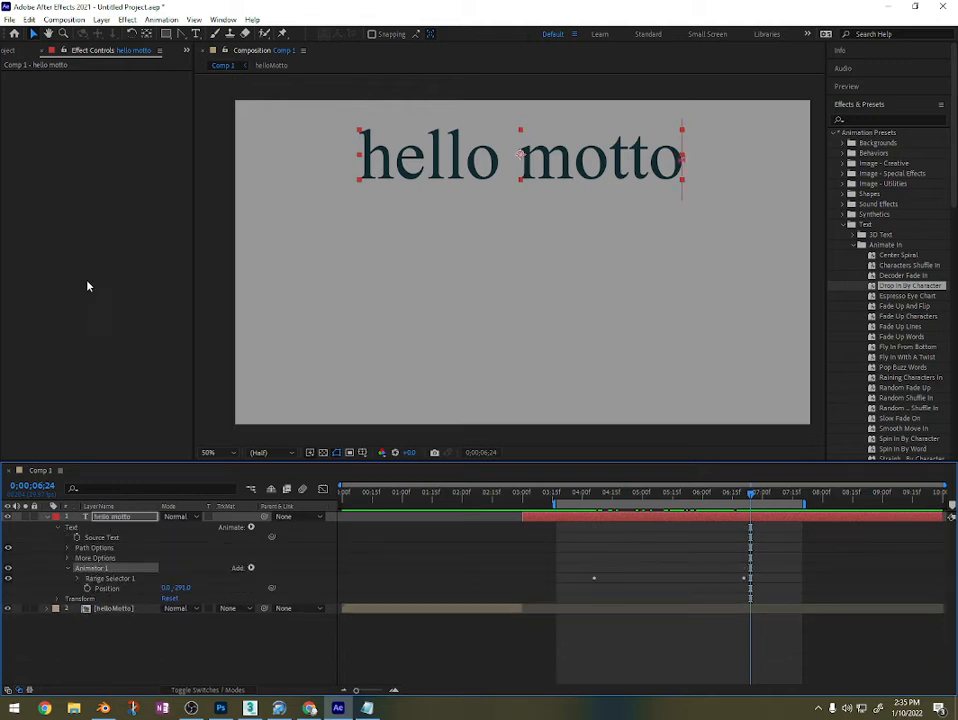
left_click(97, 240)
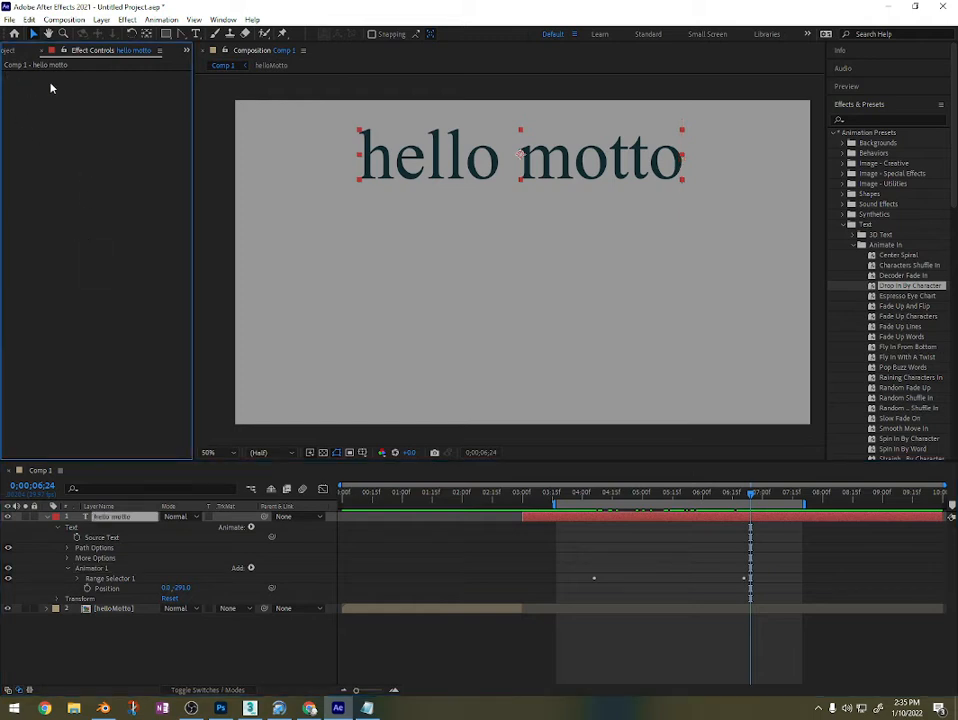
left_click(89, 569)
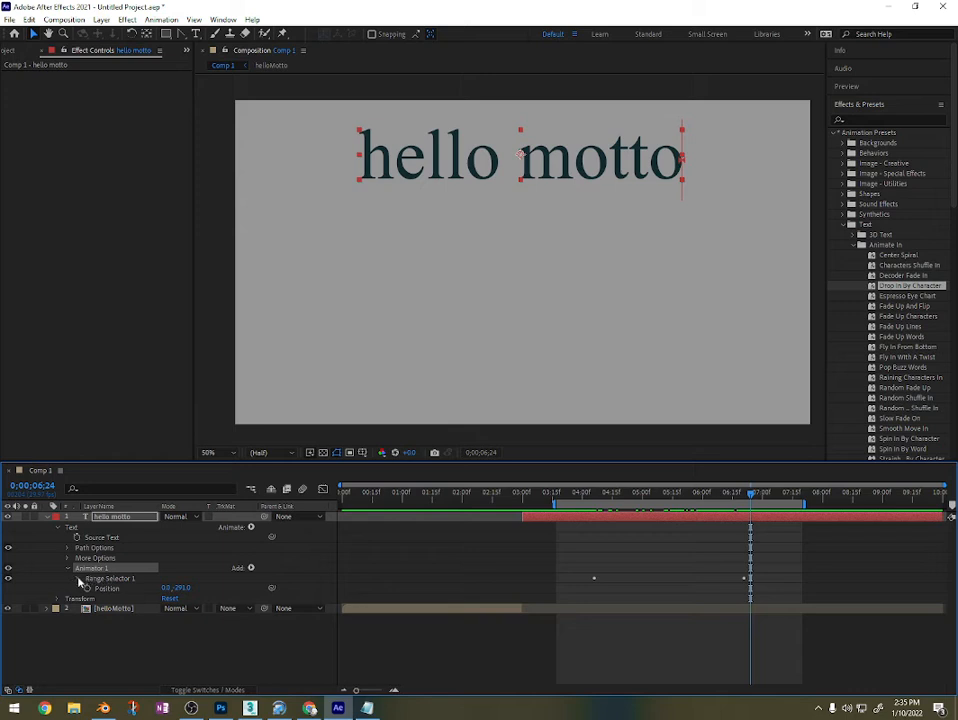
left_click(78, 578)
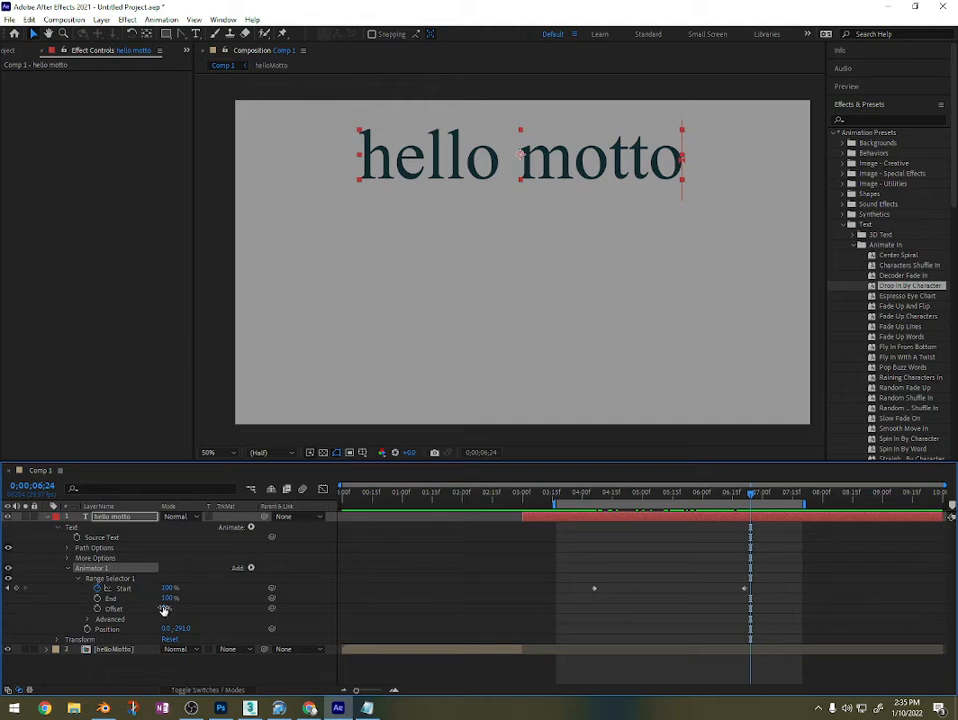
Step: Try a Range Selector 1 offset of -39% and an Animator 1 position of 0.0, -125.0, undoing both changes
mouse_move(164, 610)
left_mouse_down()
mouse_move(88, 612)
mouse_move(149, 611)
left_mouse_up()
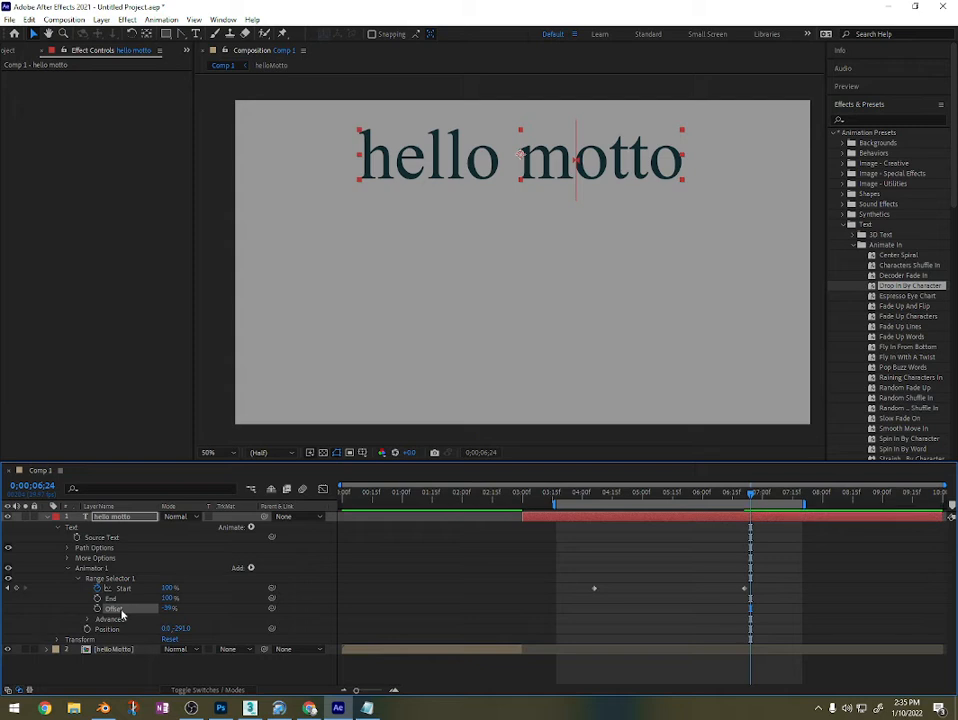
key("ctrl+z")
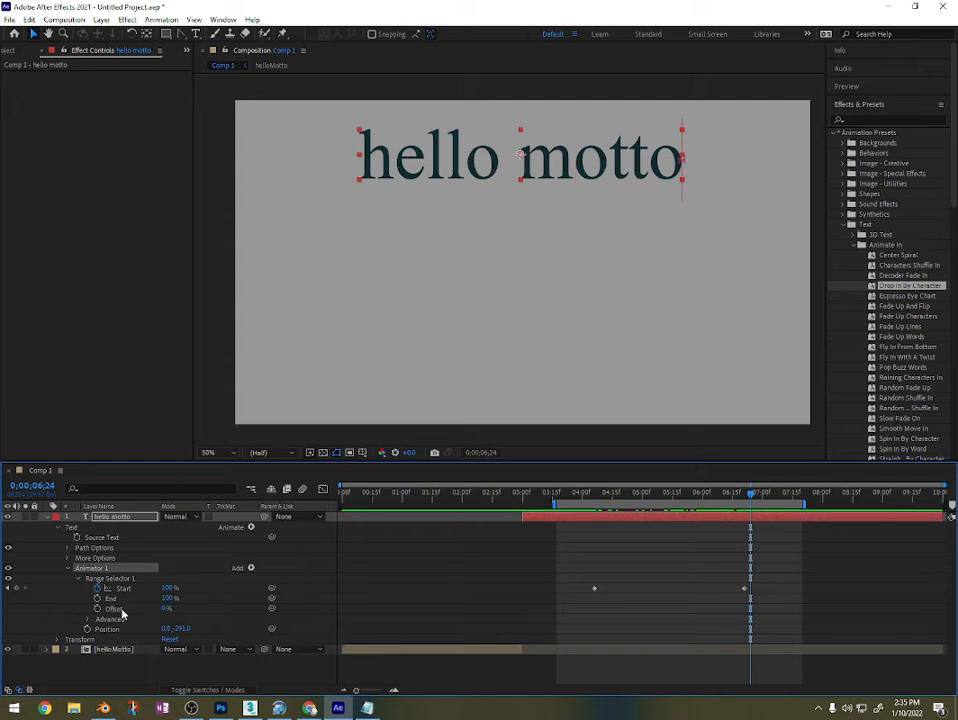
left_click(172, 630)
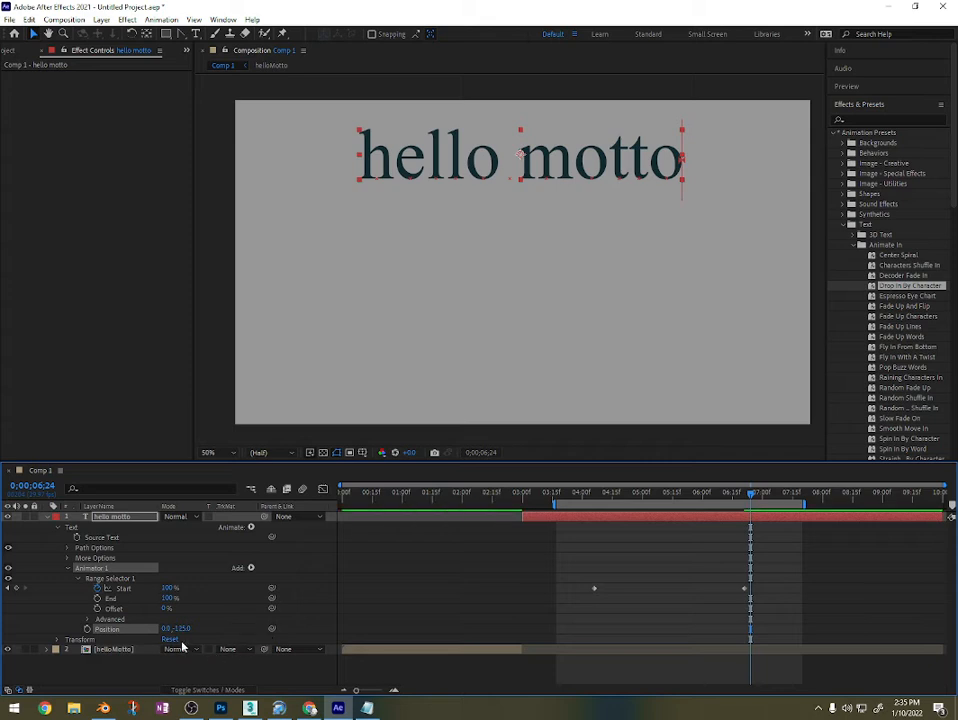
left_click_drag(167, 629, 92, 630)
key("ctrl+z")
key("ctrl+z")
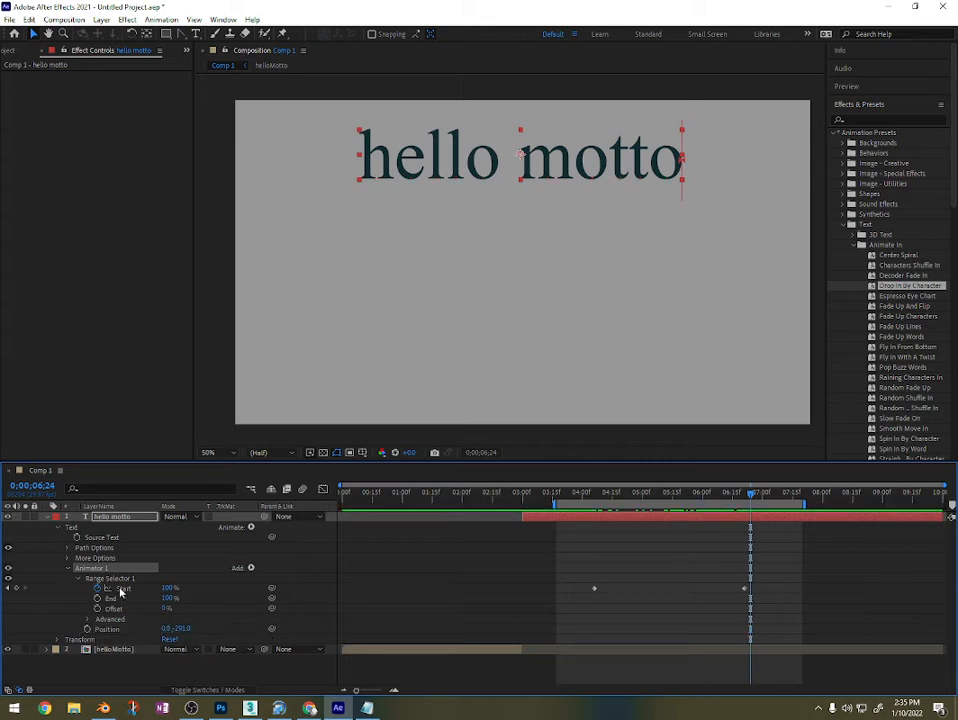
Step: Move the Range Selector 1 Start keyframes to about 0;00;03;11 and 0;00;04;02, scrub the result to 0;00;04;20 and collapse the layer
left_click(66, 559)
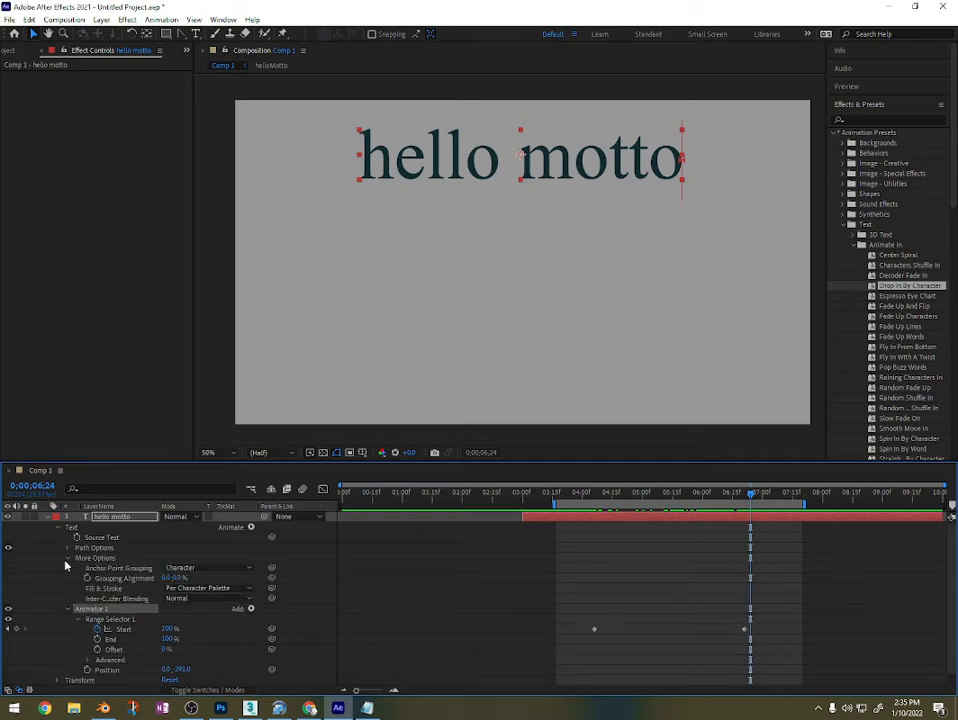
left_click(66, 562)
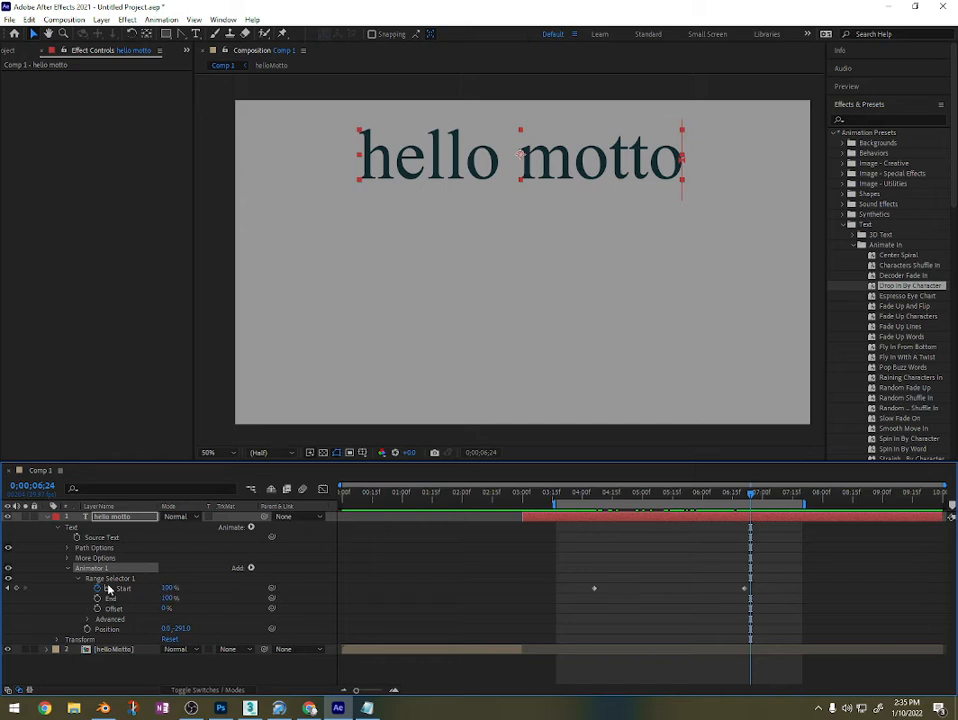
left_click(595, 588)
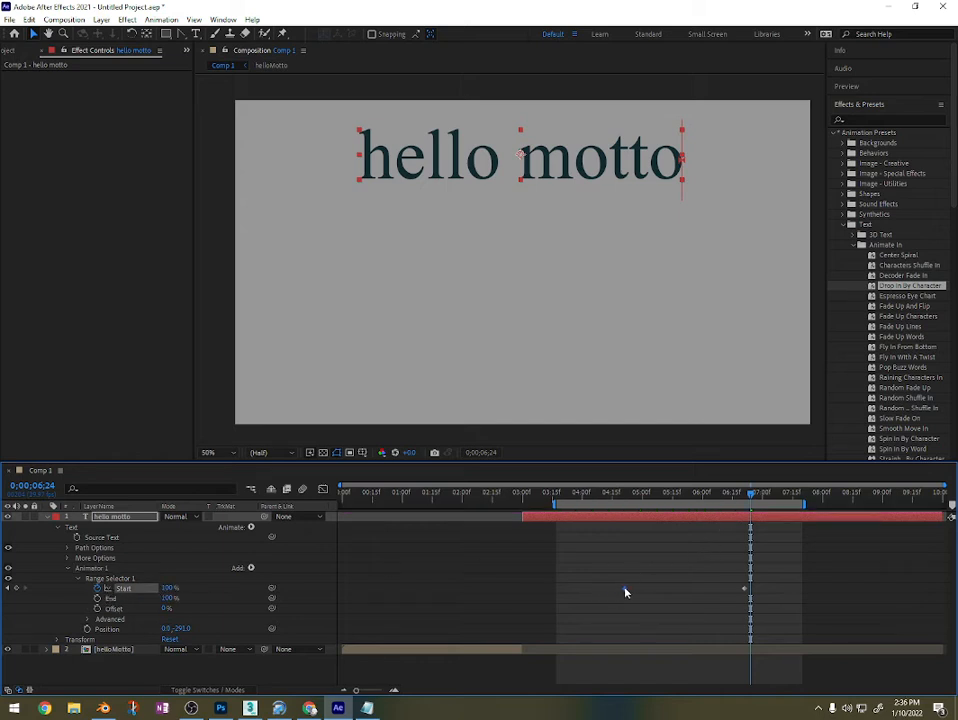
left_click_drag(585, 598, 544, 598)
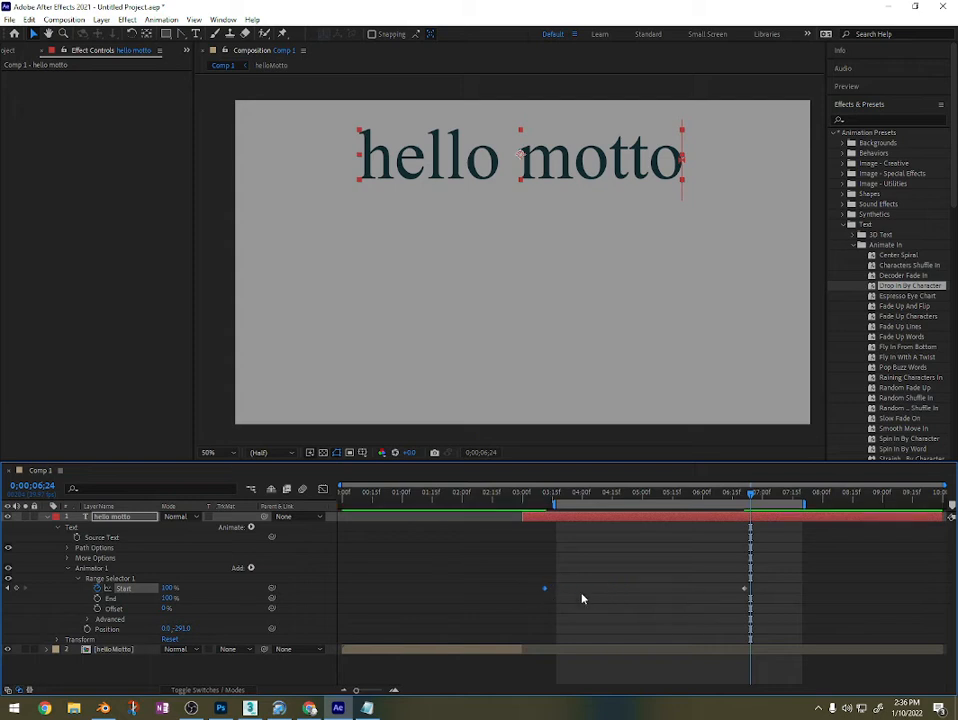
left_click_drag(741, 592, 590, 594)
mouse_move(542, 500)
left_mouse_down()
mouse_move(524, 495)
mouse_move(535, 495)
left_mouse_up()
left_click_drag(602, 571, 538, 596)
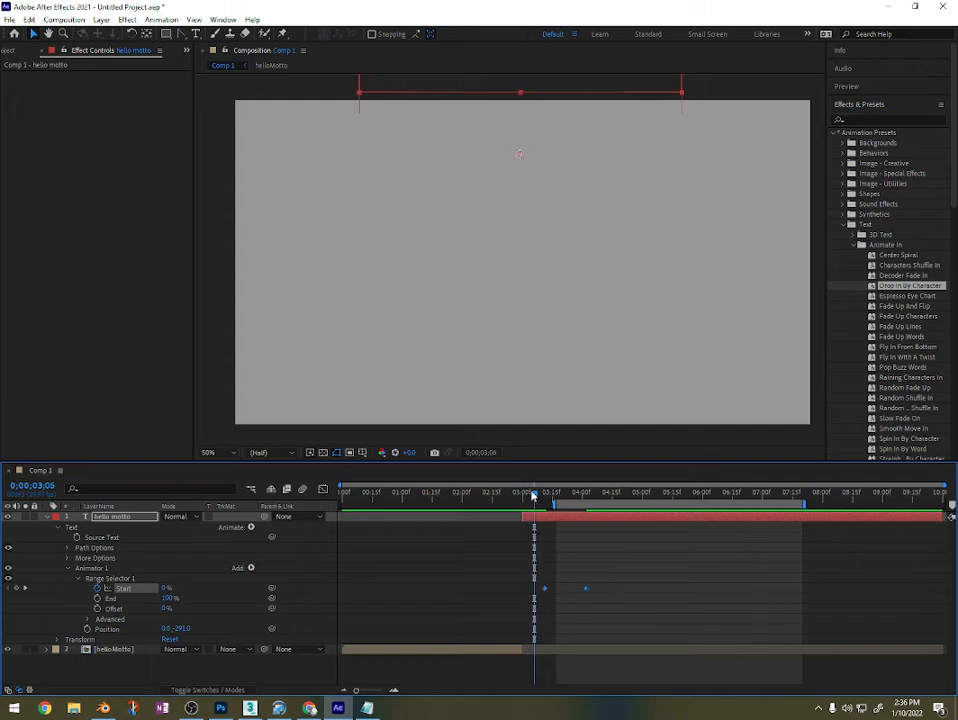
left_click_drag(535, 495, 622, 532)
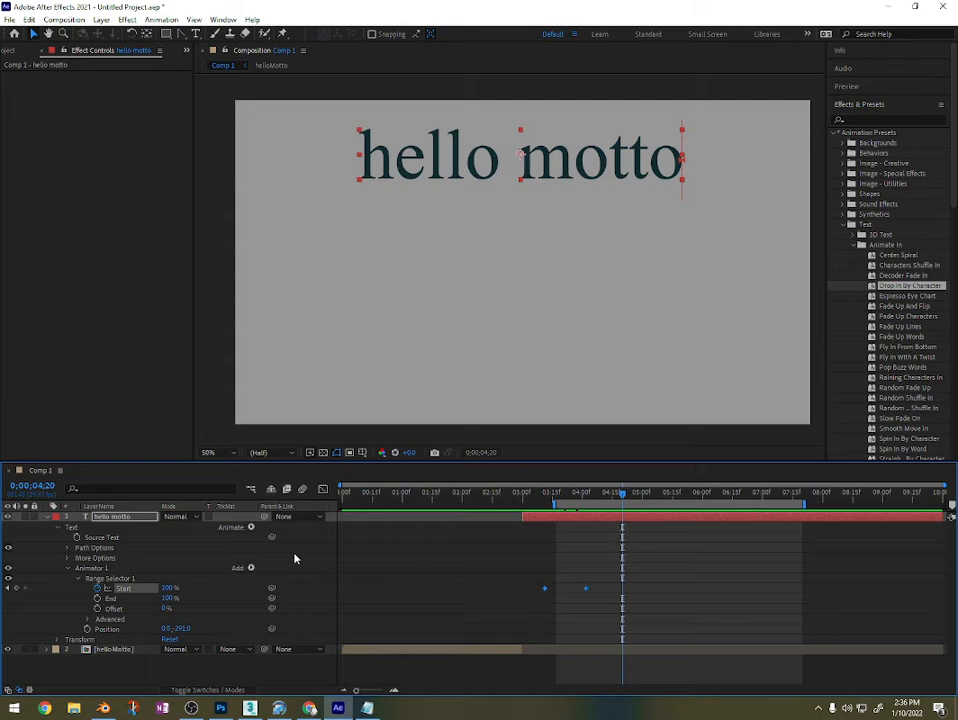
left_click(148, 524)
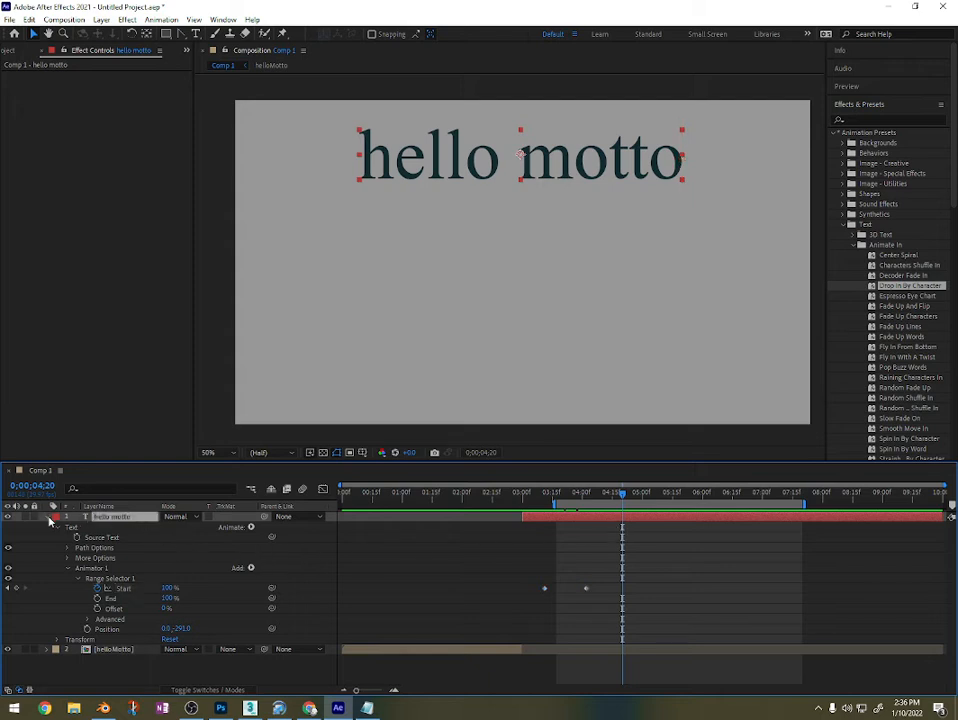
left_click(57, 516)
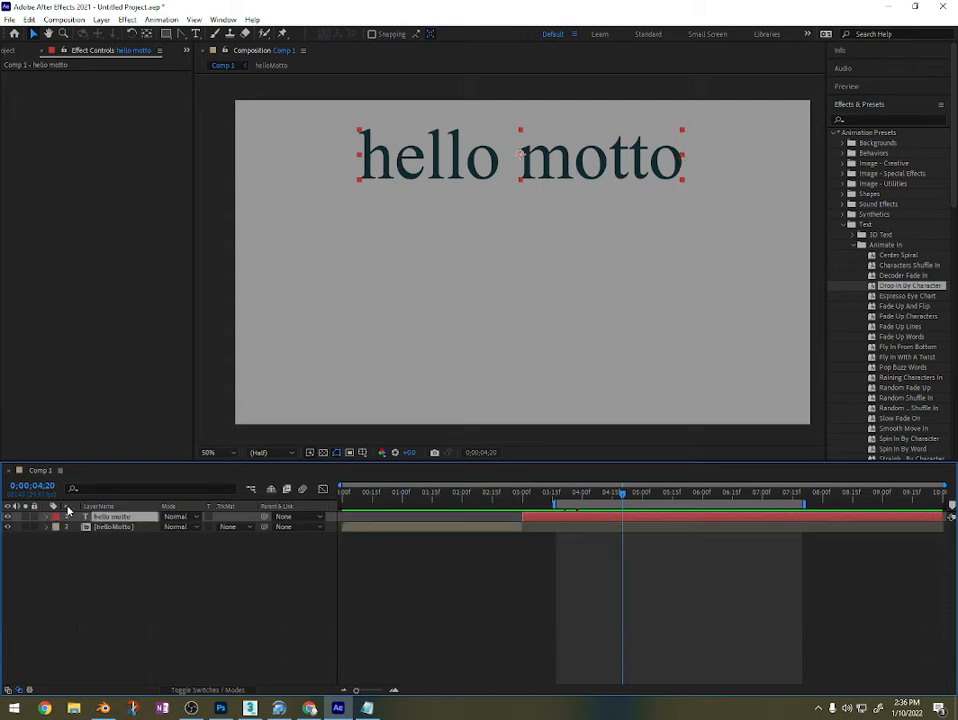
Step: Add a second text layer reading "hello motto" and nudge it slightly lower beneath the first line
left_click(117, 567)
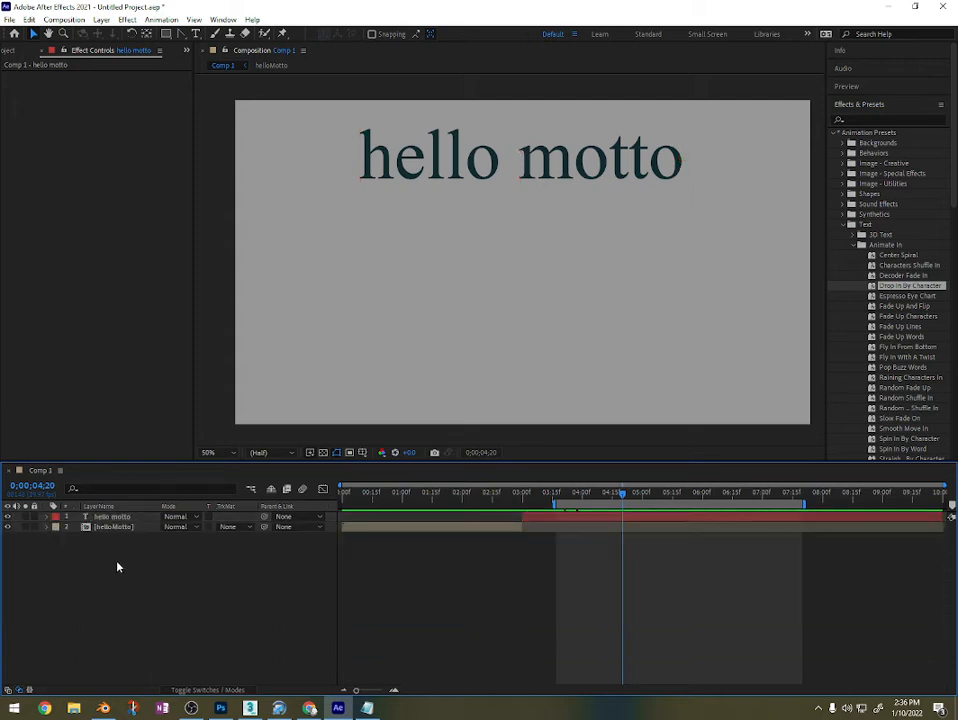
left_click(196, 33)
left_click(421, 239)
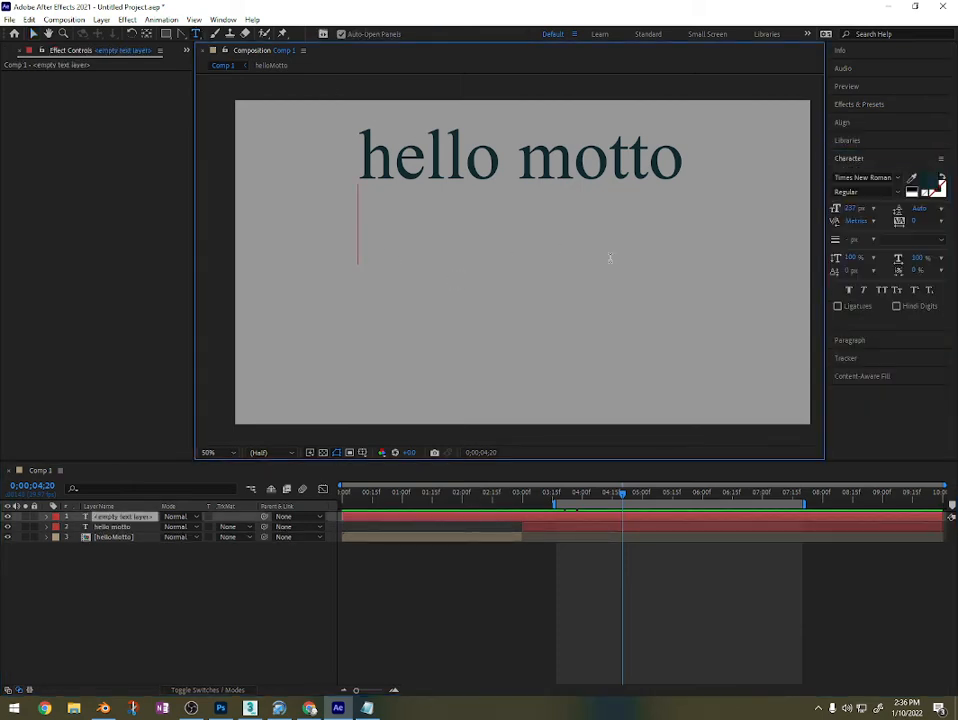
type("hello motto")
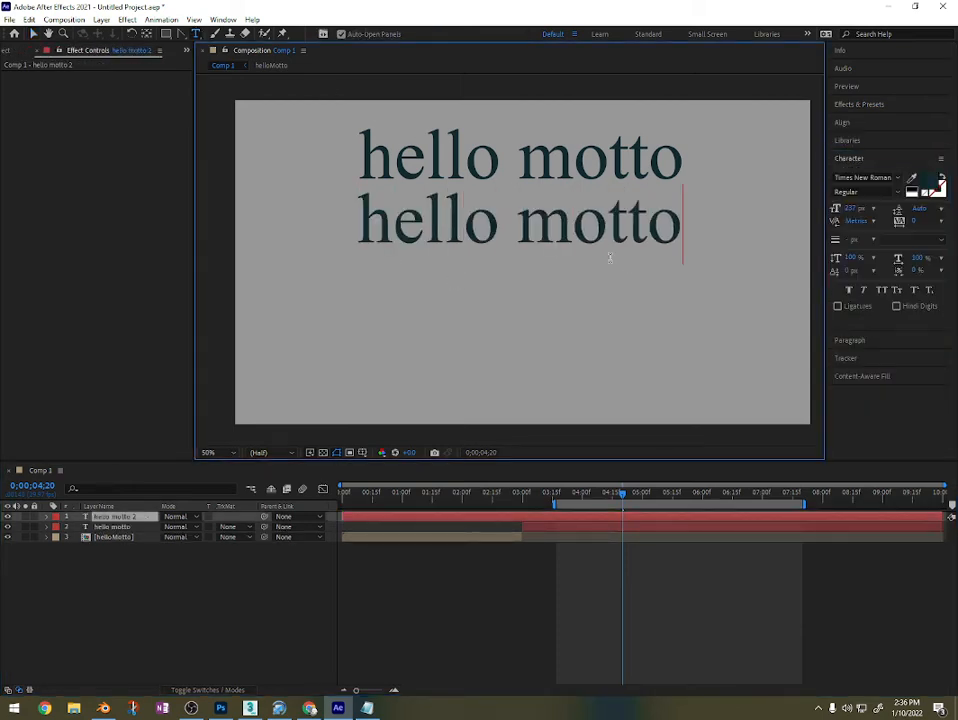
left_click(191, 708)
left_click(610, 7)
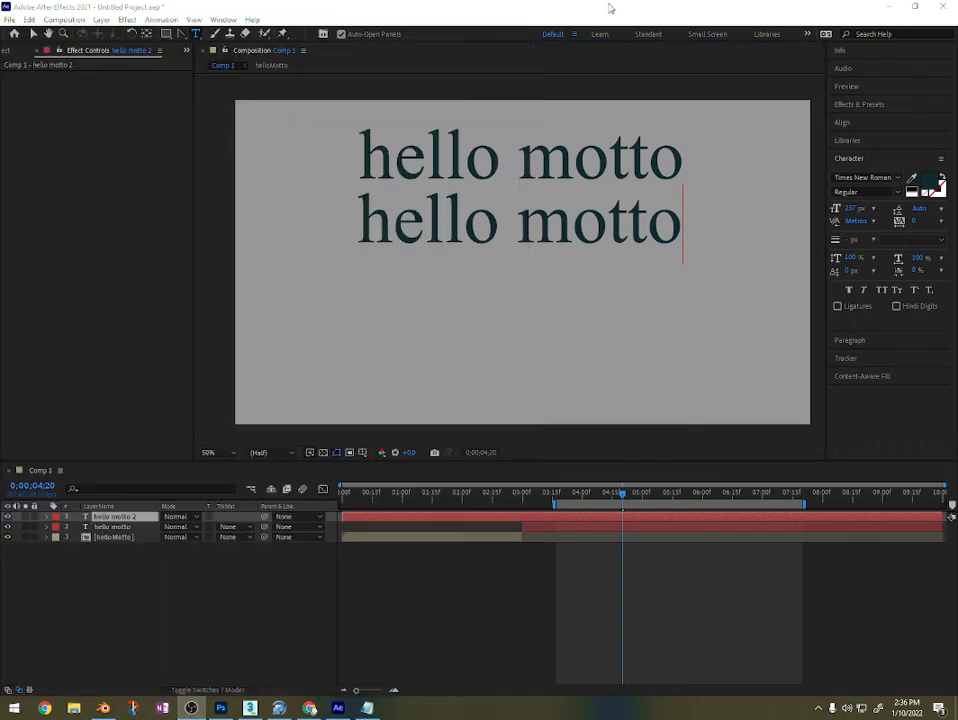
left_click(33, 33)
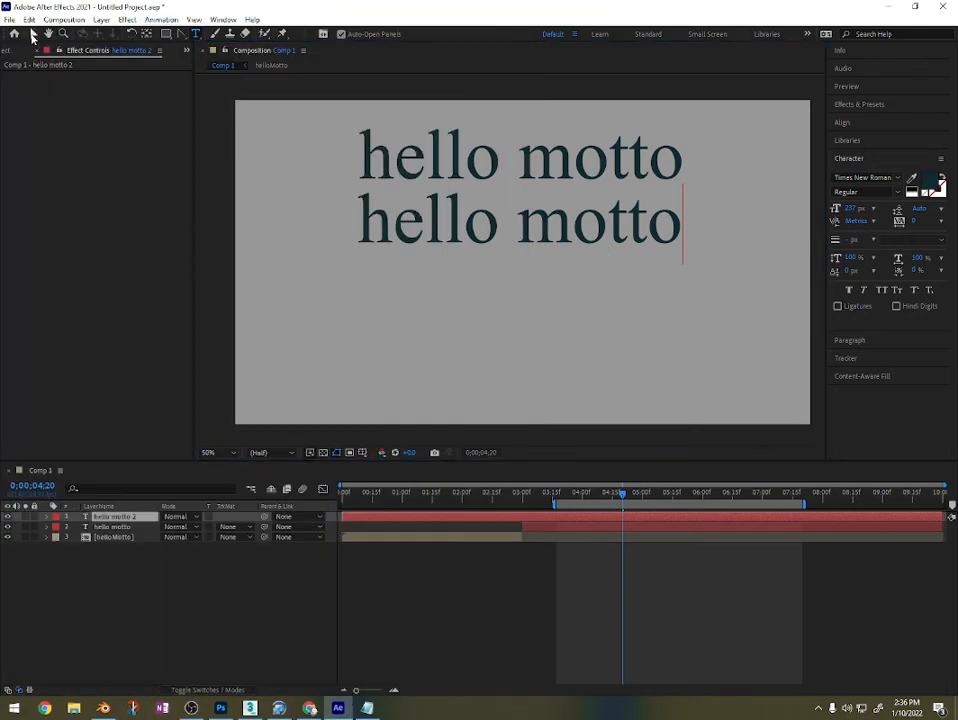
mouse_move(521, 217)
left_mouse_down()
mouse_move(531, 226)
mouse_move(522, 223)
left_mouse_up()
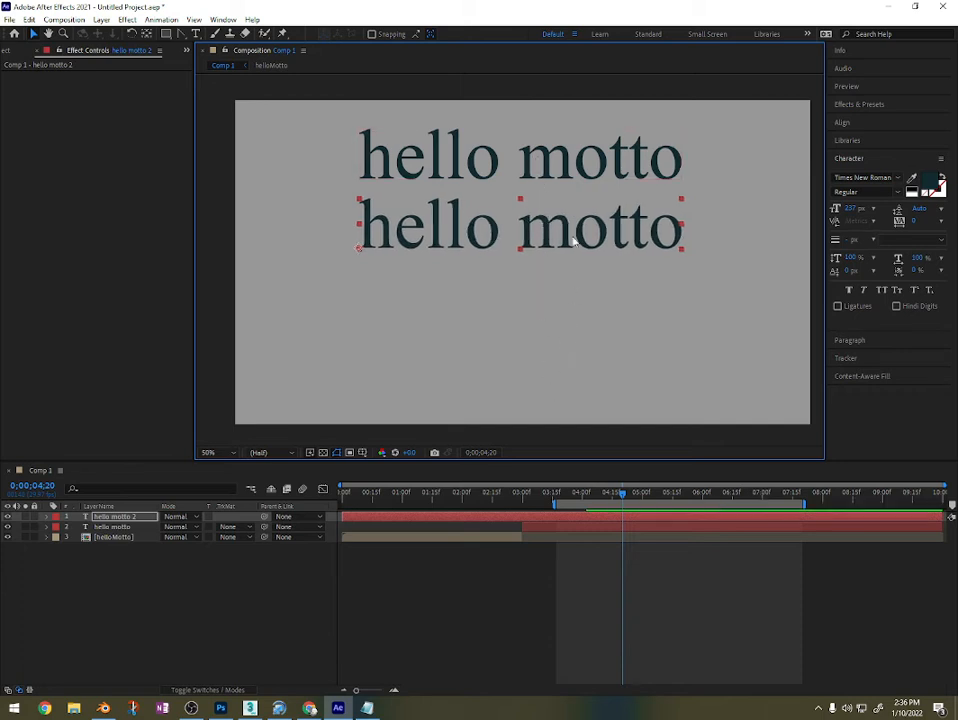
Step: Collapse the Animate In presets to view the other text preset categories and check the layers in the composition
left_click(858, 104)
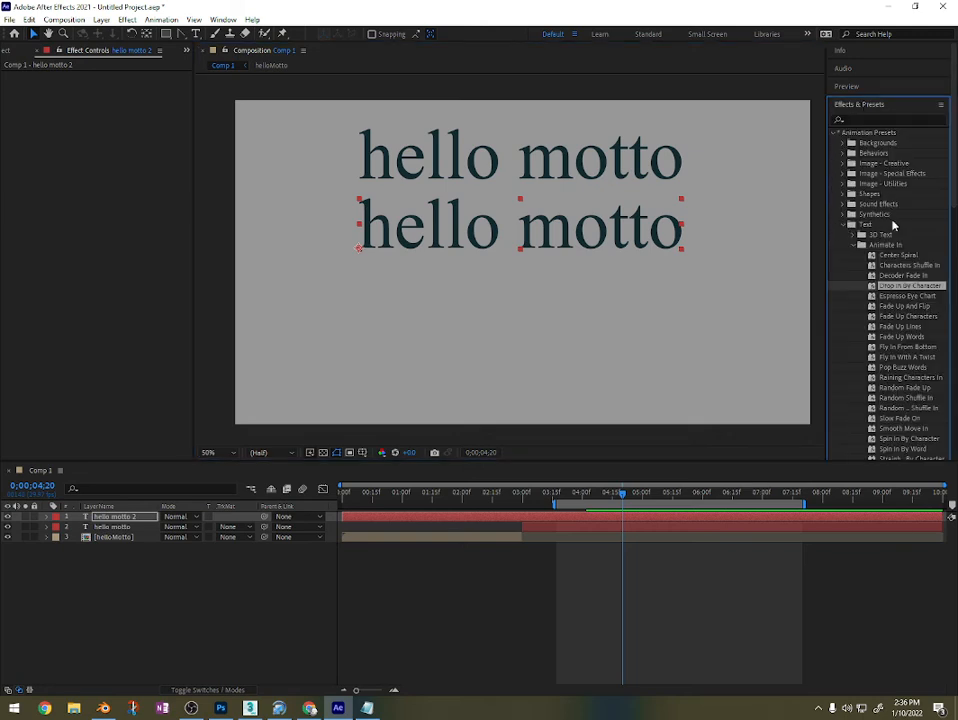
left_click(858, 246)
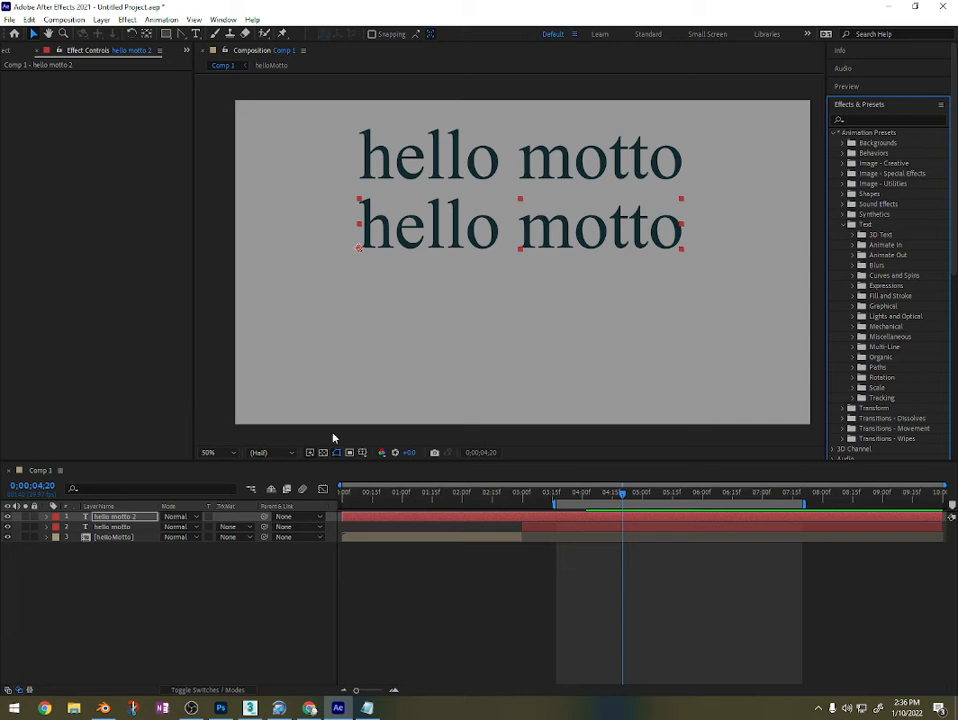
left_click(229, 595)
left_click(542, 176)
left_click(550, 223)
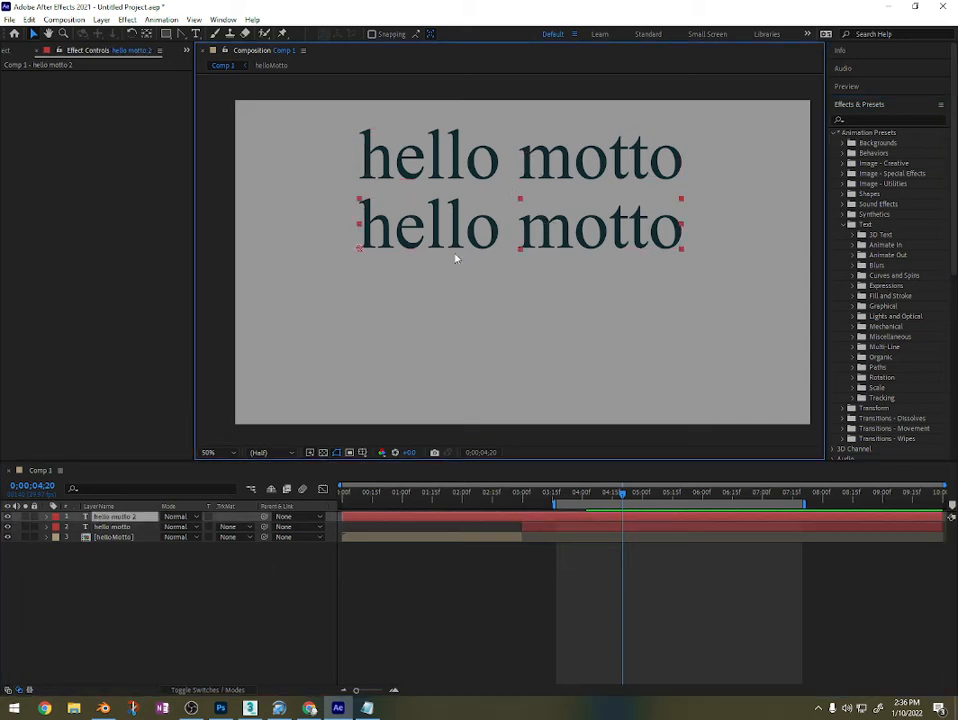
left_click(131, 539)
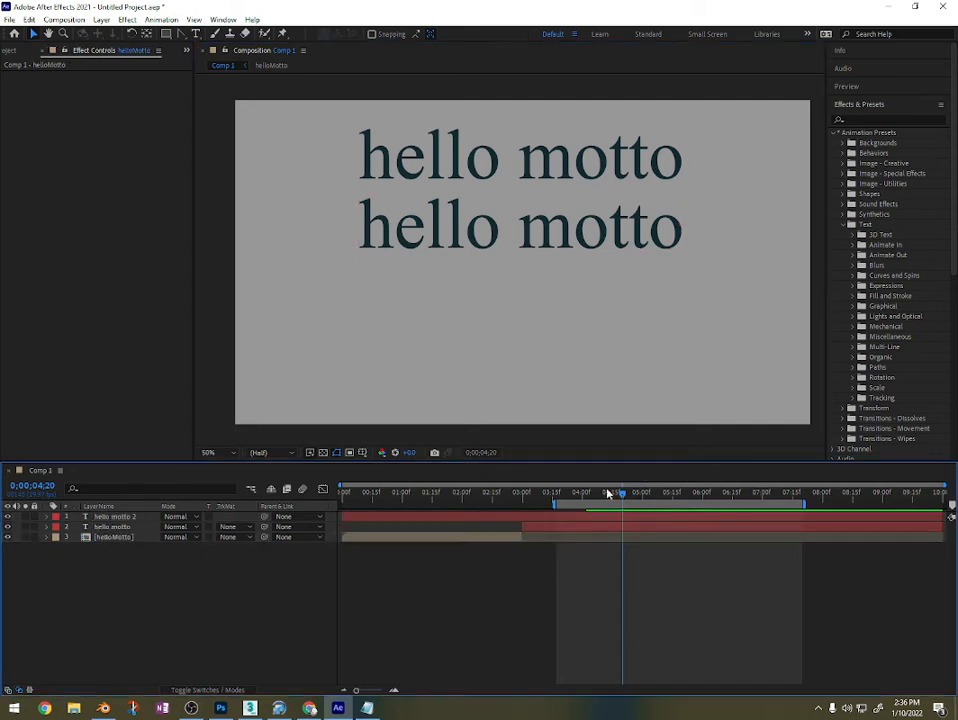
Step: Trim the start of the hello motto 2 layer to 0;00;03;00, matching the first hello motto layer
left_click_drag(624, 497, 524, 507)
key("space")
key("space")
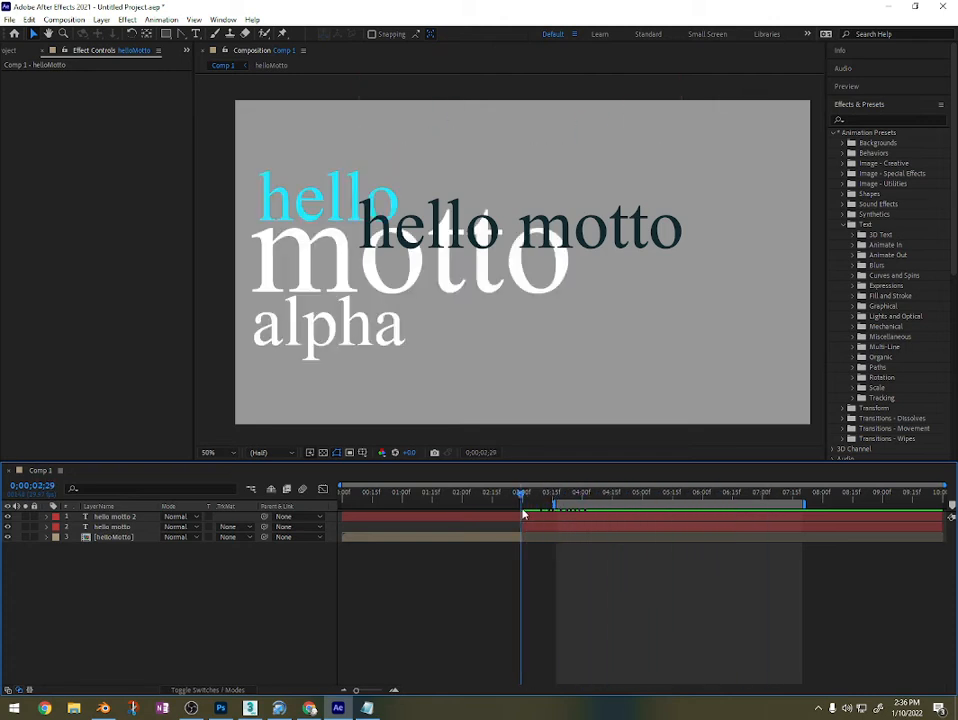
mouse_move(524, 513)
left_mouse_down()
mouse_move(684, 513)
mouse_move(524, 513)
left_mouse_up()
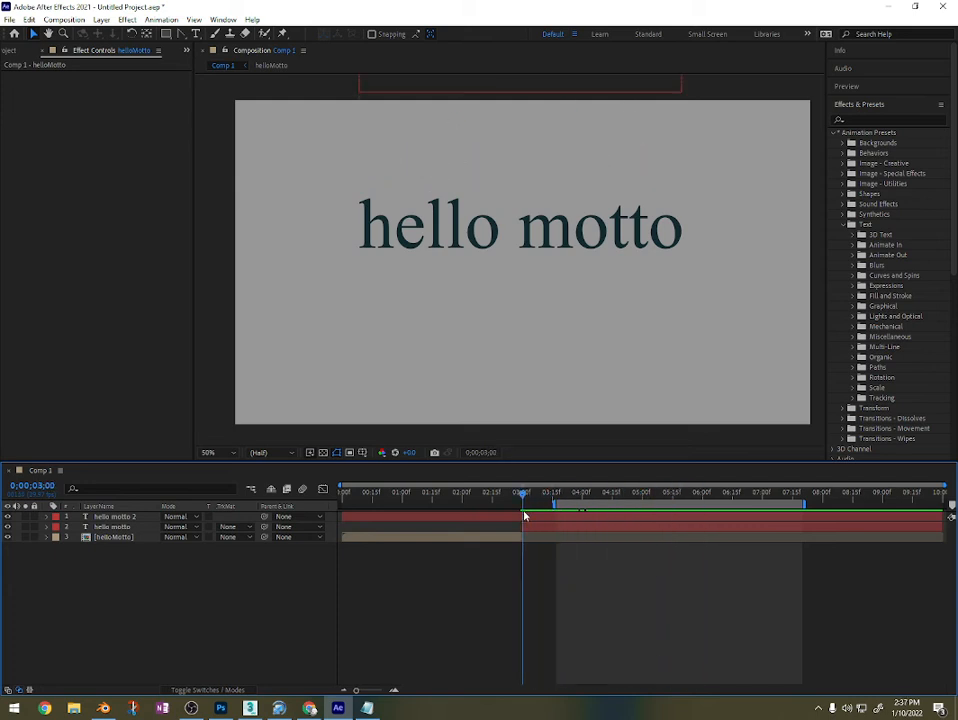
left_click_drag(345, 522, 522, 518)
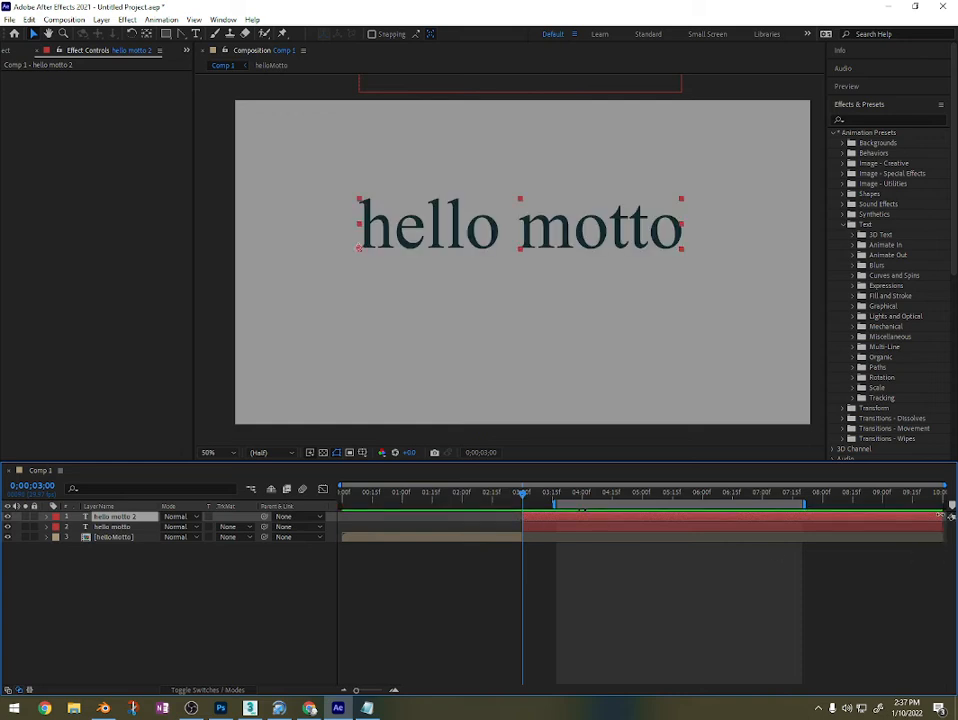
Step: Trim the ends of both hello motto text layers to 0;00;06;00
left_click_drag(940, 516, 703, 516)
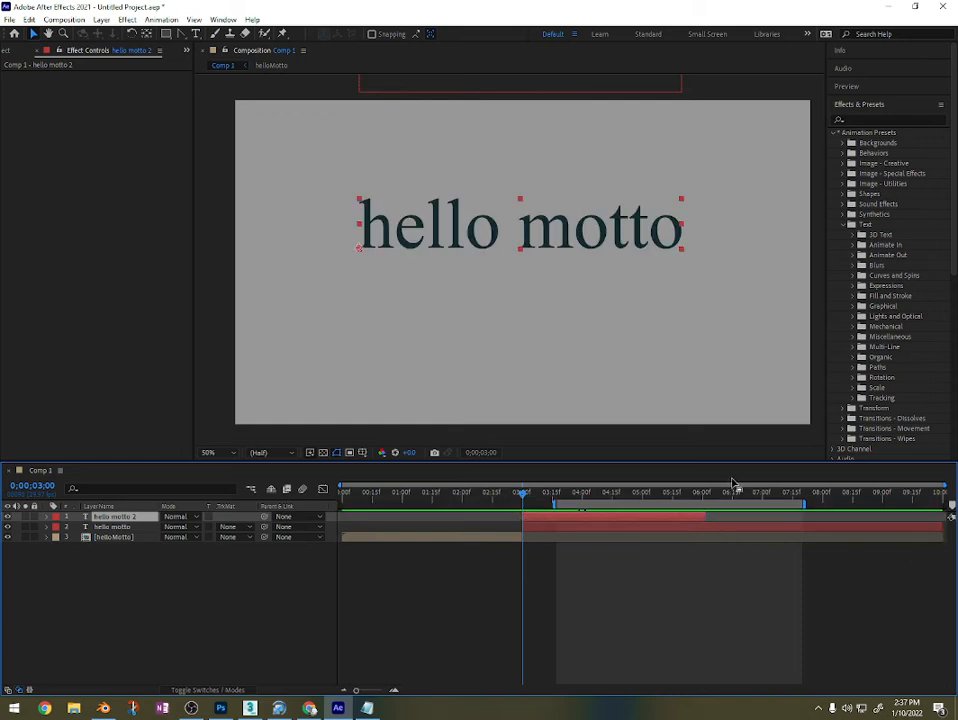
left_click(703, 495)
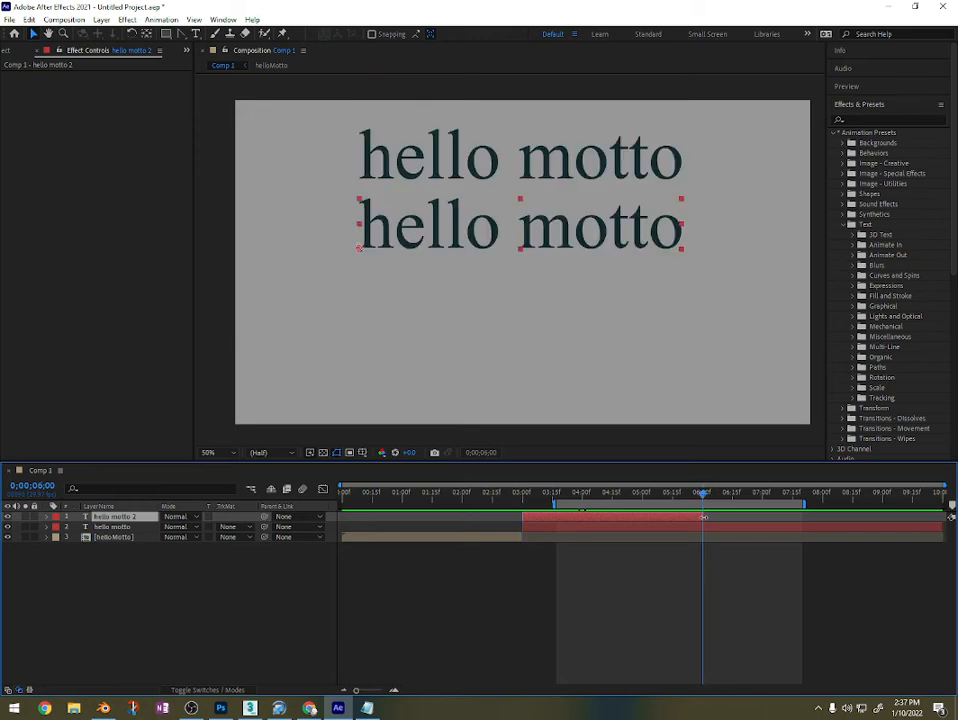
left_click_drag(943, 526, 703, 536)
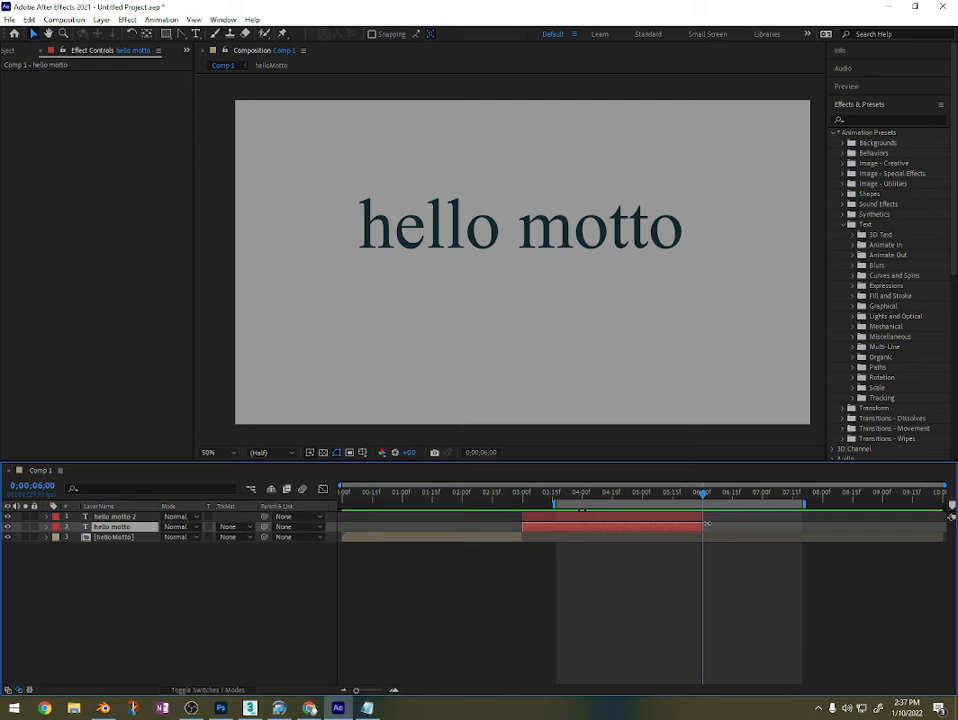
left_click(700, 516)
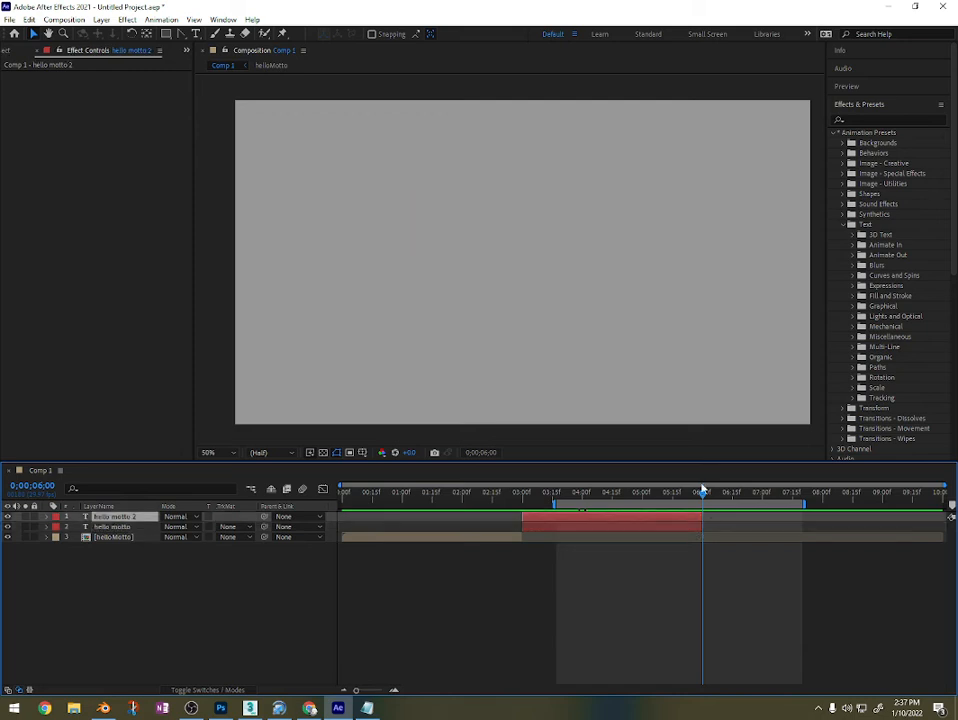
Step: Add a separate text layer reading "hi, there" at 0;00;06;00
left_click(213, 627)
left_click(166, 34)
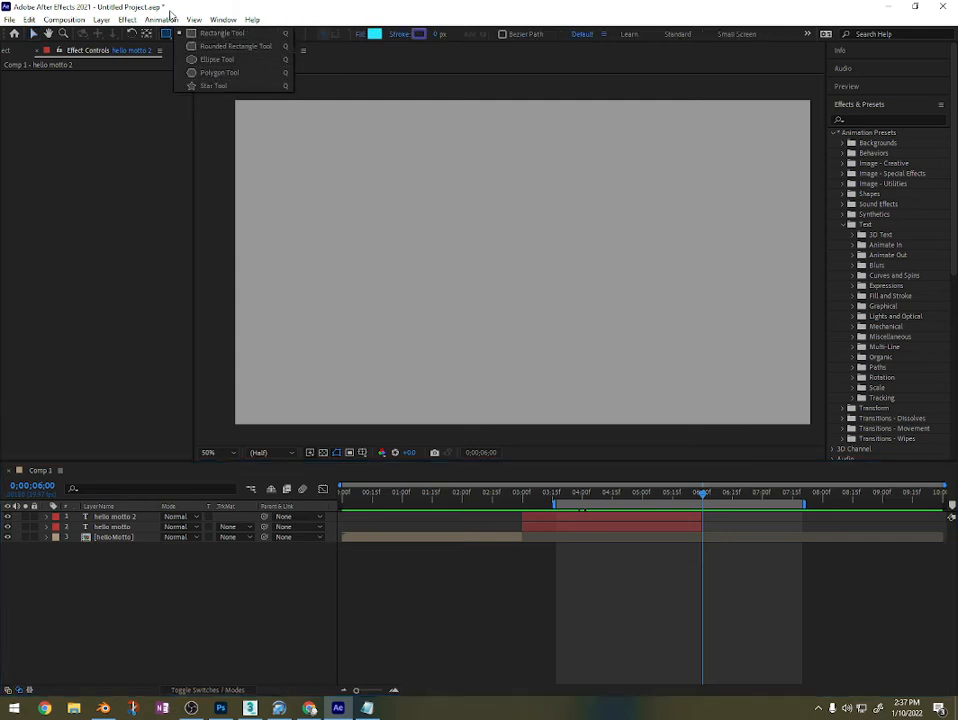
left_click(86, 149)
left_click(196, 33)
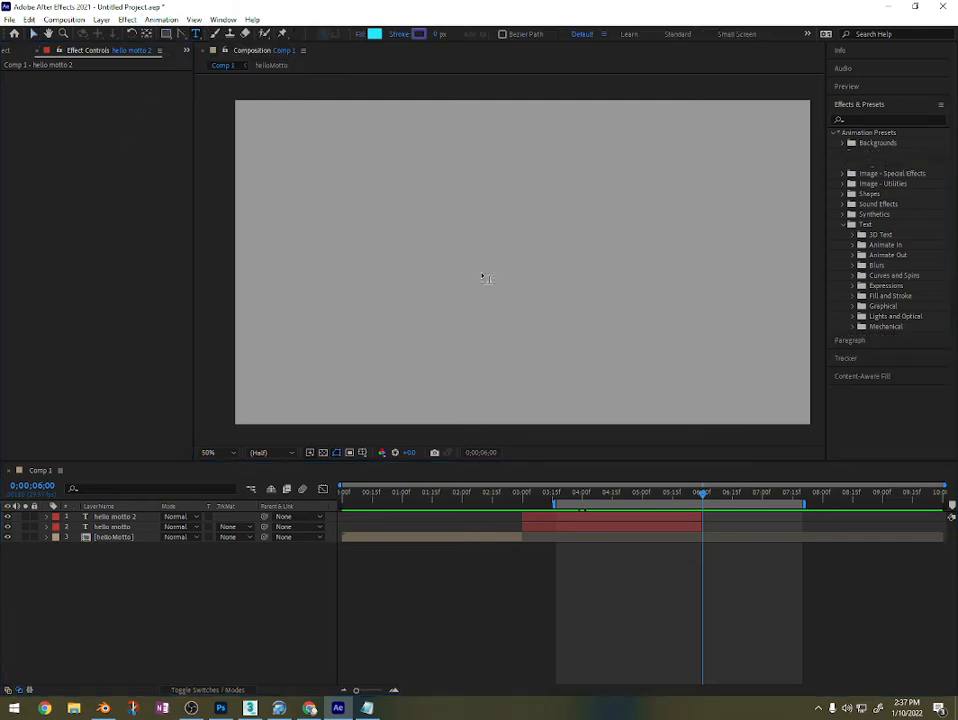
left_click(397, 270)
type("hi there")
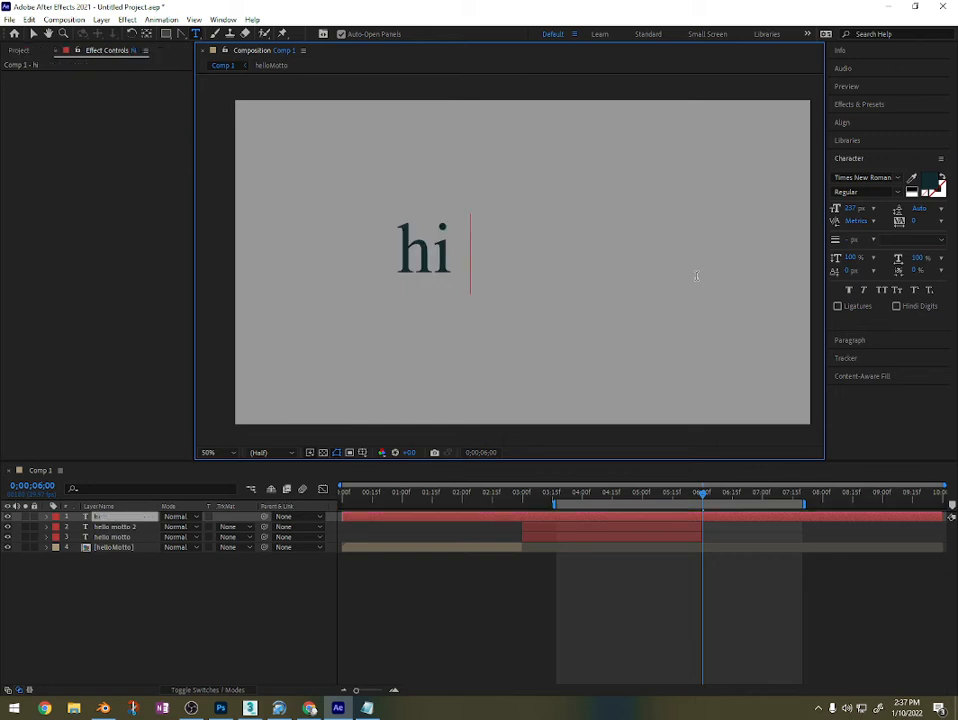
key("Left")
key("Left")
key("Left")
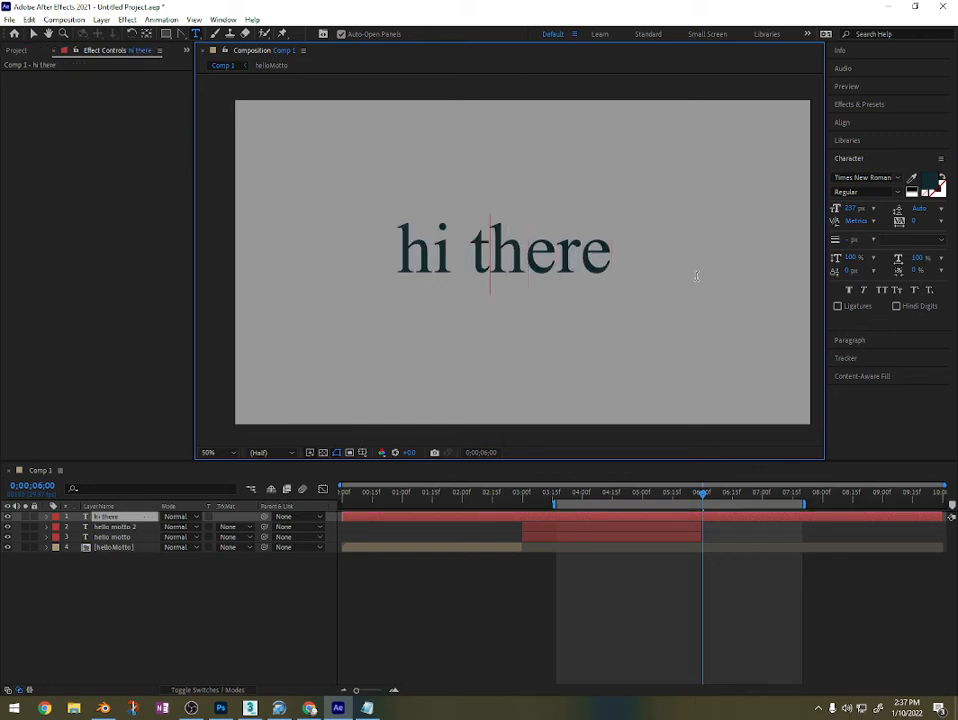
type(",")
key("BackSpace")
Step: Centre the anchor point of the hi, there text and move the text to the upper-left corner of the frame
left_click(36, 31)
left_click_drag(564, 278, 556, 252)
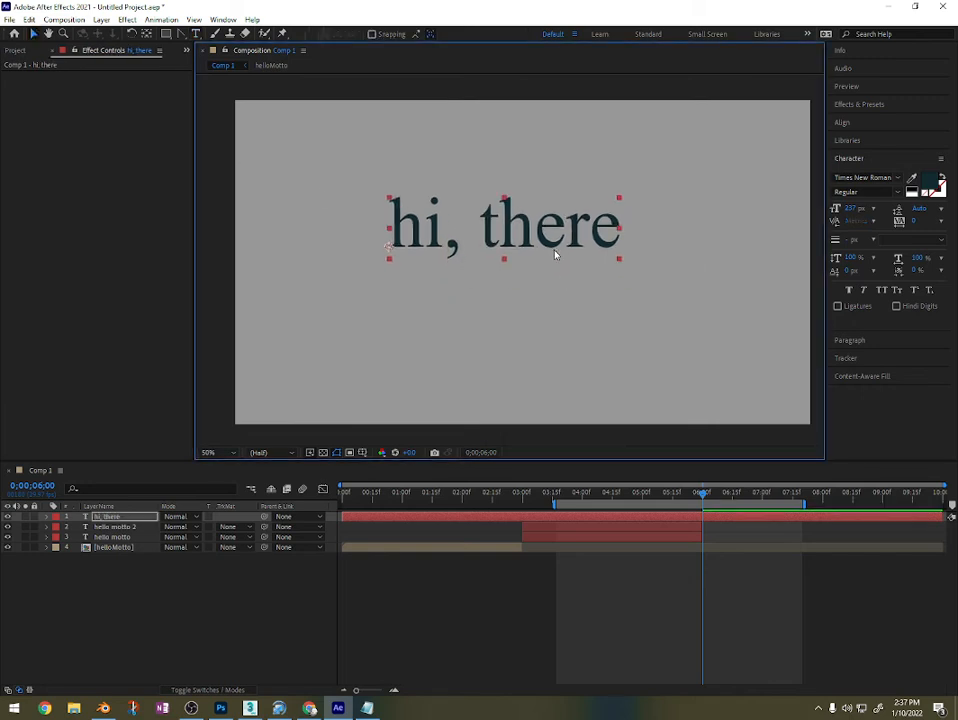
key("ctrl+alt+Home")
left_click_drag(548, 240, 409, 155)
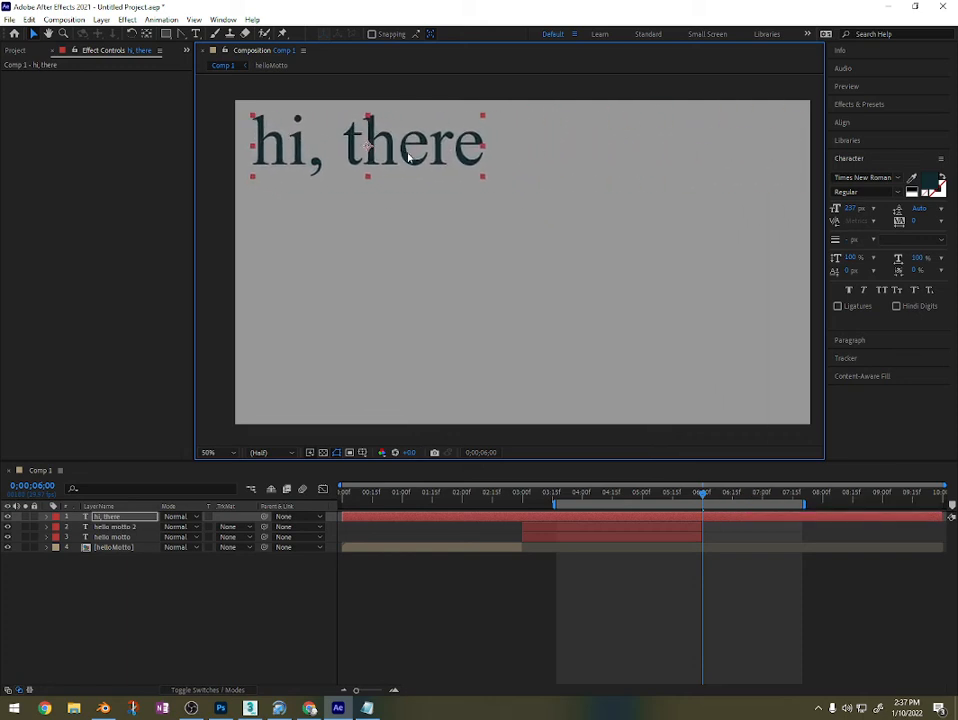
Step: Start the hi, there layer at 0;00;06;00 and keyframe its position from there to the lower-right corner (1515.6, 947.5) at 0;00;06;29
left_click_drag(343, 514, 703, 511)
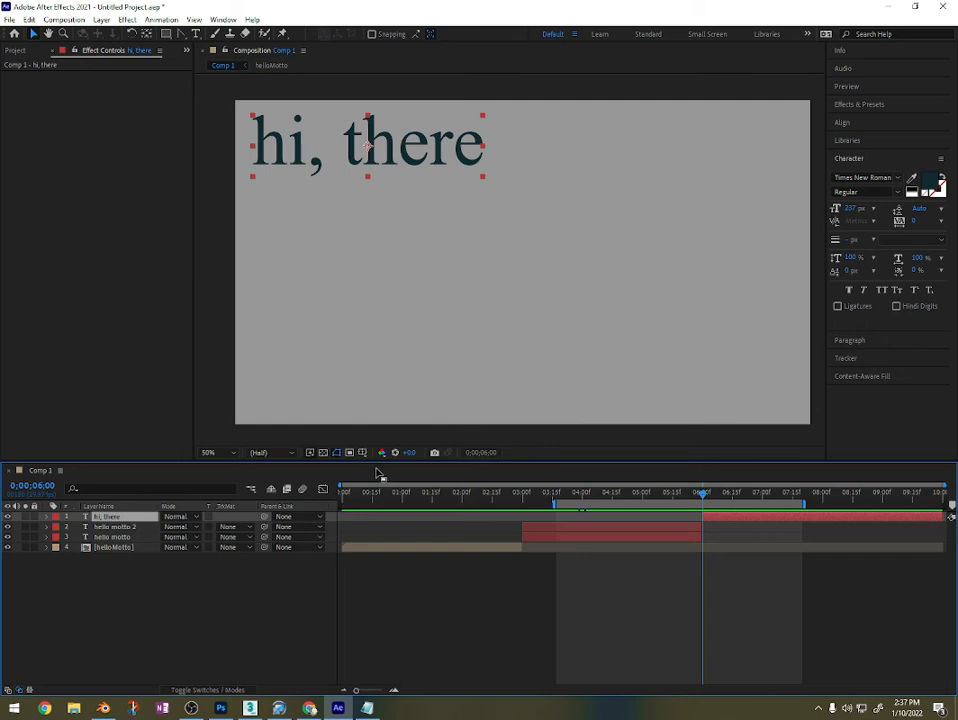
key("p")
left_click(78, 526)
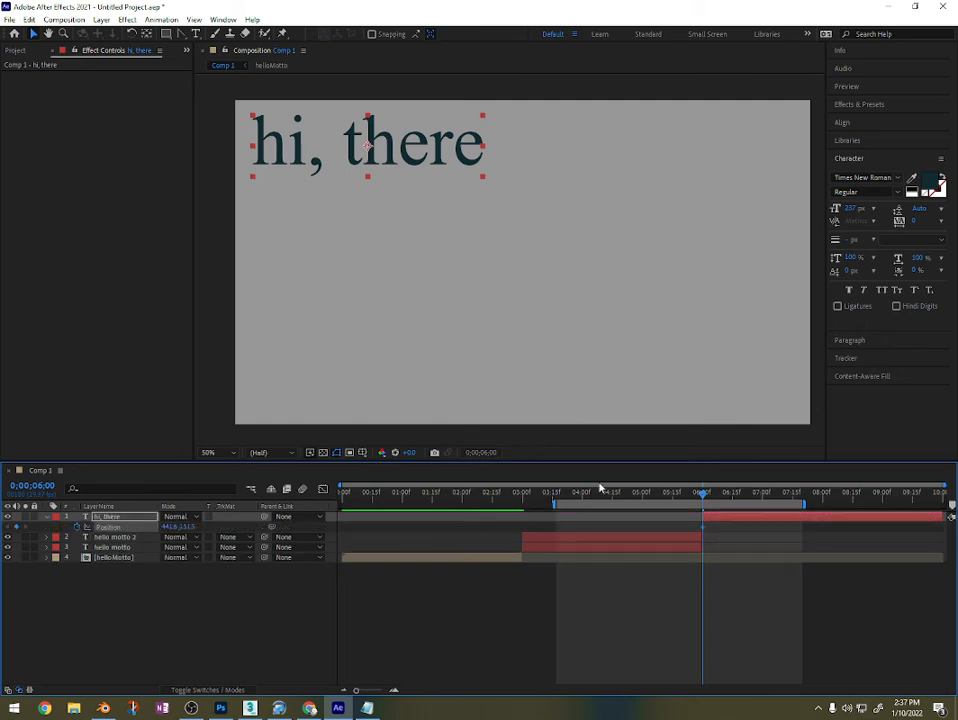
left_click_drag(701, 494, 761, 494)
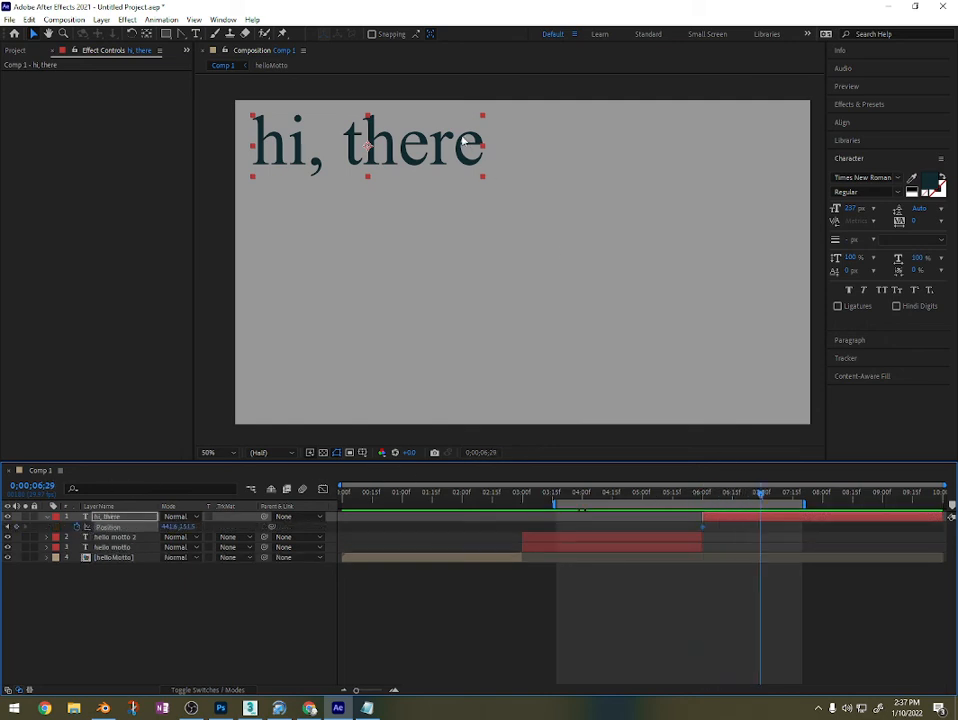
left_click_drag(465, 140, 786, 377)
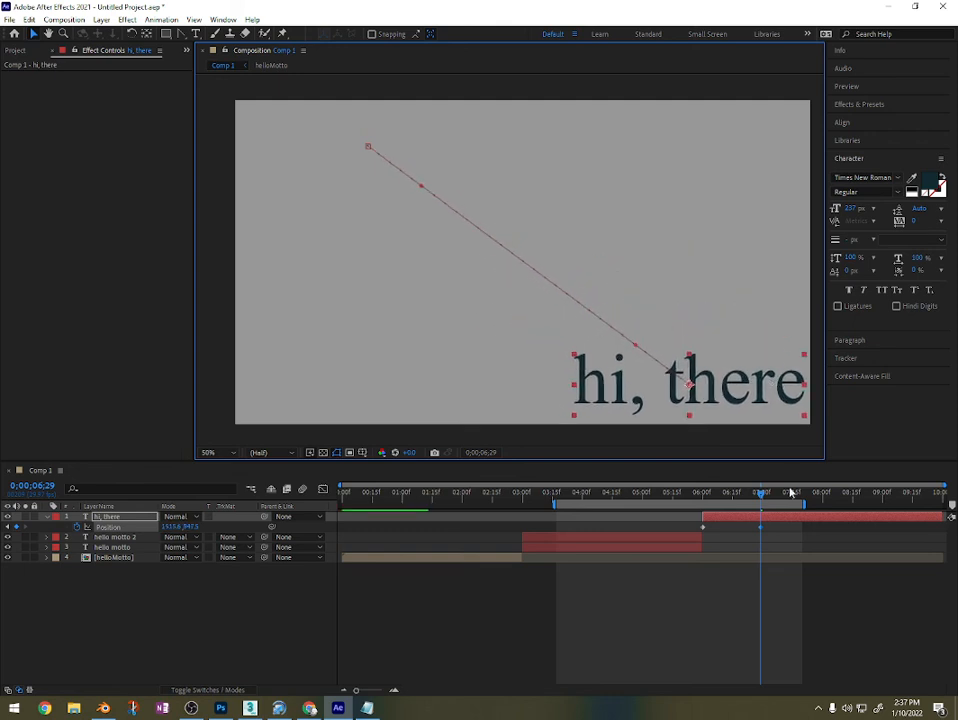
Step: Preview the hi, there movement, shorten it by moving the second Position keyframe to 0;00;06;14 and scrub back to 0;00;06;12
left_click_drag(761, 494, 693, 497)
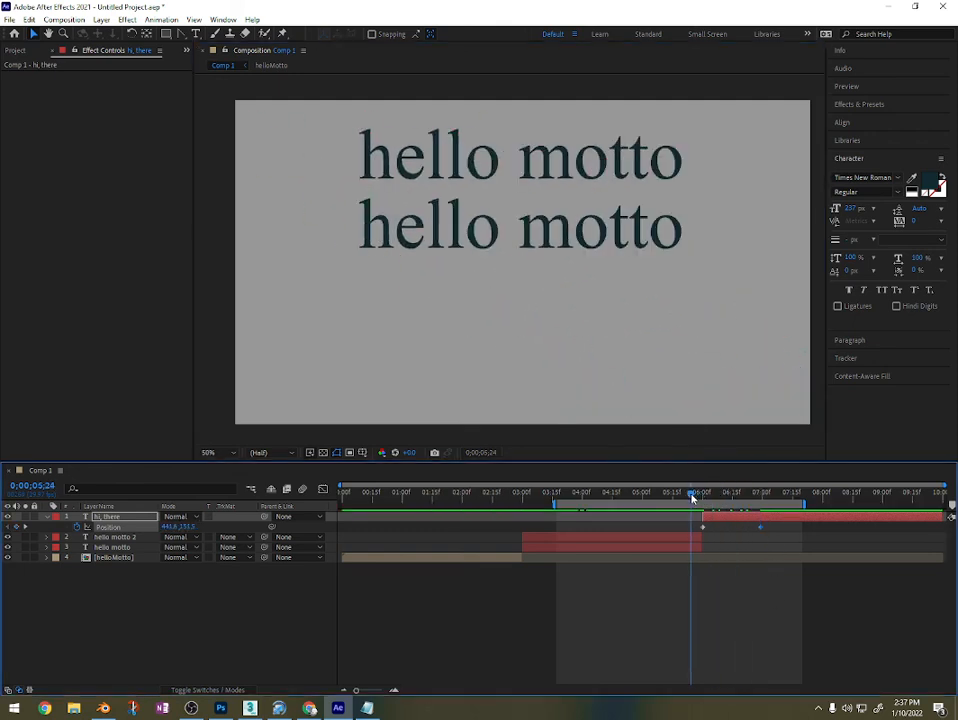
key("space")
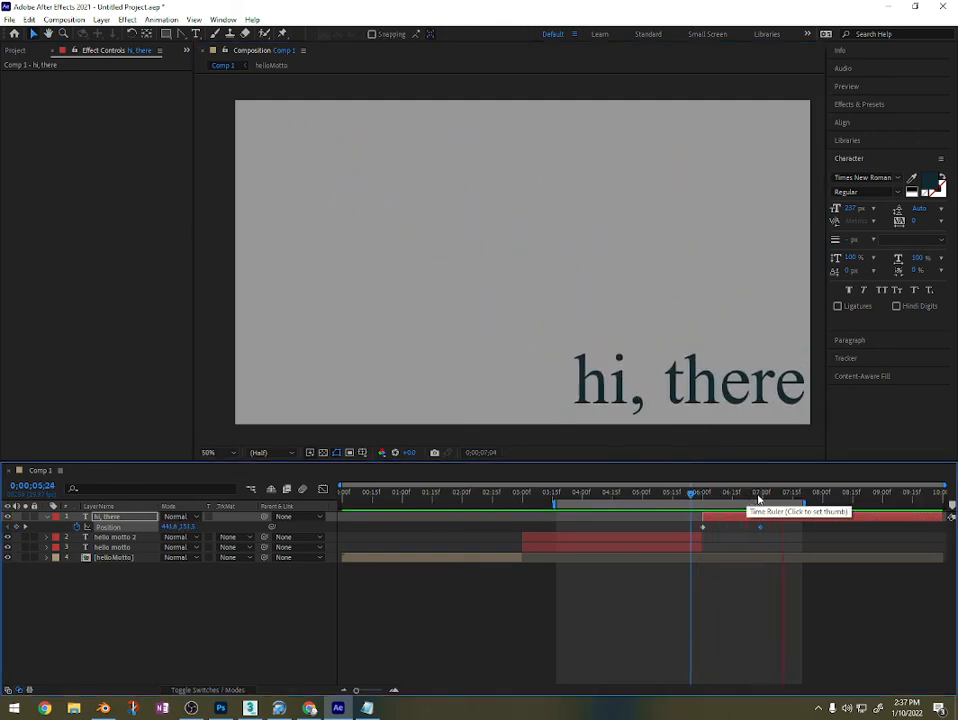
left_click_drag(759, 498, 730, 510)
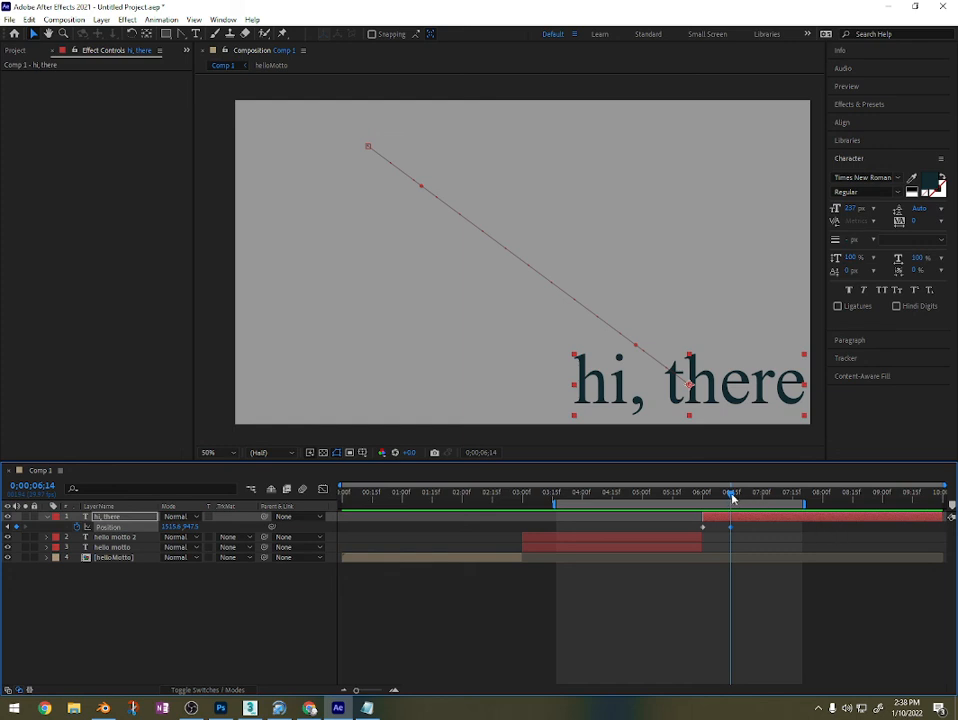
mouse_move(730, 495)
left_mouse_down()
mouse_move(697, 495)
mouse_move(727, 503)
left_mouse_up()
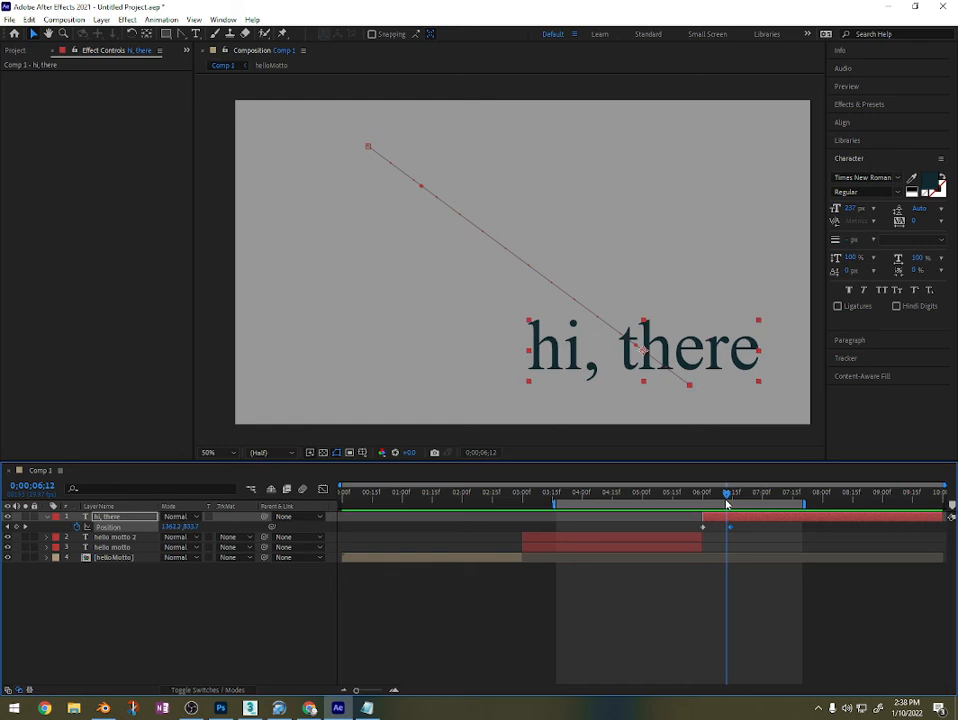
Step: Apply Easy Ease to the second Position keyframe of the hi, there layer and check the option among the keyframe assistants
key("F9")
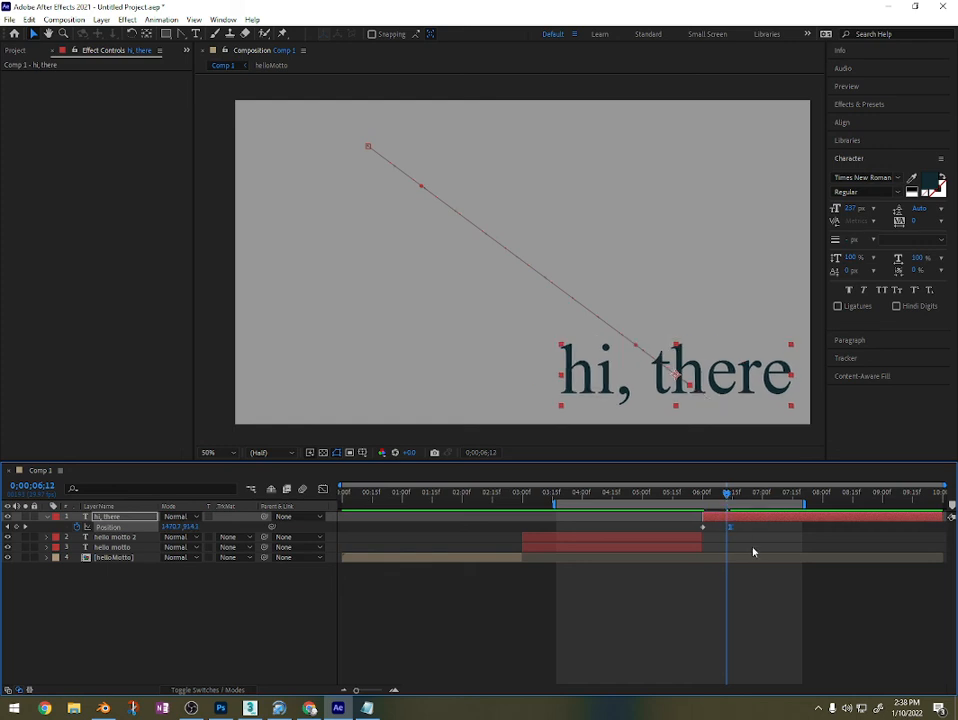
right_click(729, 530)
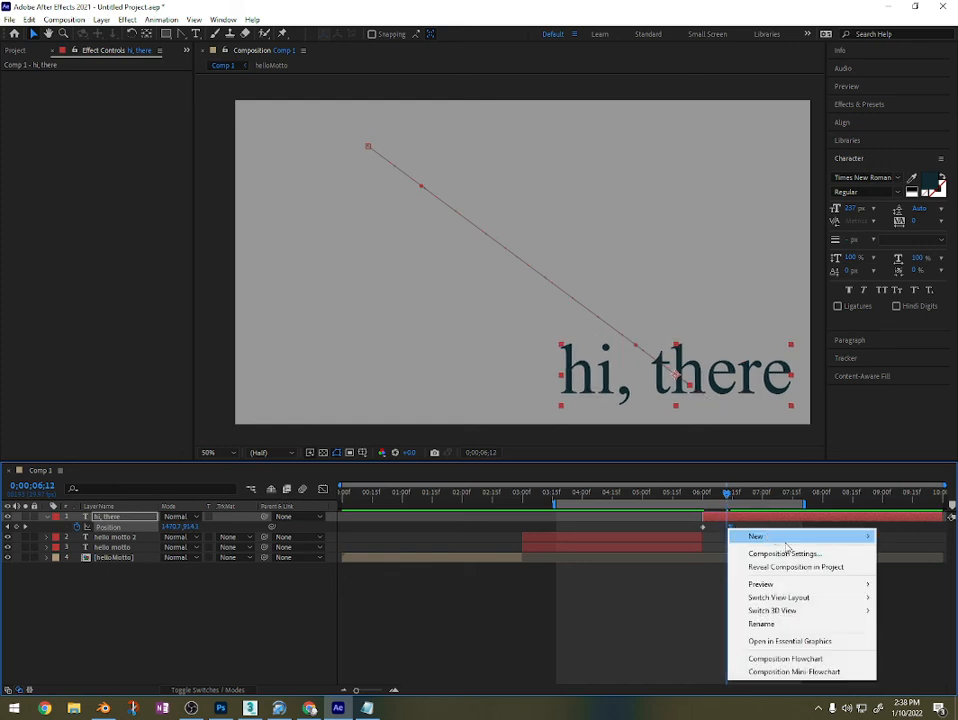
left_click(729, 528)
left_click(729, 528)
right_click(729, 530)
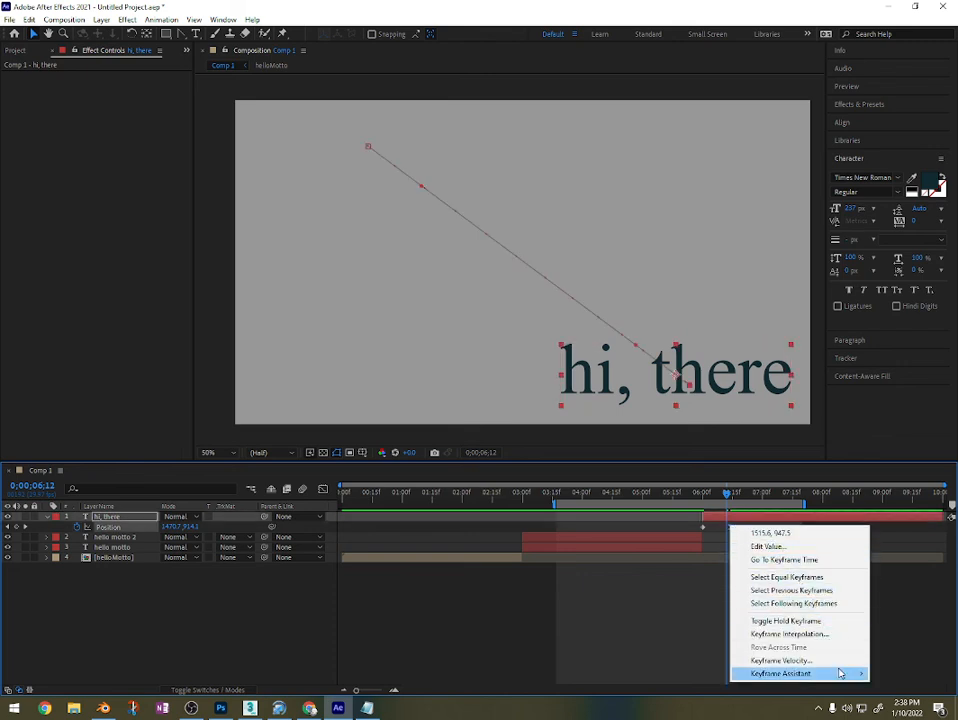
mouse_move(840, 673)
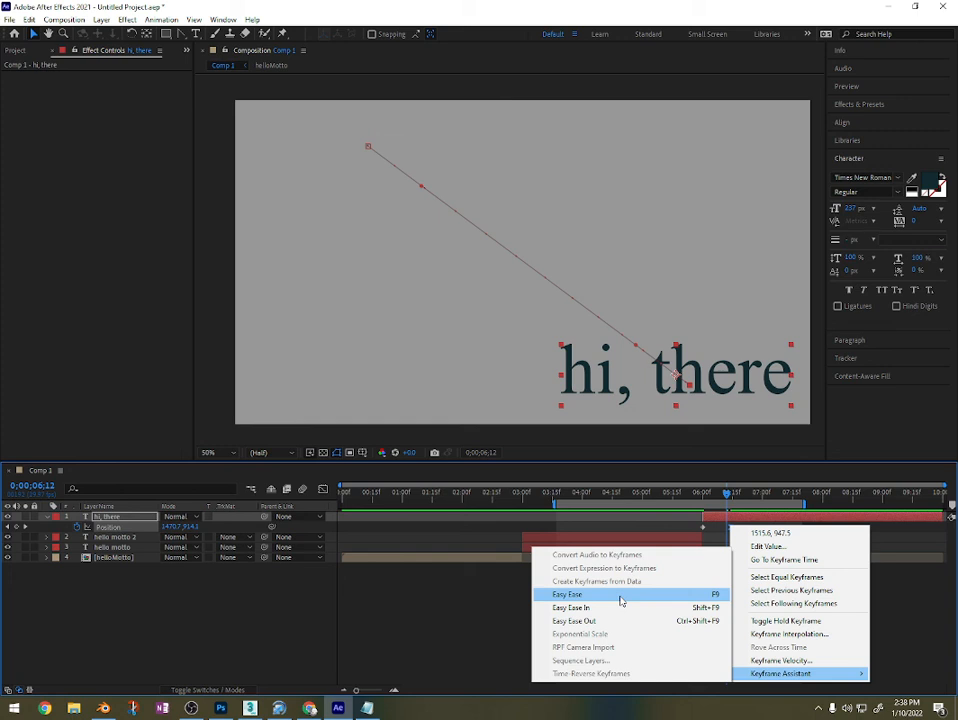
left_click(490, 608)
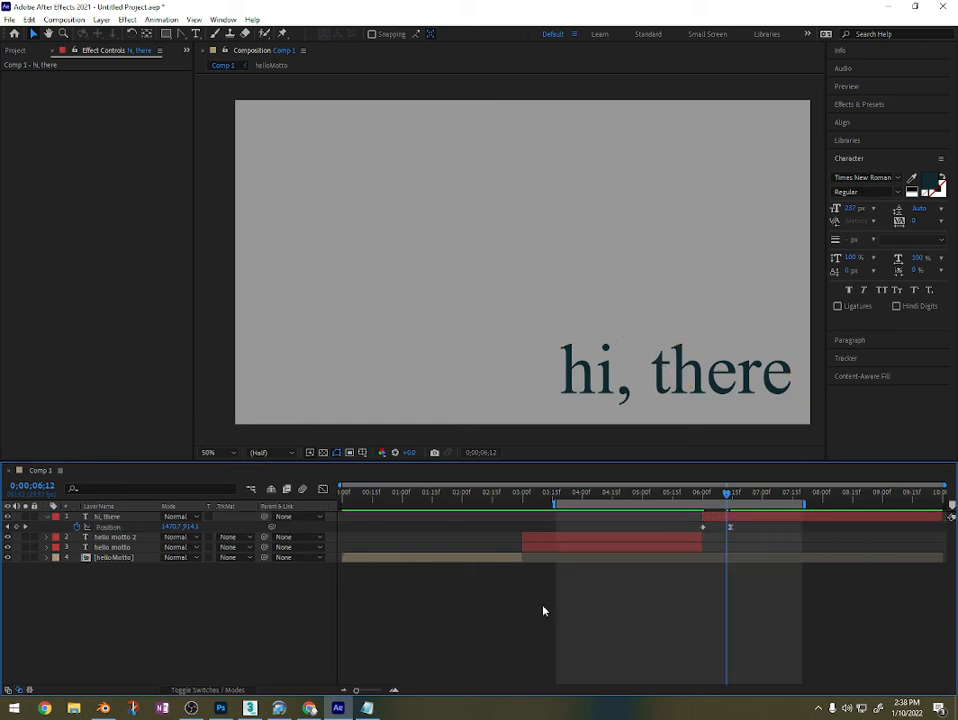
left_click(731, 529)
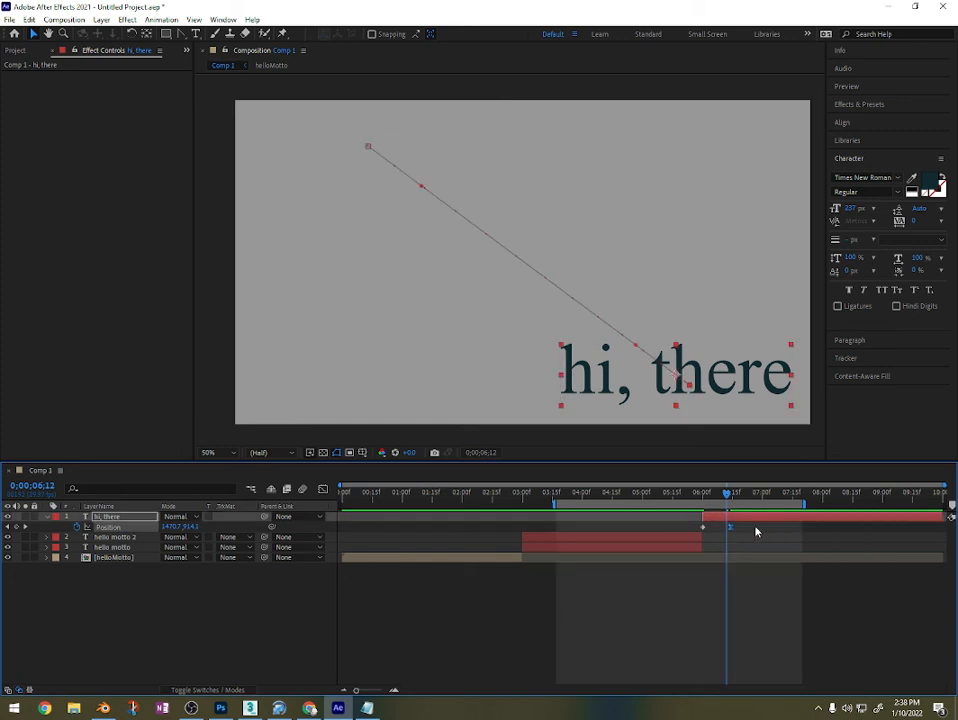
Step: Preview the eased hi, there movement and lengthen it by moving the second Position keyframe to about 0;00;07;01
left_click_drag(727, 493, 700, 500)
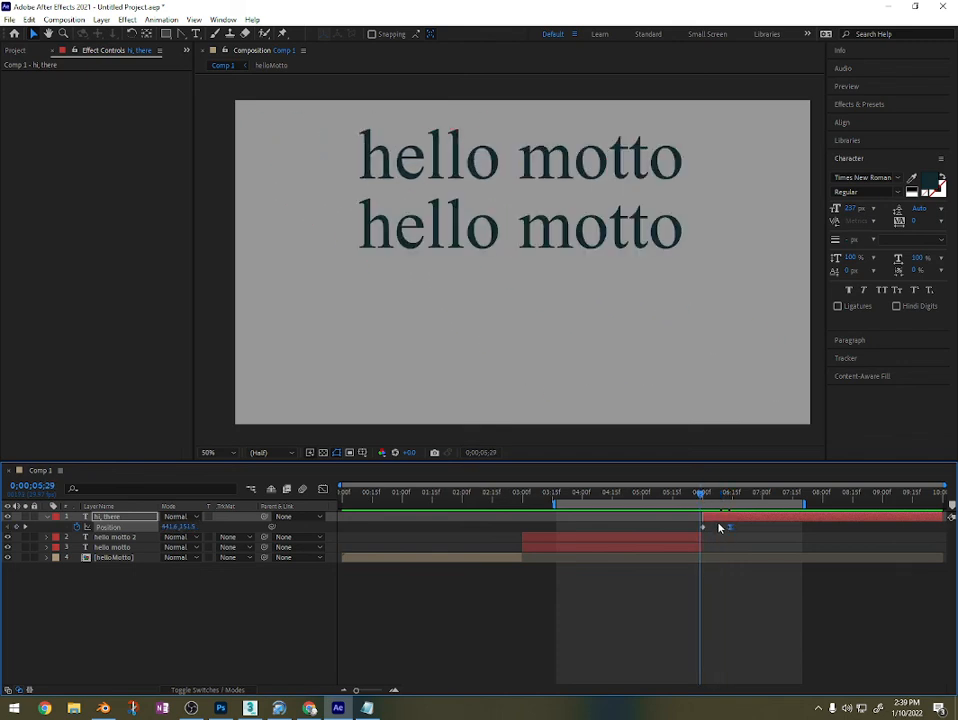
key("space")
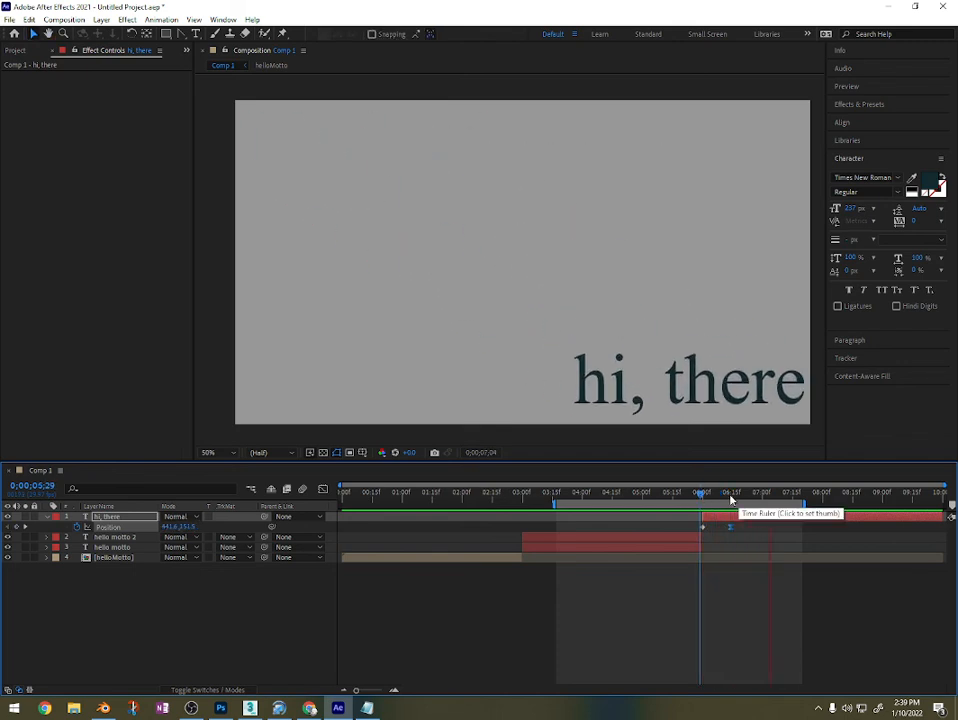
left_click(691, 494)
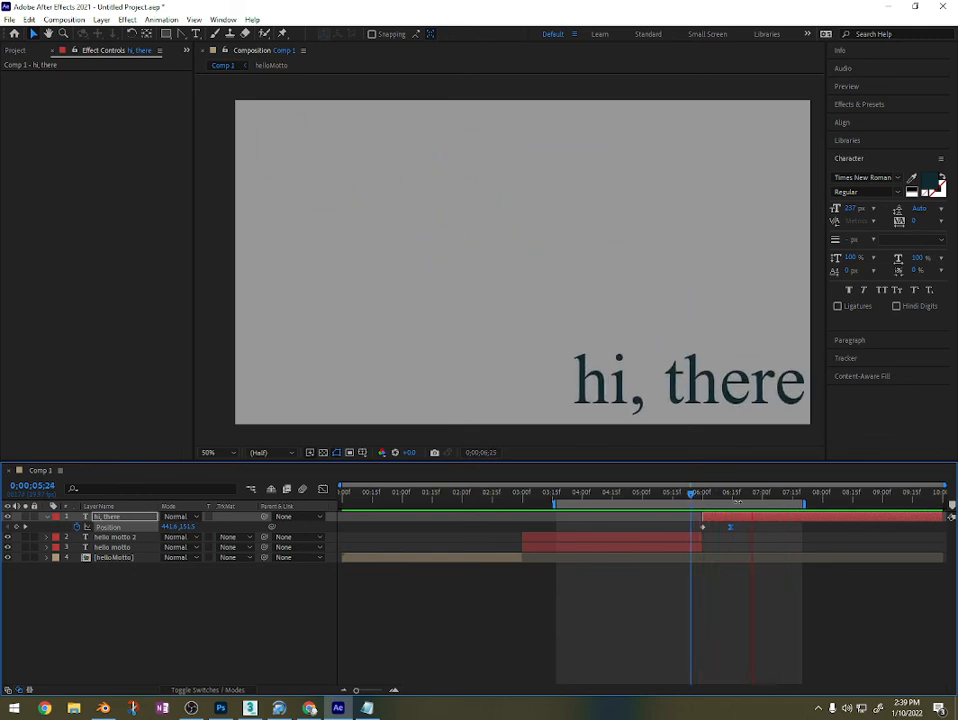
key("space")
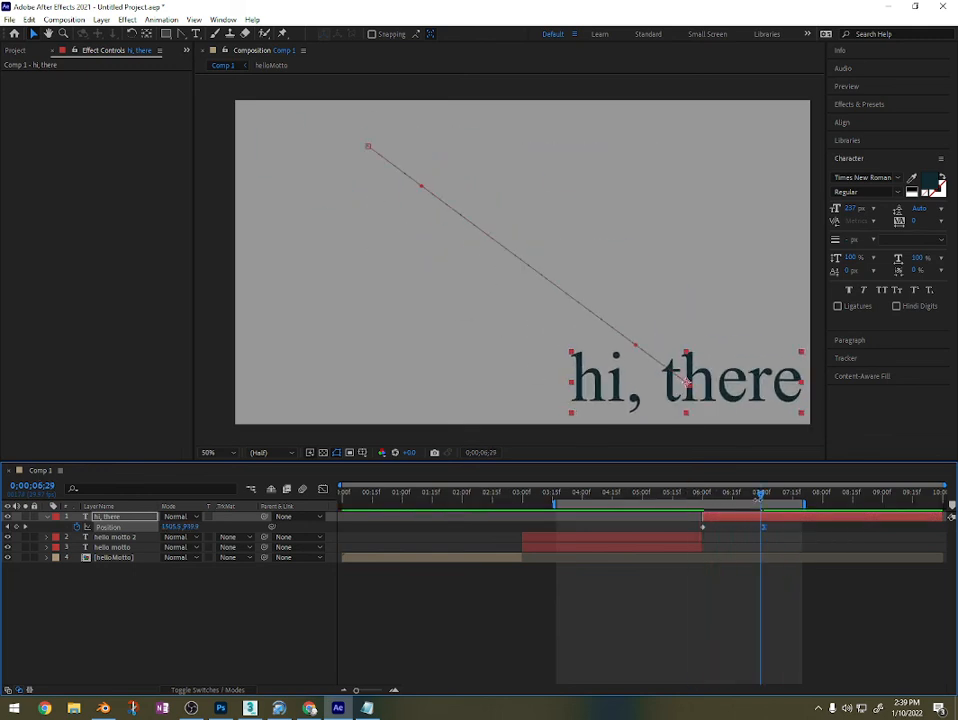
Step: Replay the lengthened hi, there movement from just before 0;00;06;00 to check its easing, stopping at 0;00;07;14
left_click_drag(760, 494, 691, 494)
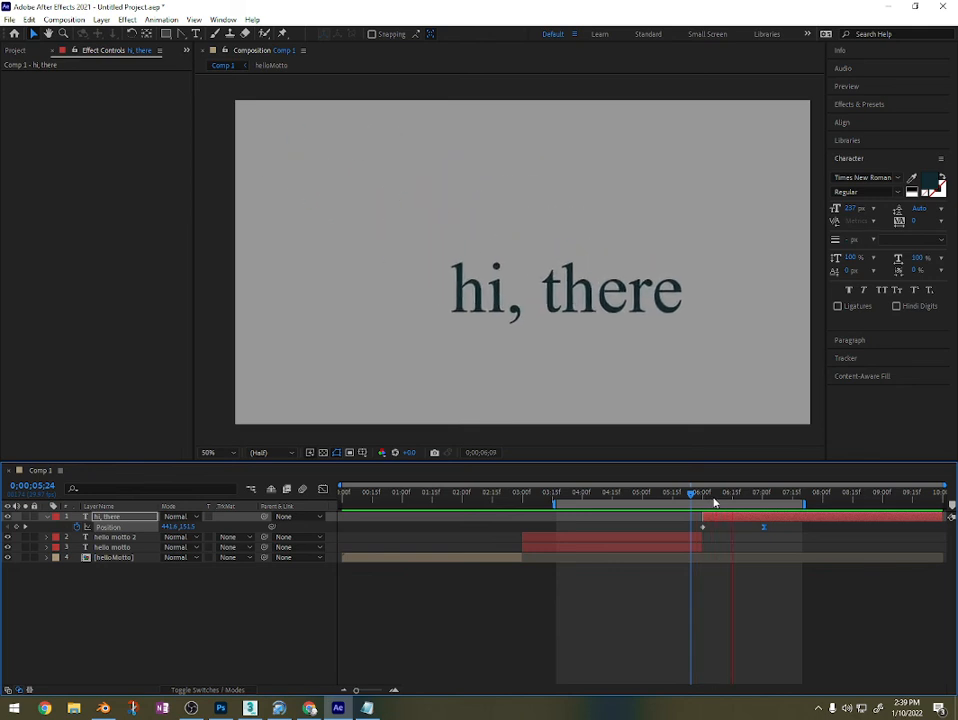
left_click_drag(745, 500, 703, 497)
key("space")
key("space")
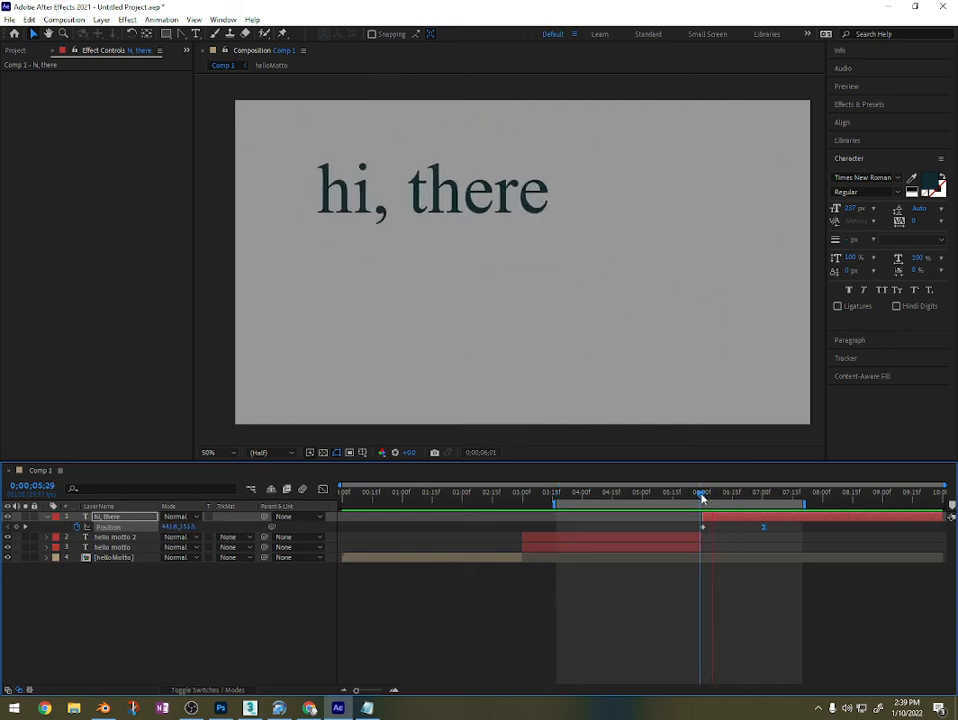
key("space")
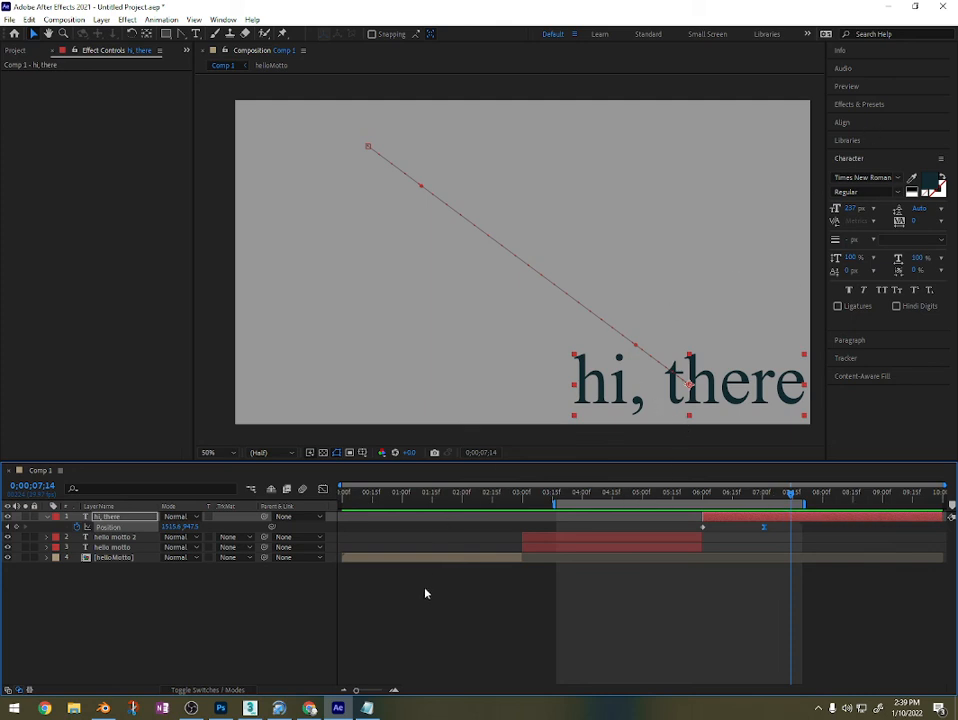
left_click(193, 709)
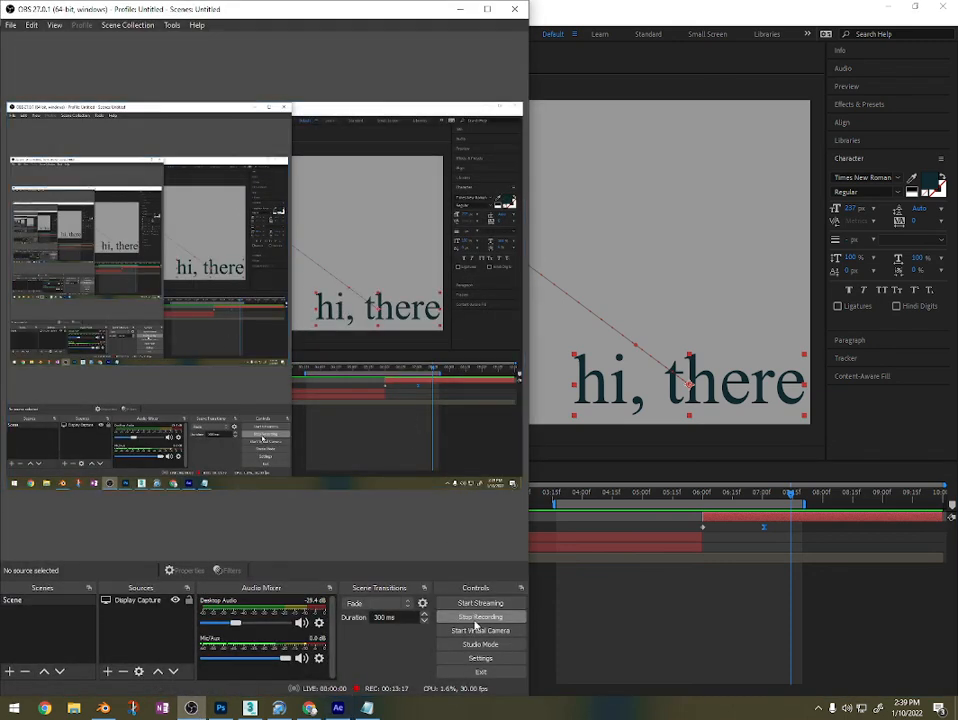